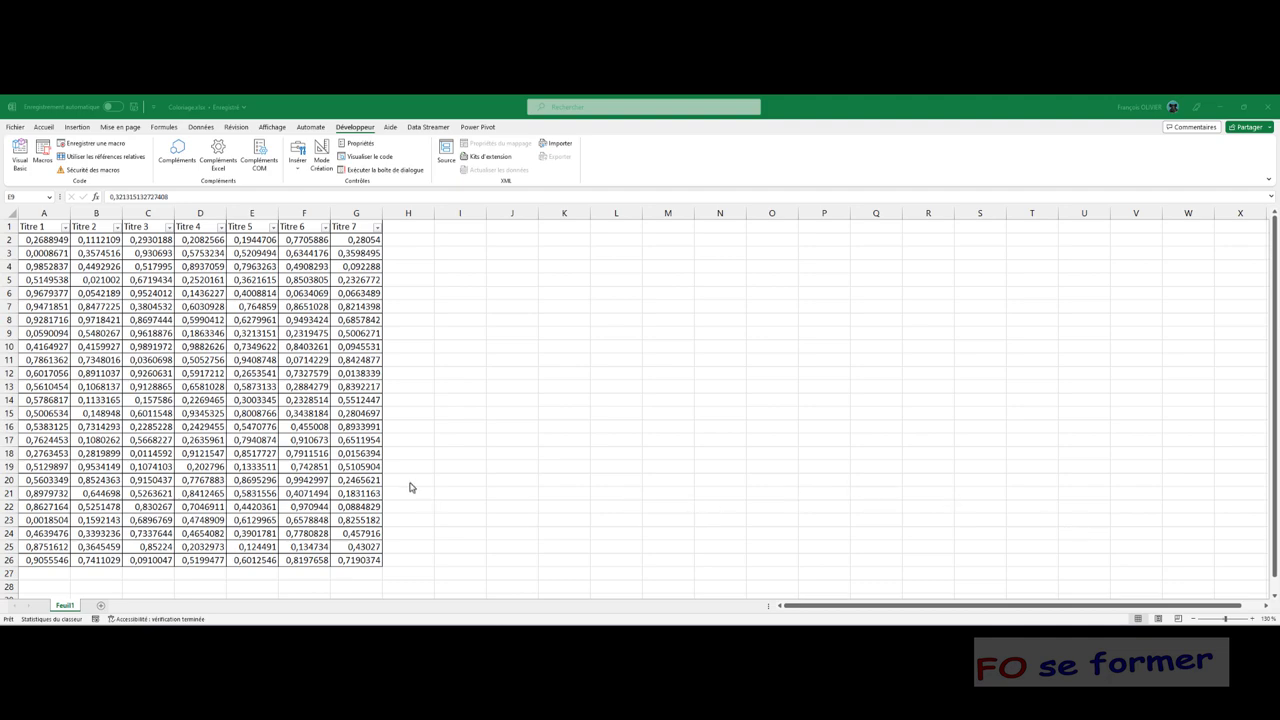
Step: Filter the Titre 2 column by unticking three of its values
click(118, 229)
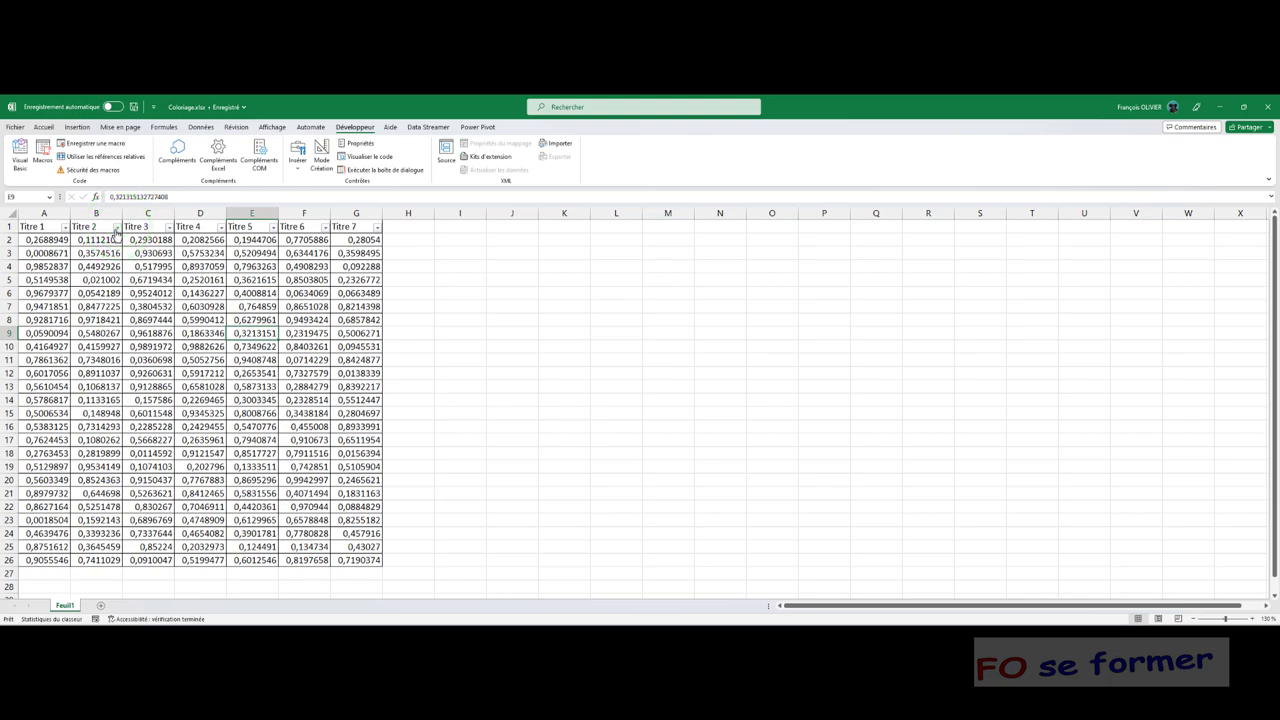
click(117, 228)
click(50, 375)
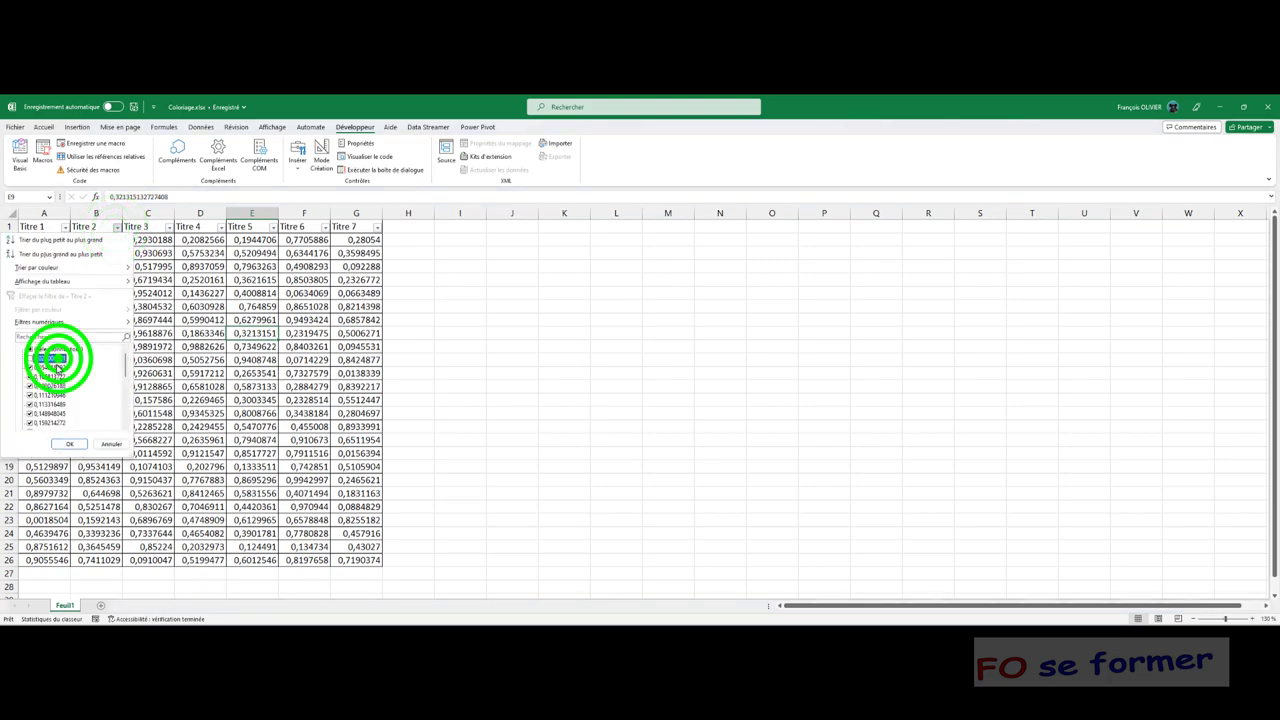
click(45, 400)
click(45, 414)
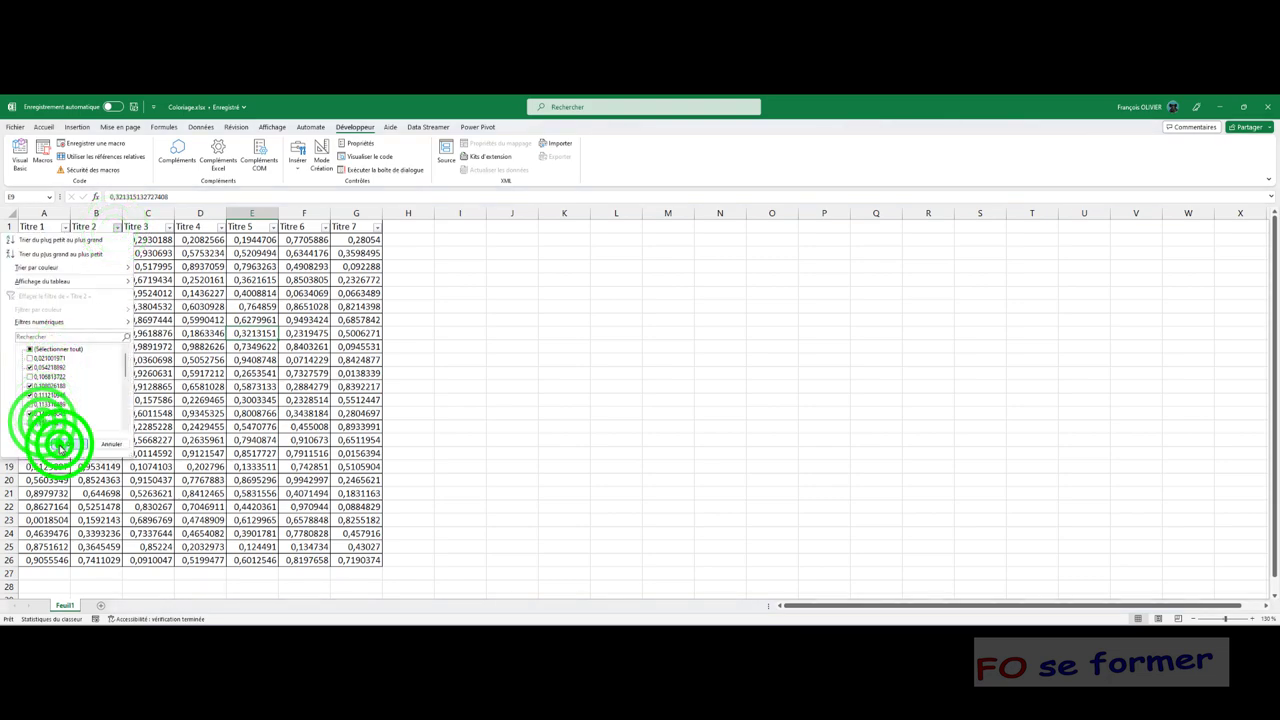
click(62, 443)
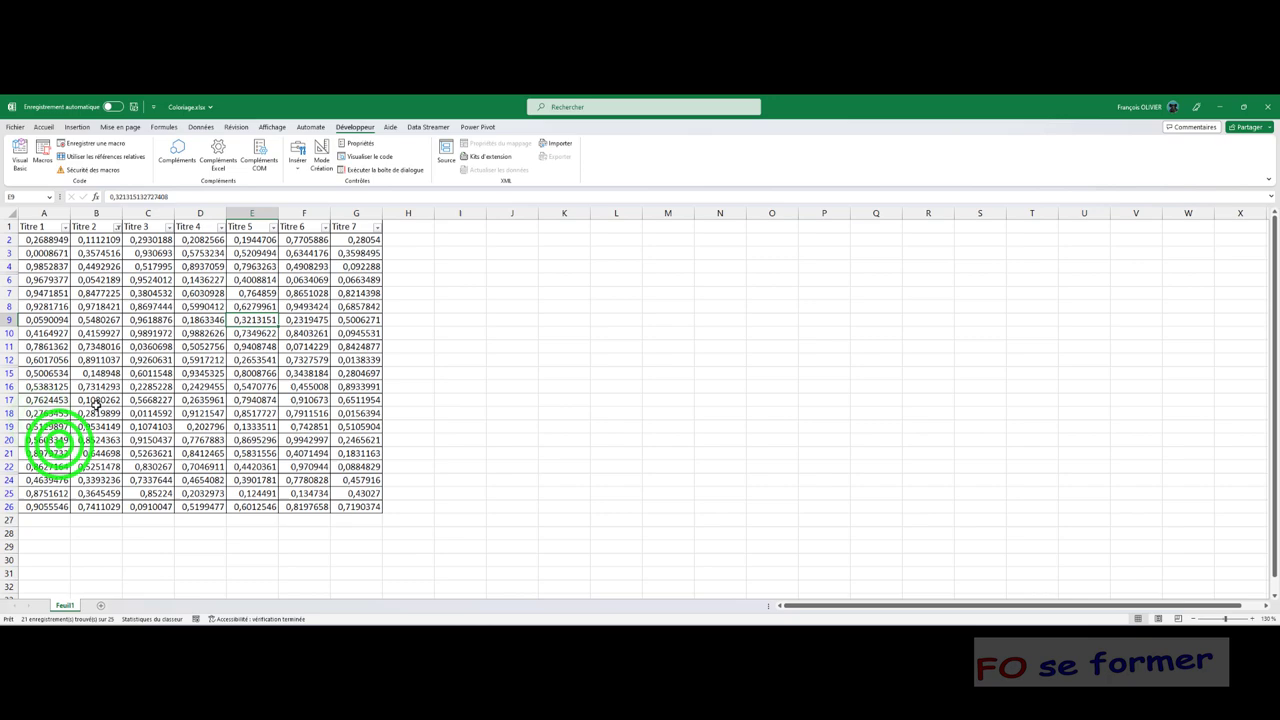
Step: Filter Titre 5 by unticking three values, leaving 17 of 25 records visible
click(270, 229)
click(186, 352)
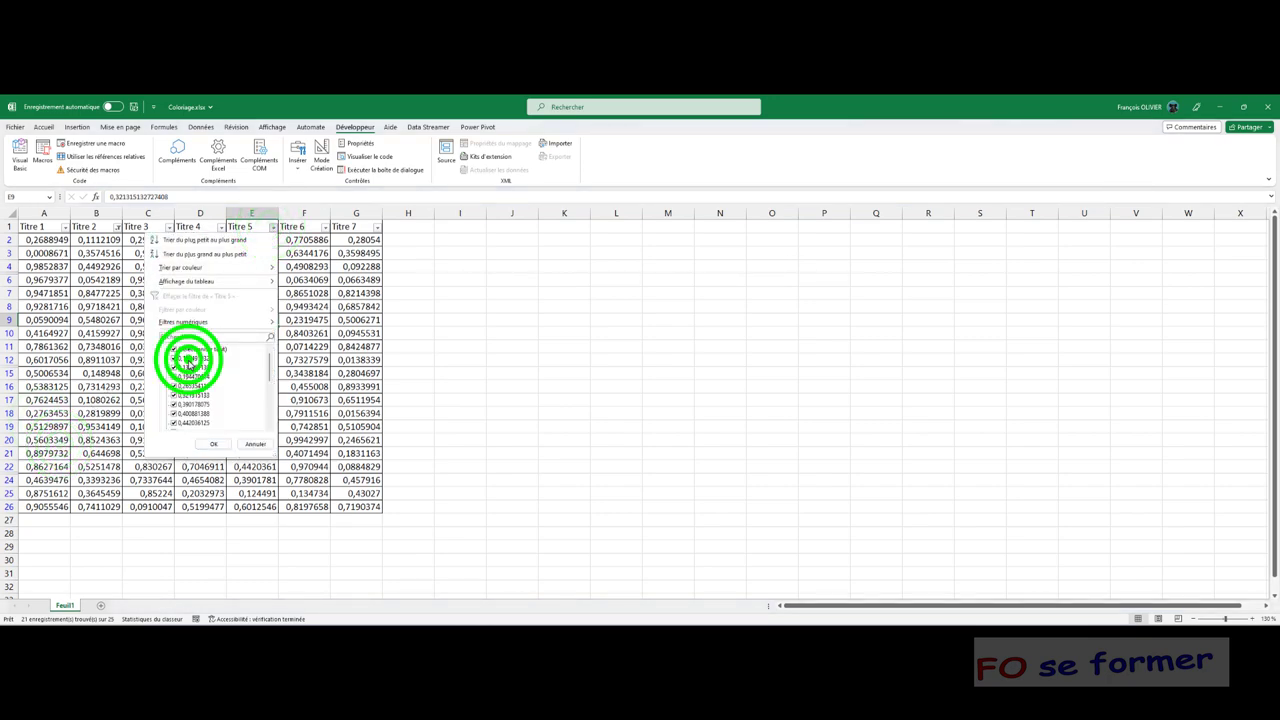
click(188, 370)
click(186, 403)
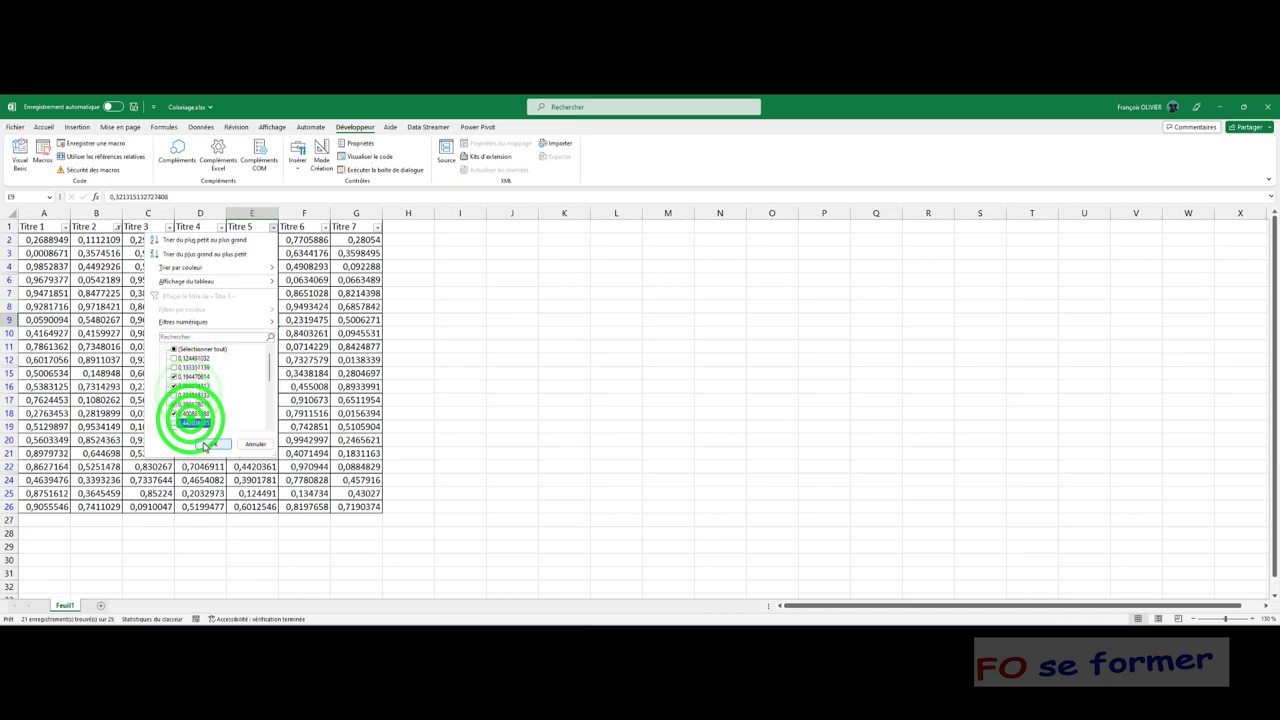
click(203, 443)
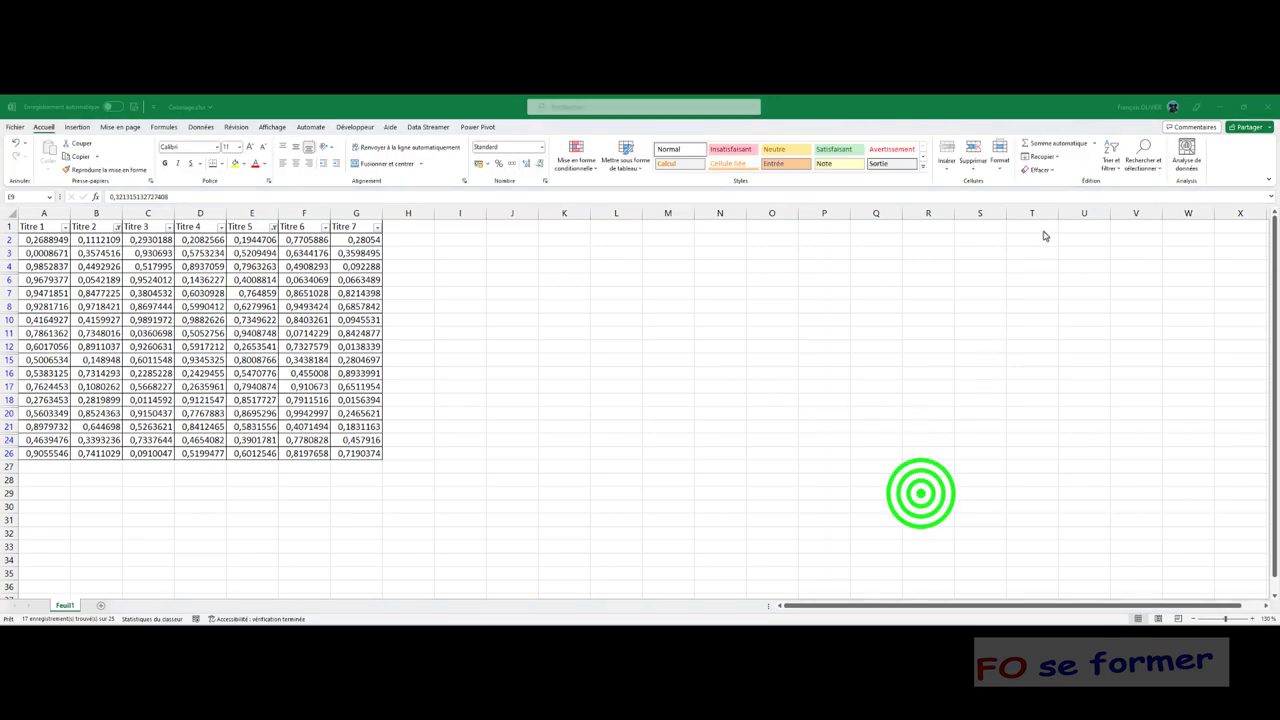
Step: Clear all filters with Trier et filtrer > Effacer so all 25 rows reappear
click(1116, 157)
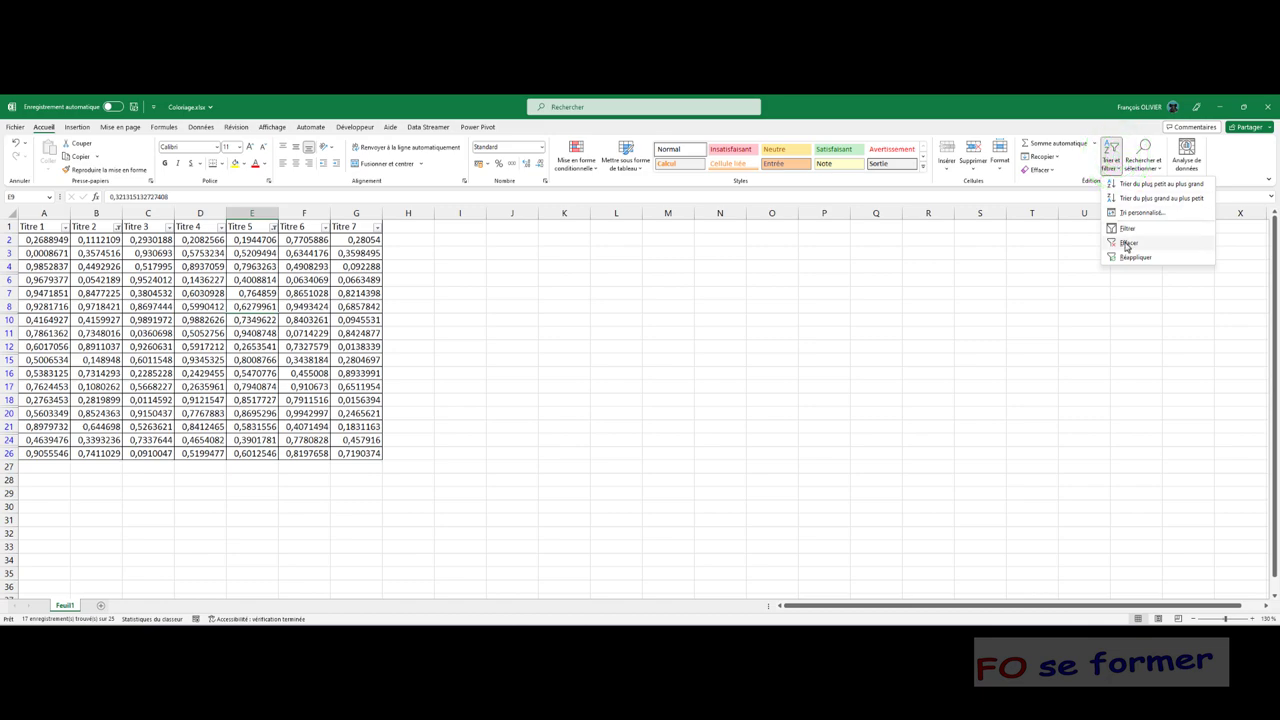
click(1127, 244)
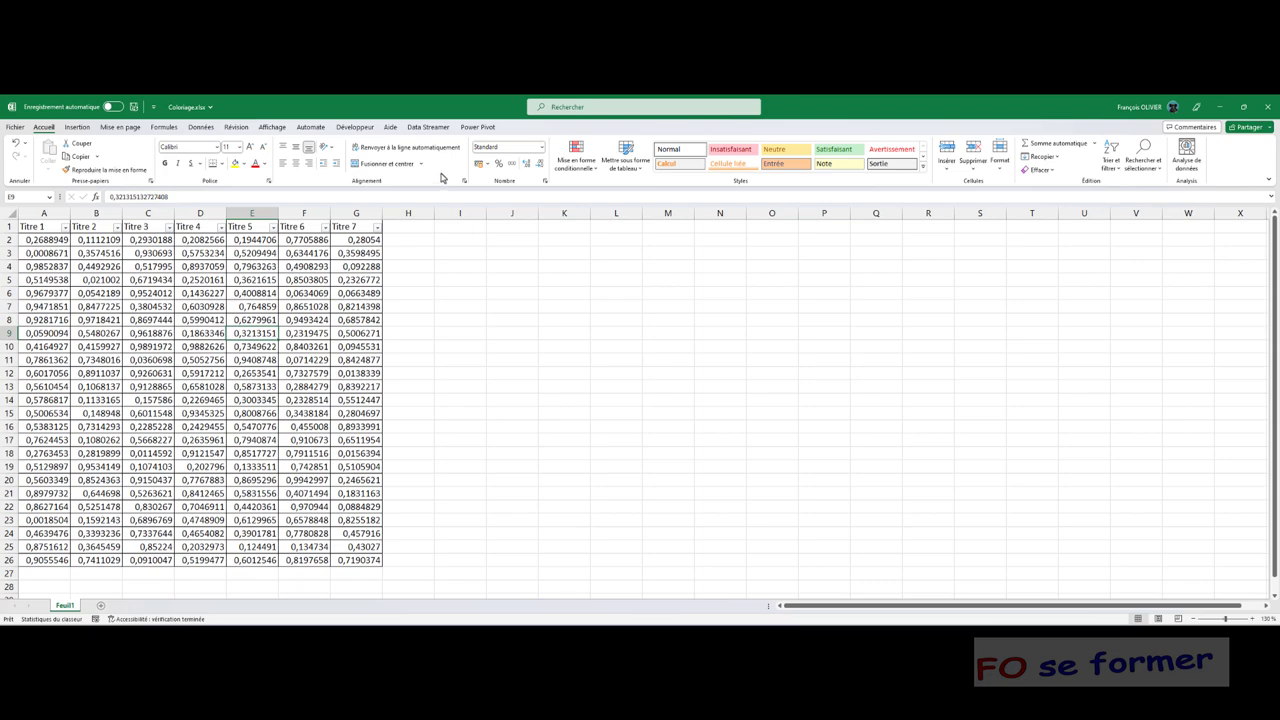
Step: Enable the Développeur tab via Personnaliser le ruban and switch to it
right_click(445, 169)
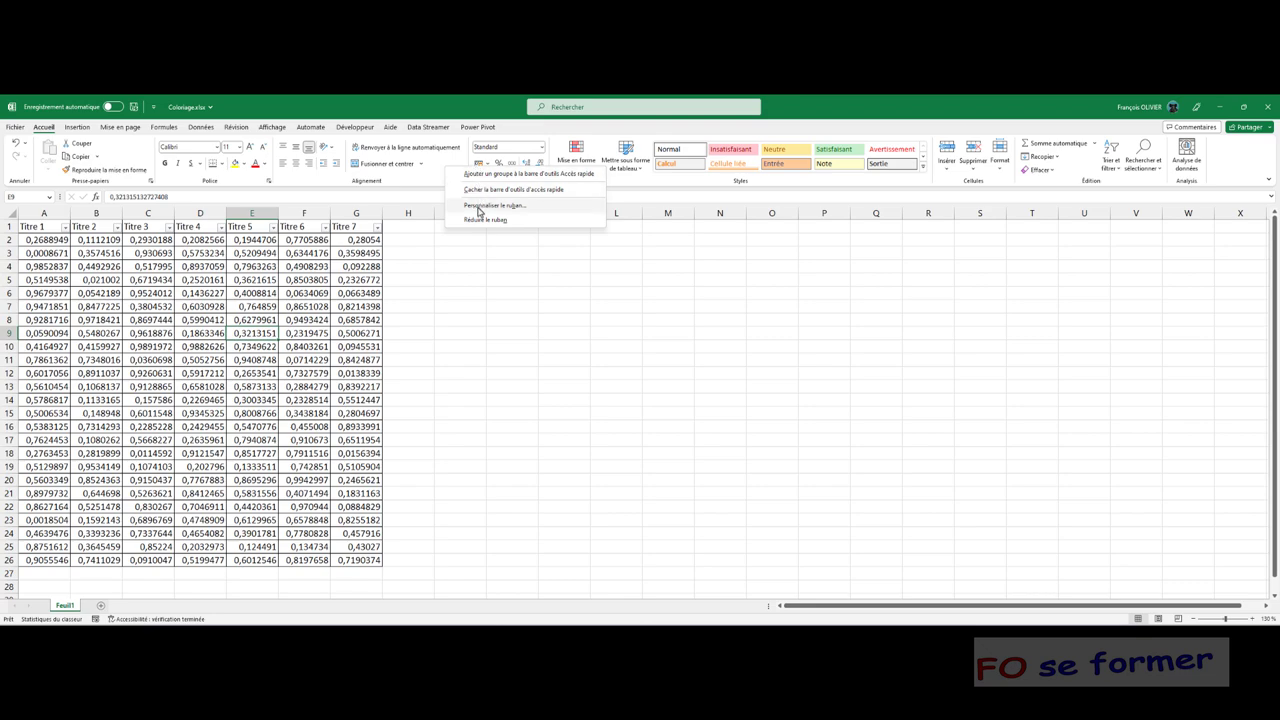
click(479, 207)
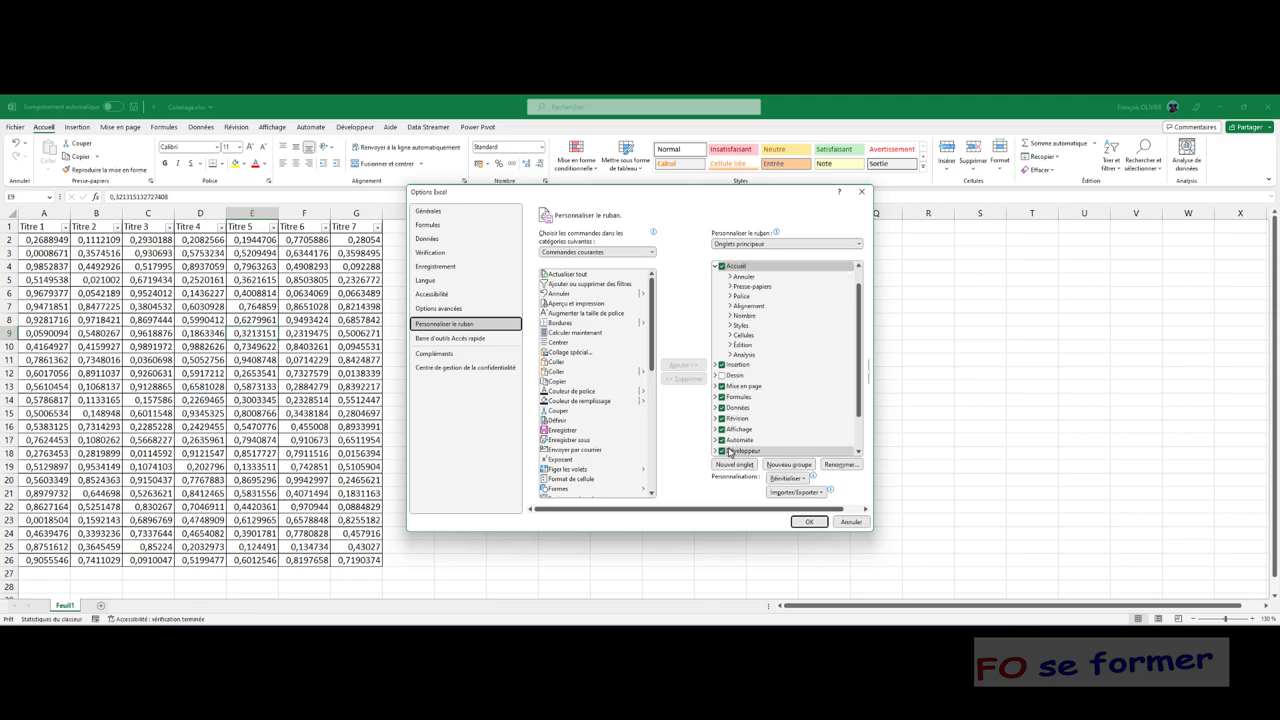
click(820, 521)
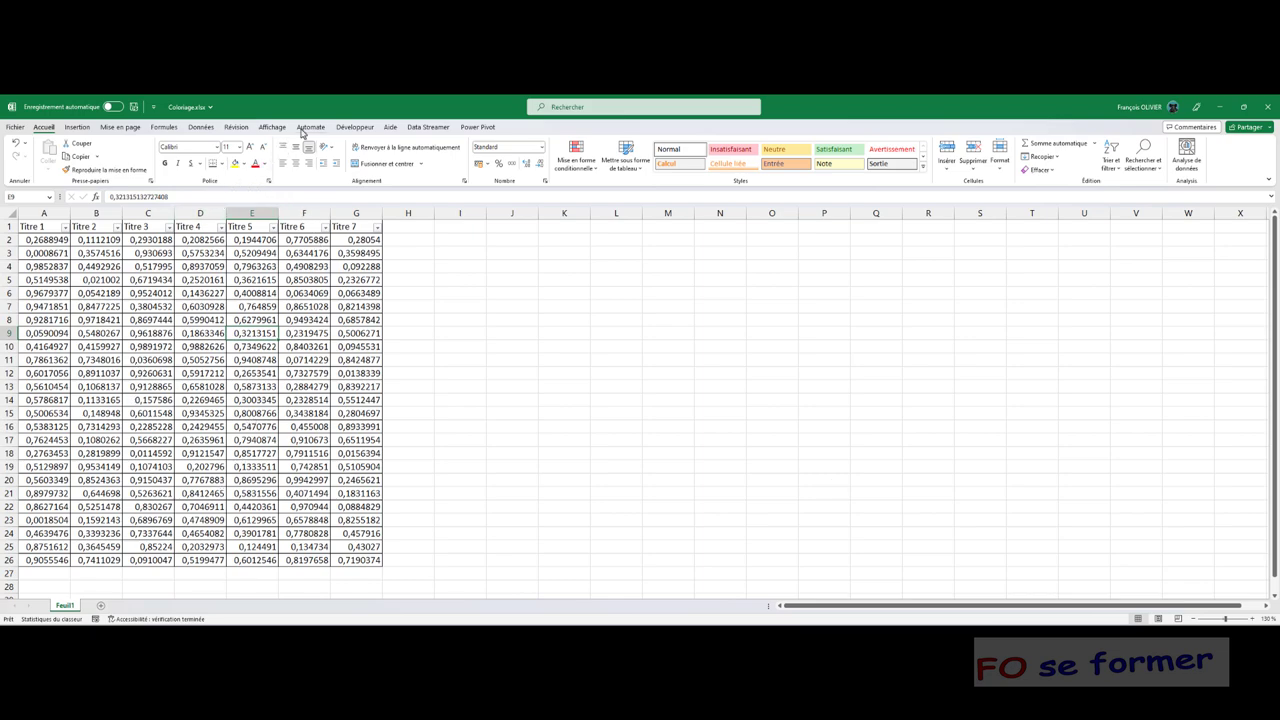
click(354, 127)
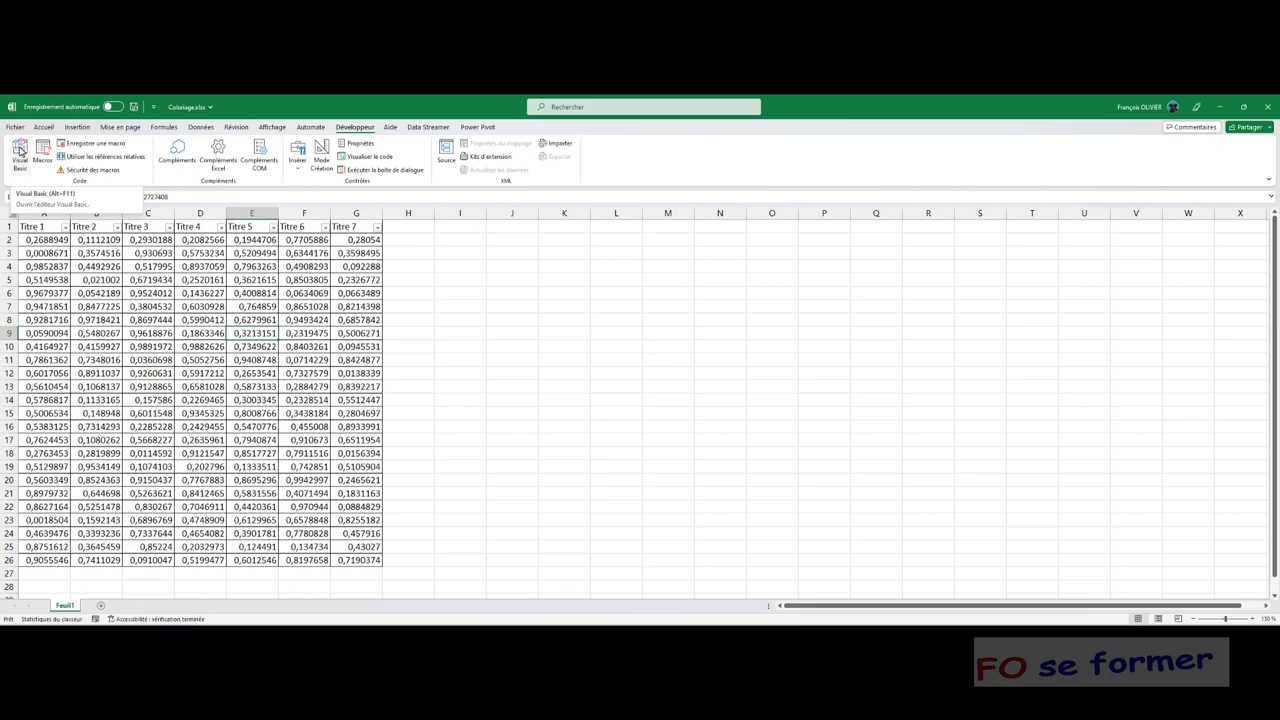
Step: In the VBA editor, insert a module and rename it from Module1 to coloriage
click(19, 150)
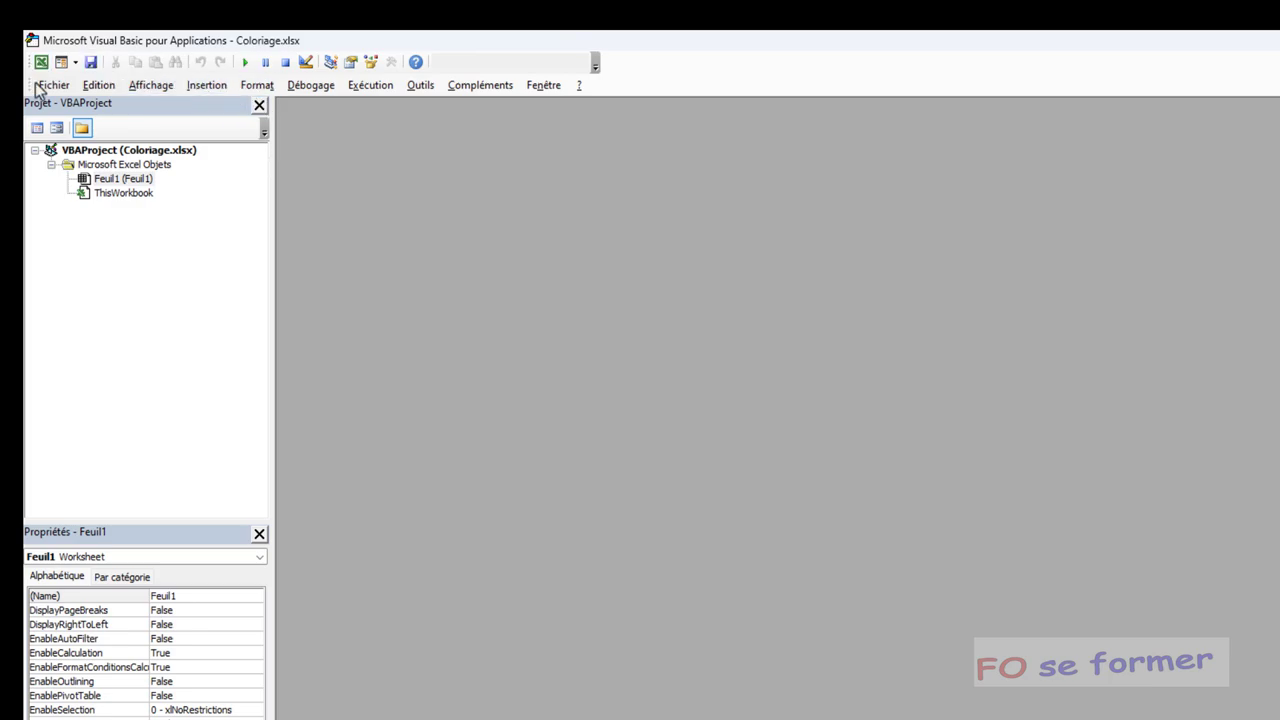
click(206, 86)
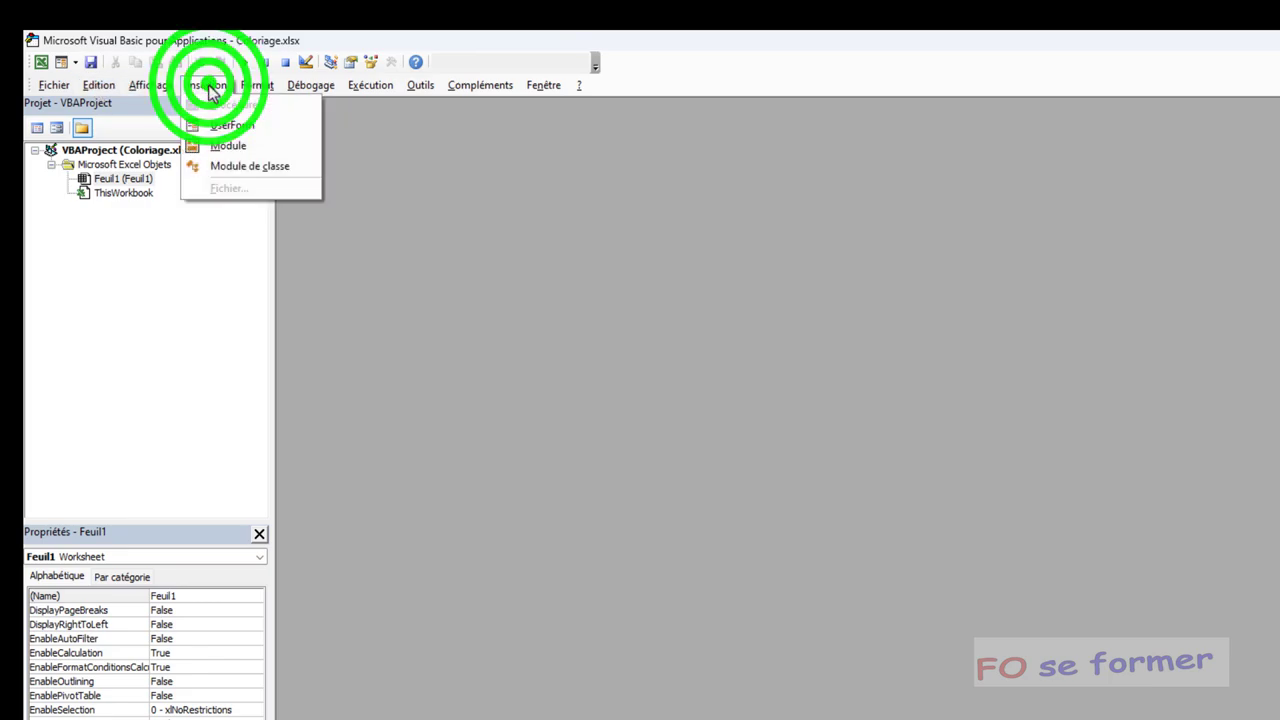
click(240, 150)
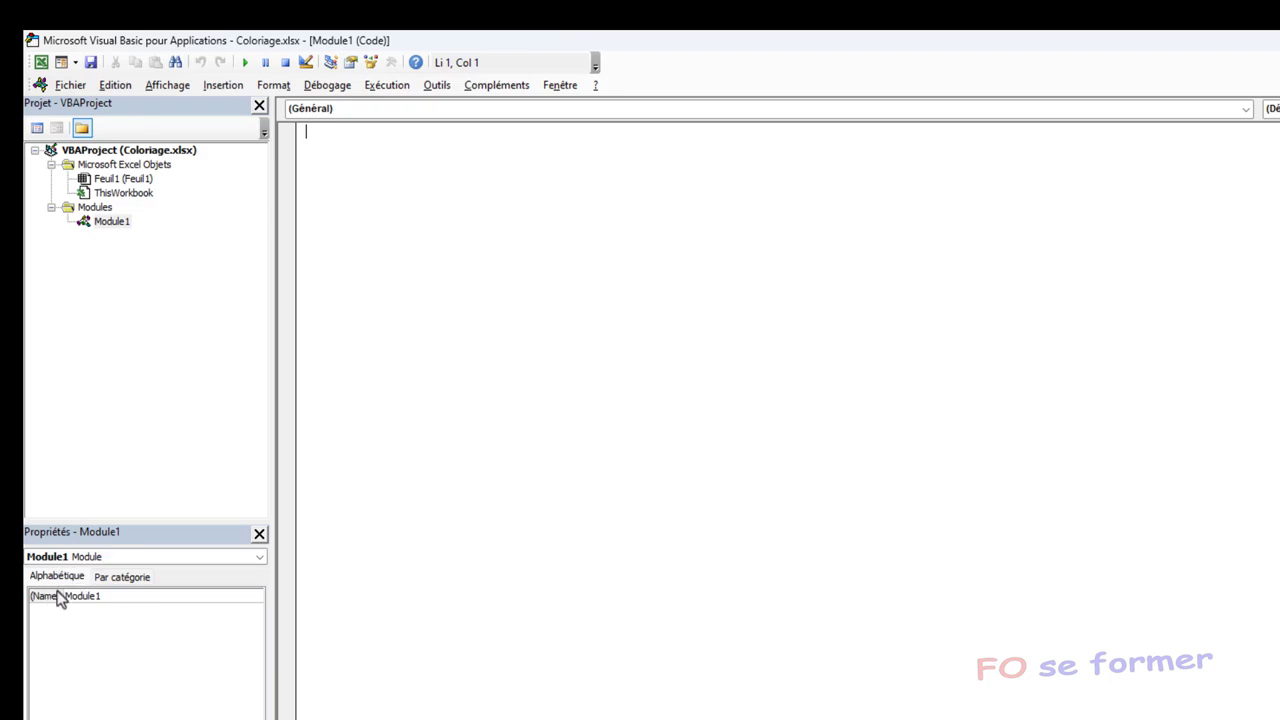
click(110, 596)
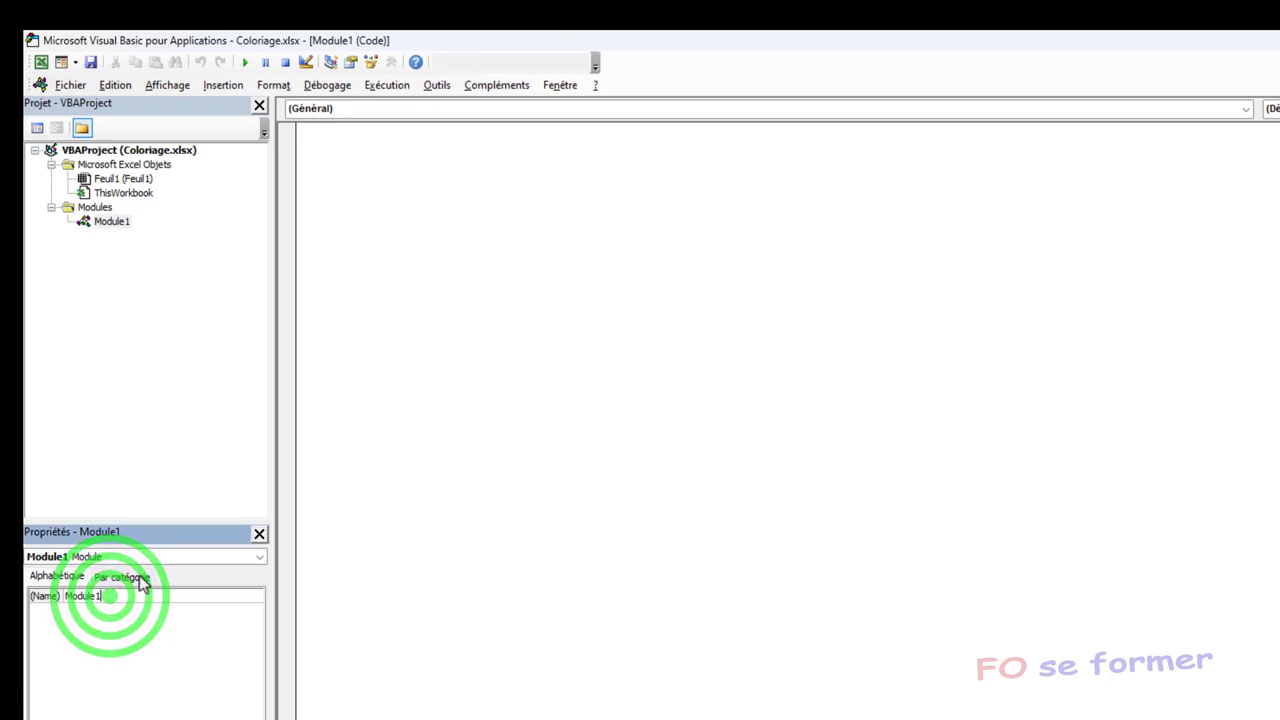
key(BackSpace)
key(BackSpace)
key(BackSpace)
key(BackSpace)
key(BackSpace)
key(BackSpace)
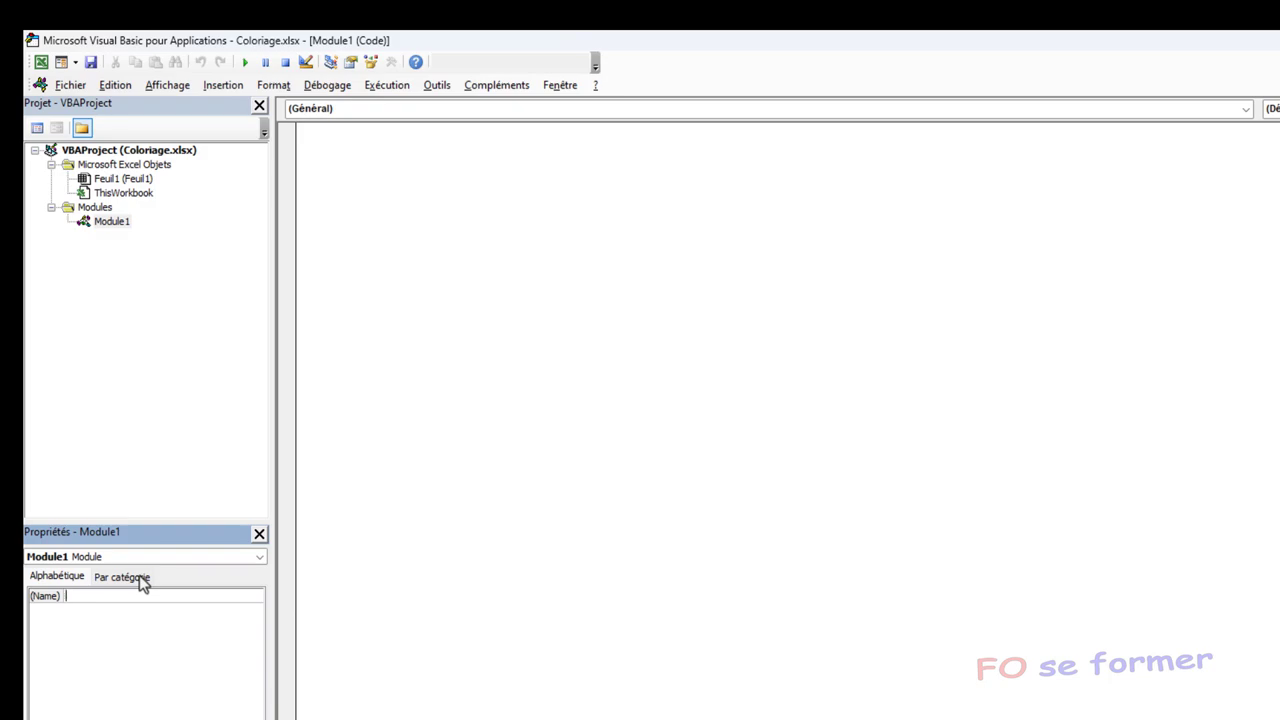
text(color)
text(i)
text(age)
key(Return)
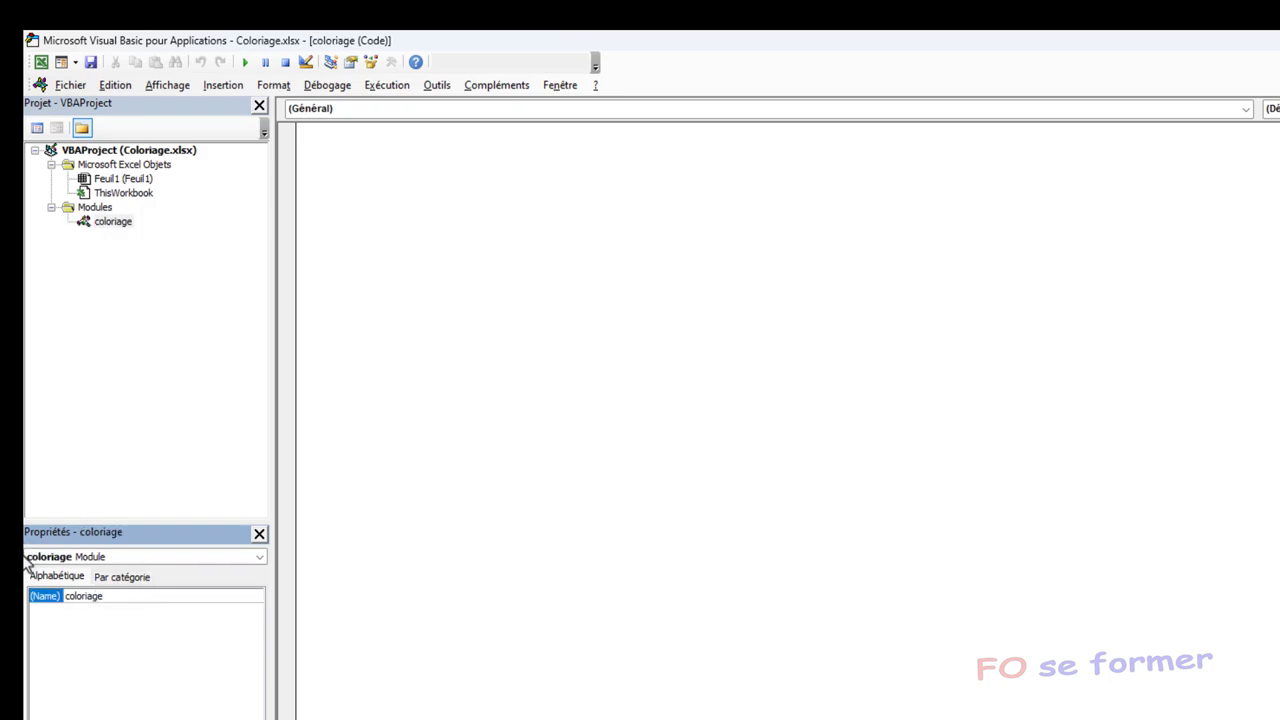
Step: Write Sub coloriage() with blank lines and the comment ' déclaration des variables
click(322, 152)
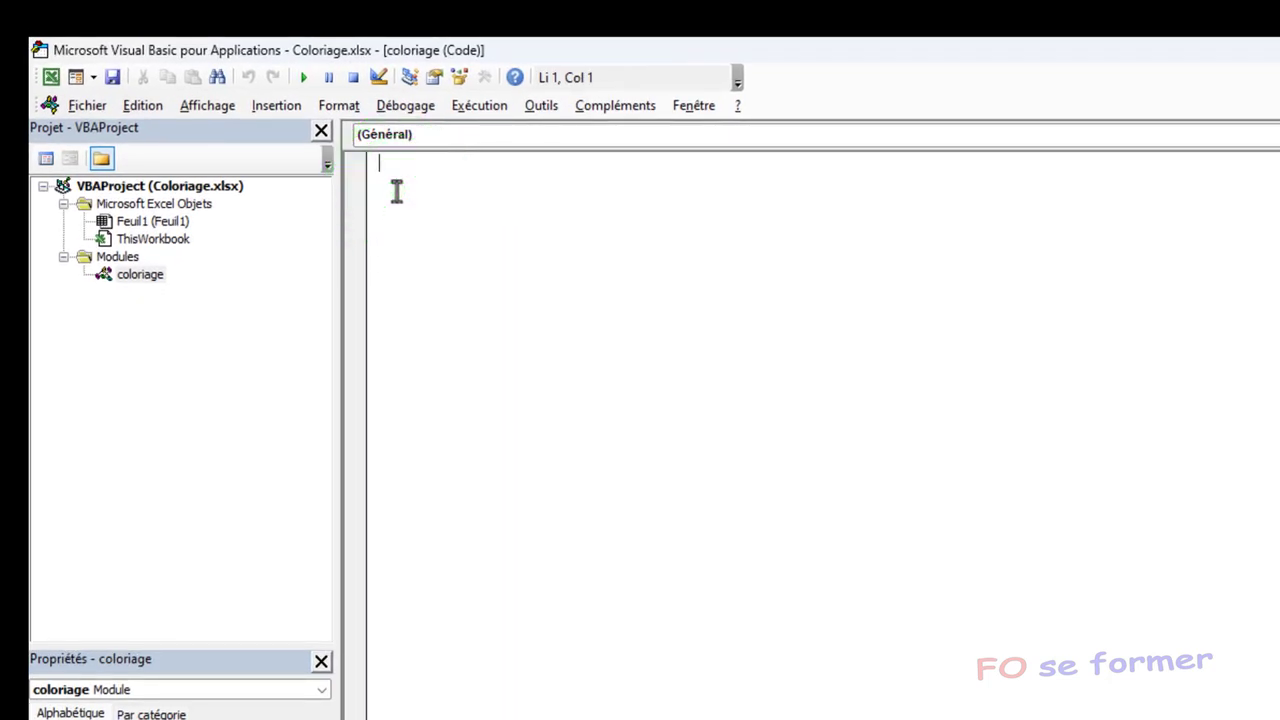
text(sub )
text(coloria)
text(ge())
key(Return)
key(Return)
key(Return)
key(Return)
key(Return)
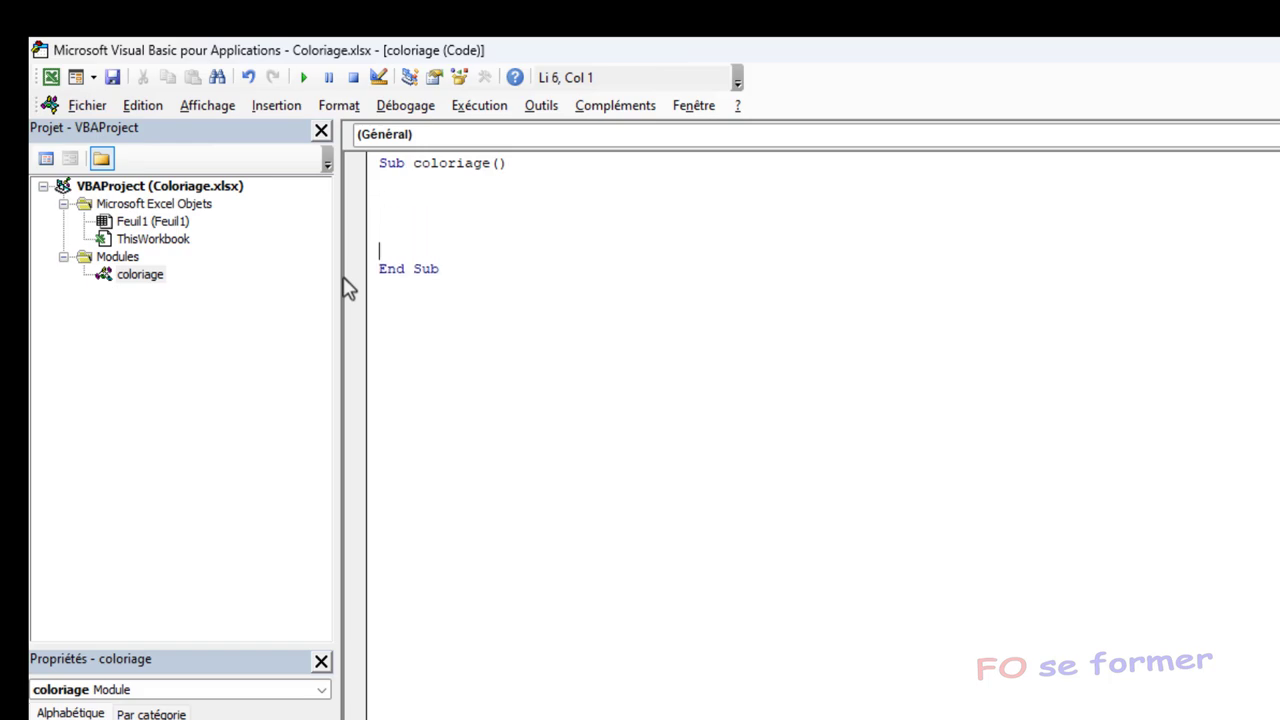
key(Return)
key(Return)
key(Up)
key(Up)
key(Up)
key(Up)
key(Up)
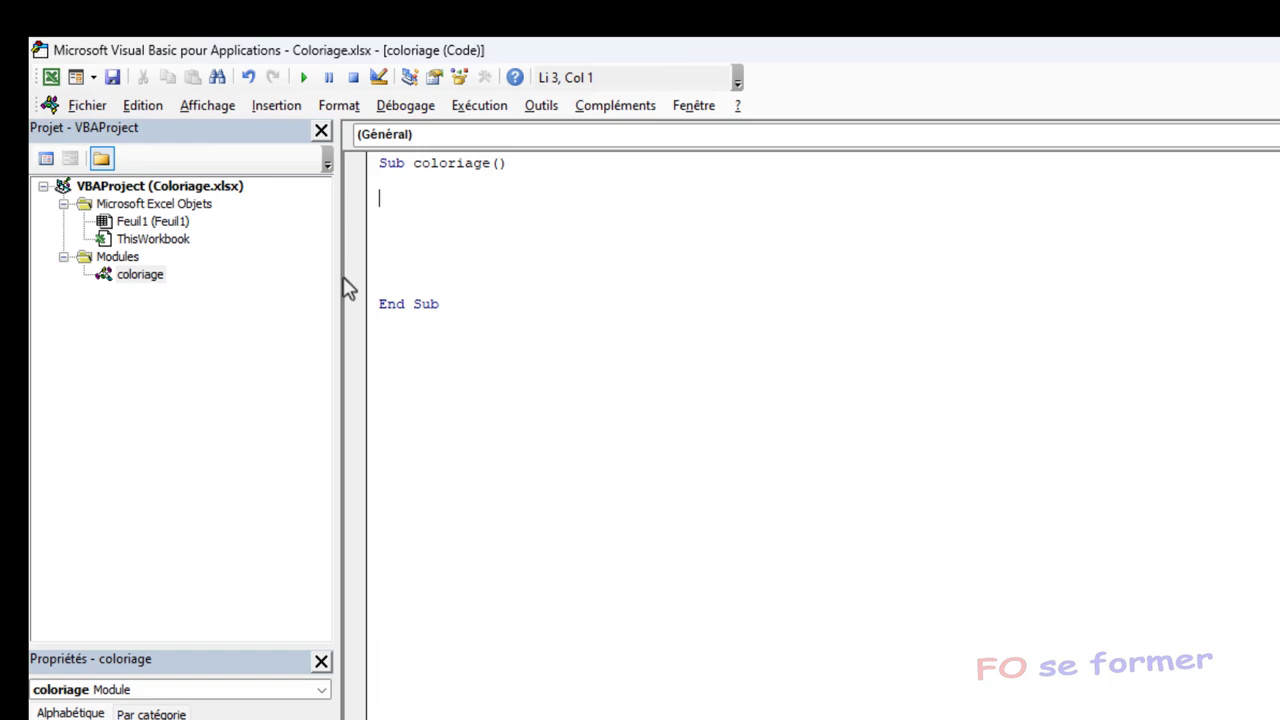
text(')
text( d)
text(éclaration)
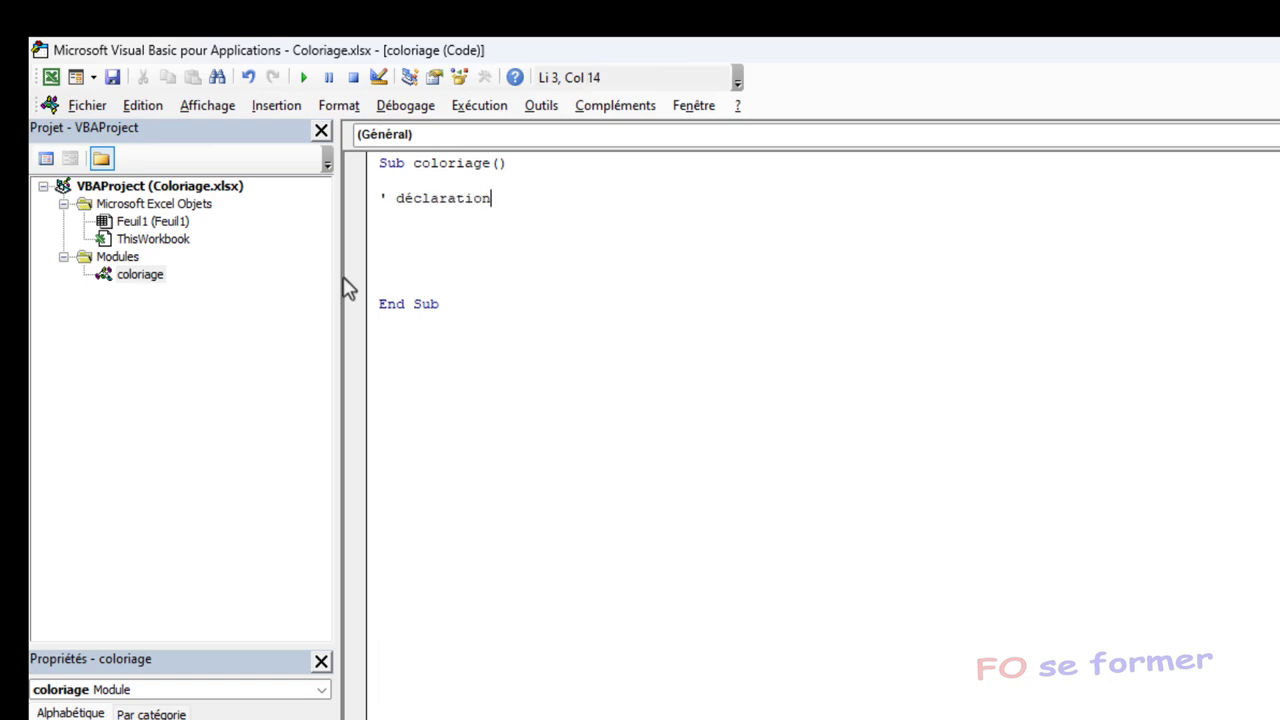
text( des varia)
text(bles)
key(Return)
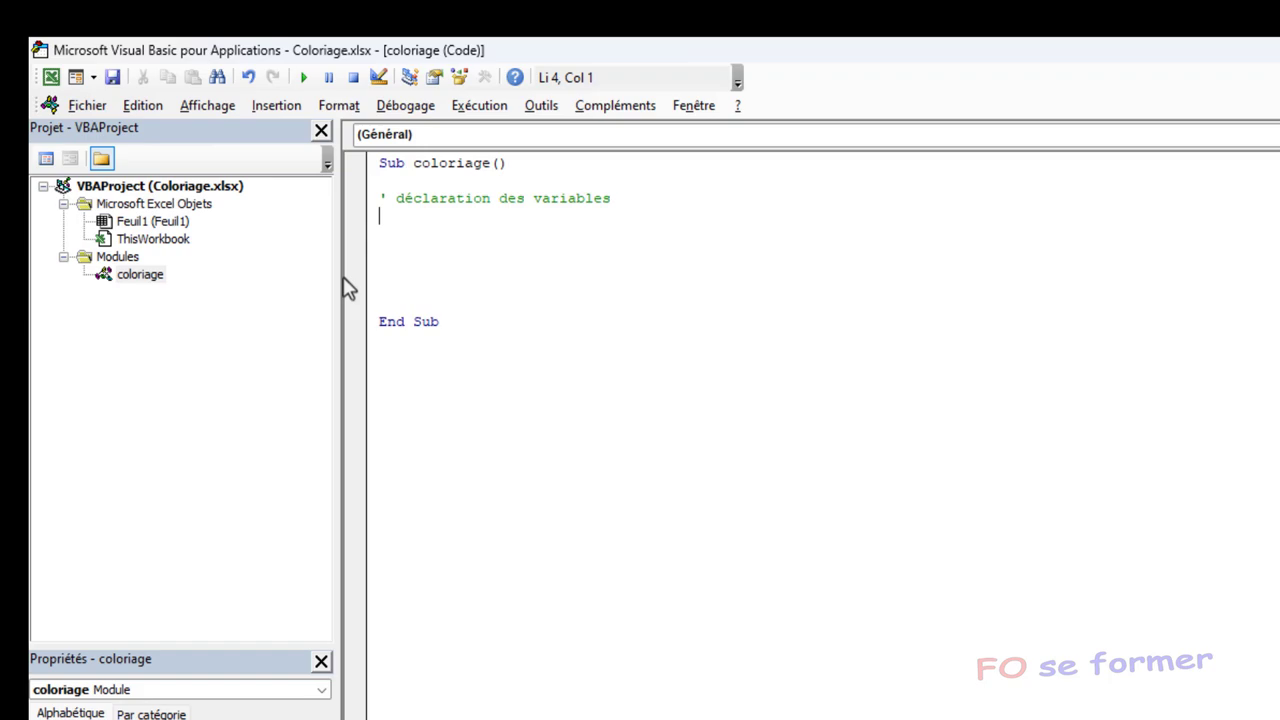
Step: Add the indented declaration Dim i As Long
key(Tab)
text(d)
text(im)
text( i)
text( as lo)
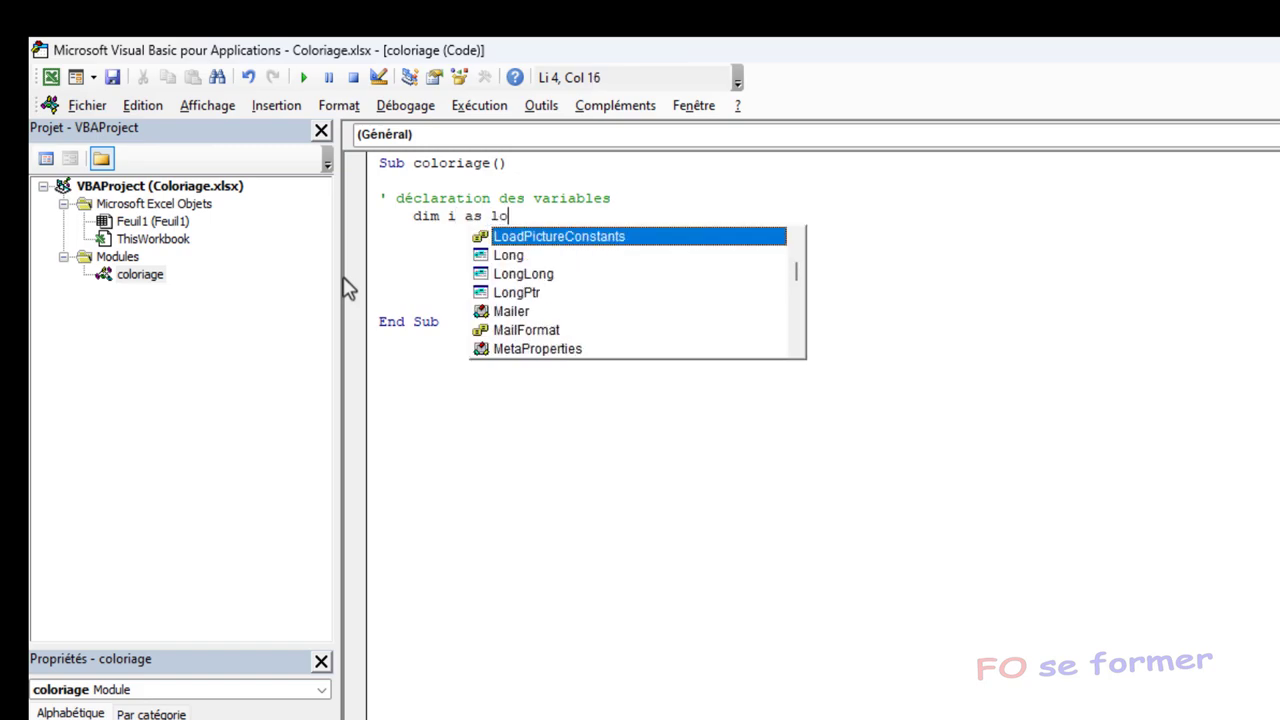
text(ng)
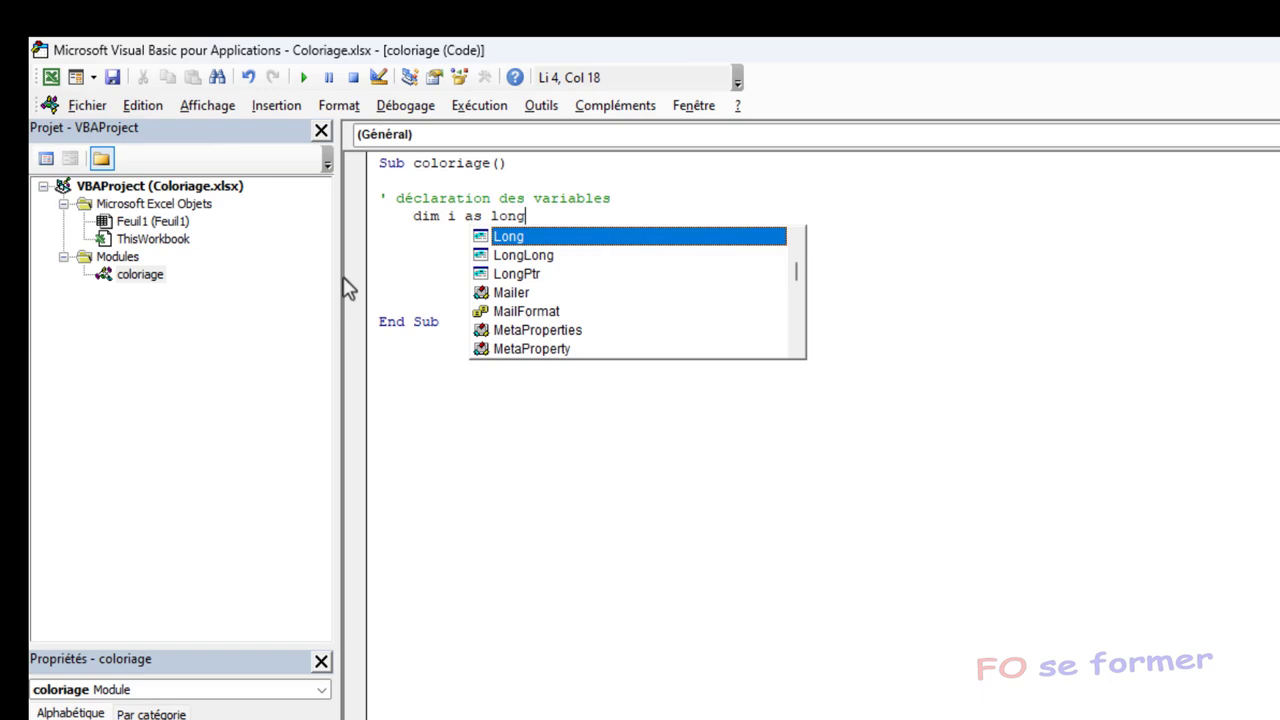
key(Return)
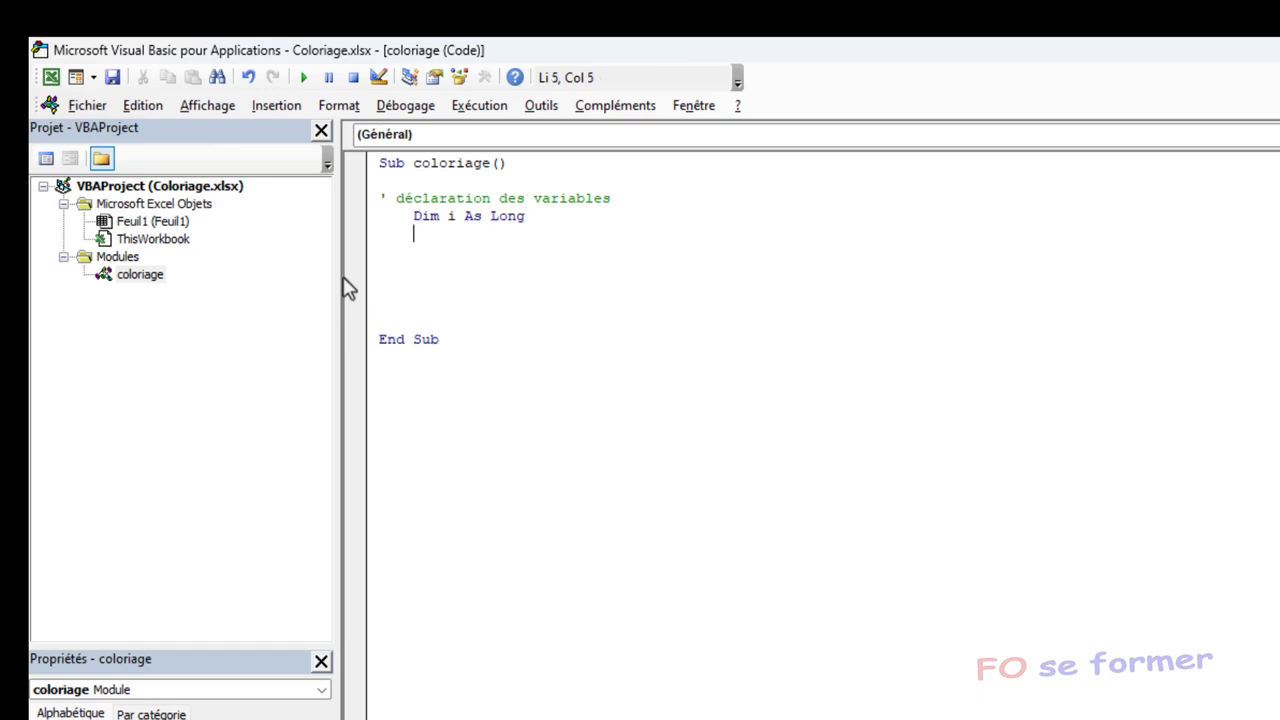
key(BackSpace)
key(BackSpace)
key(Tab)
key(Tab)
key(Tab)
key(Tab)
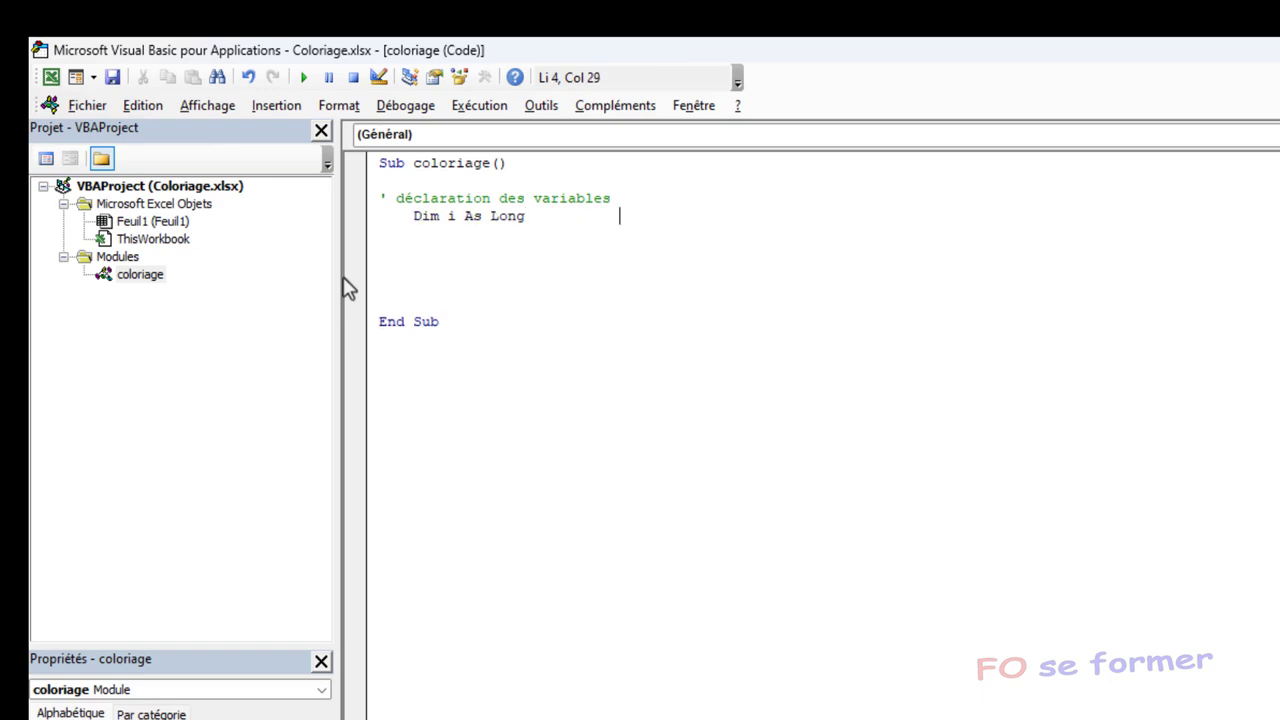
key(Tab)
key(Tab)
key(Tab)
Step: Append the comment 'la variable du numéro de la colonne' and add blank lines below
text(')
text(la)
text( variable d)
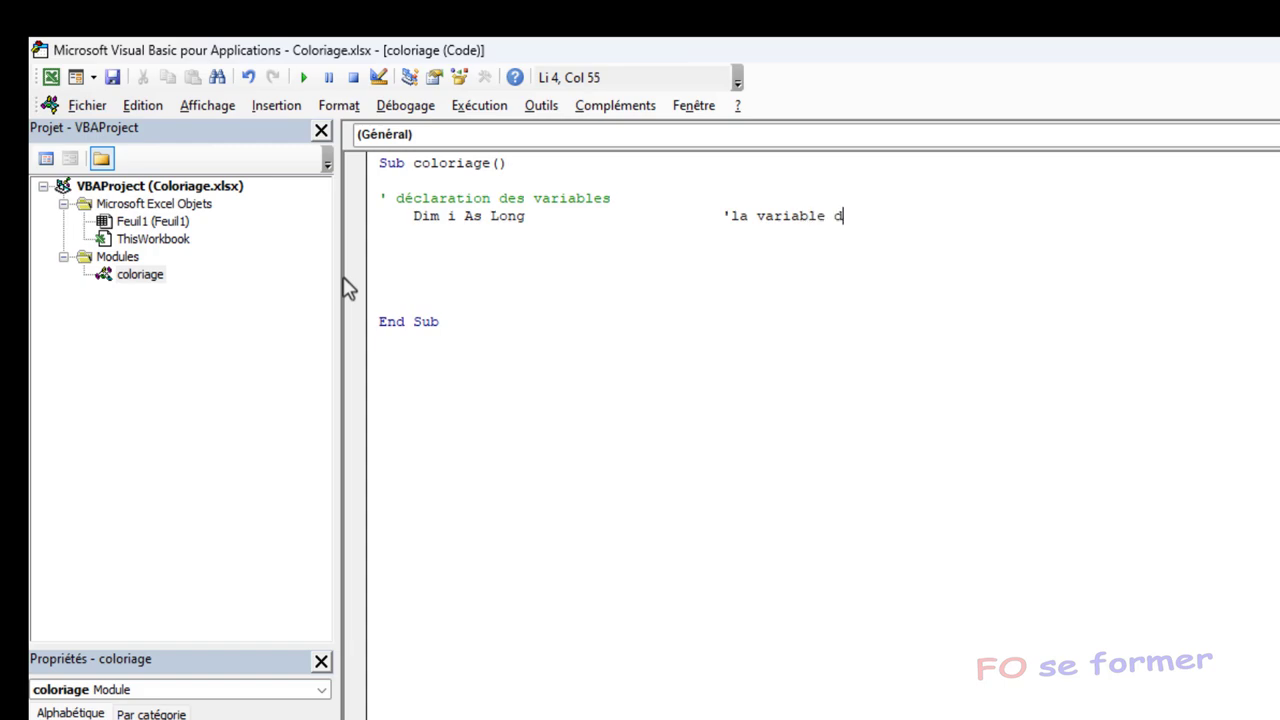
text(e)
key(BackSpace)
key(BackSpace)
key(BackSpace)
key(BackSpace)
text(du num)
text(éro de la col)
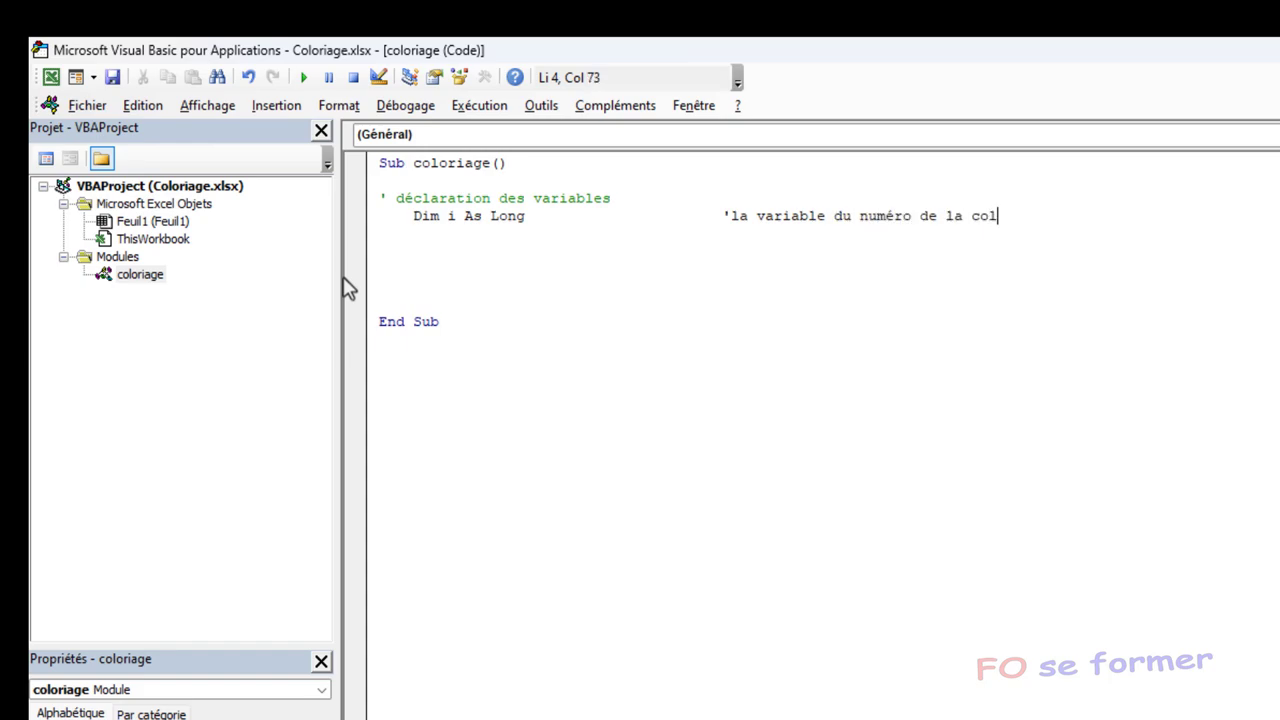
text(onne)
key(Return)
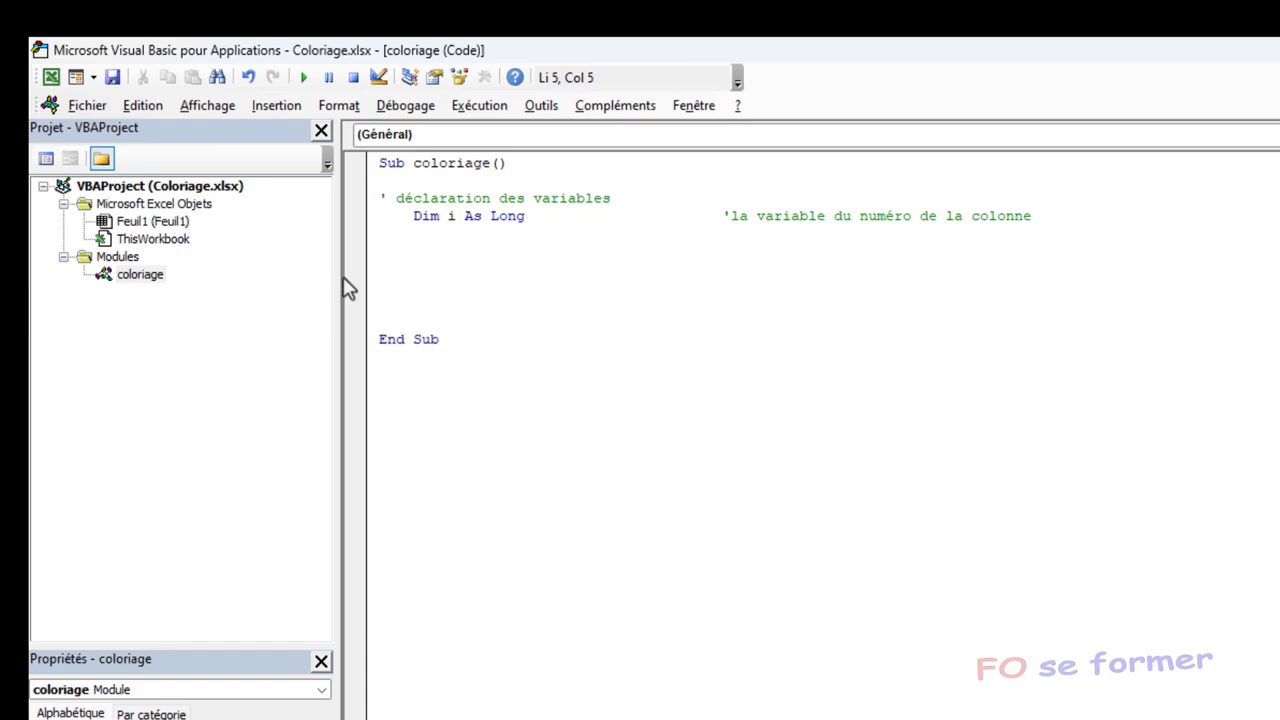
key(BackSpace)
key(Return)
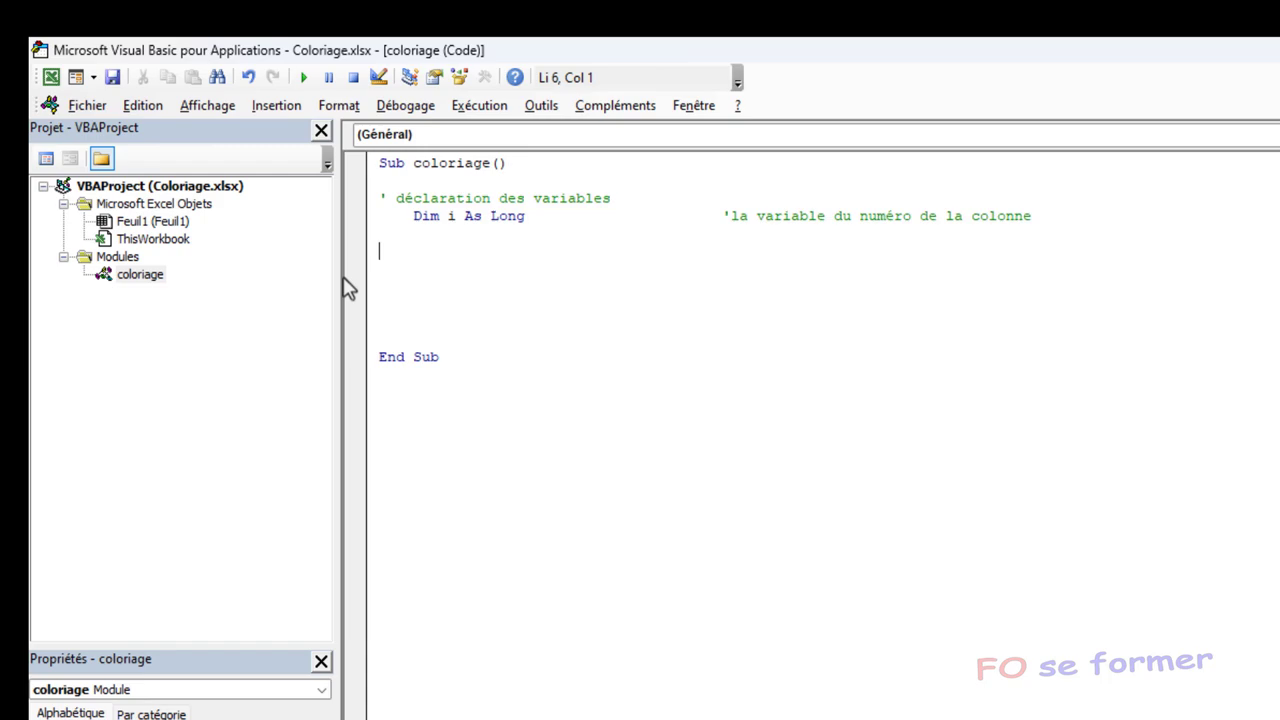
Step: Add the comment ' test de filtre actif and the line If ActiveSheet.FilterMode Then
text(' )
text(test )
text(de f)
text(iltre a)
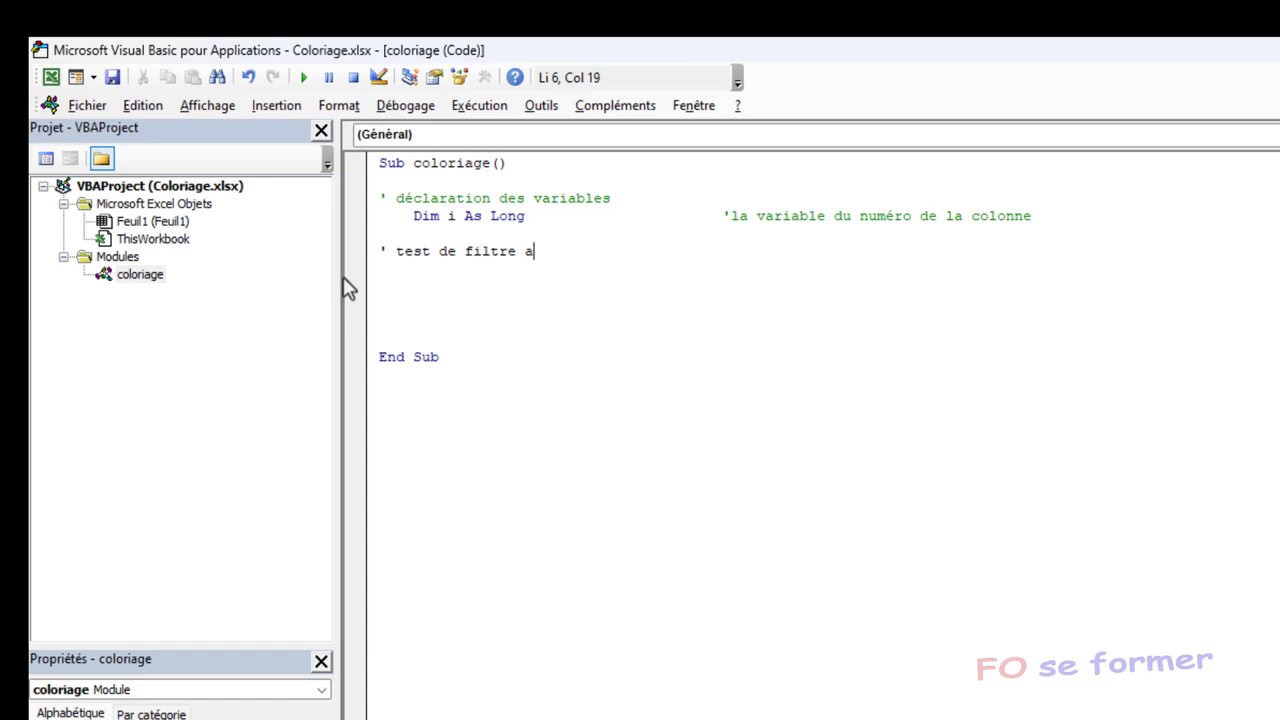
text(ctif)
key(Return)
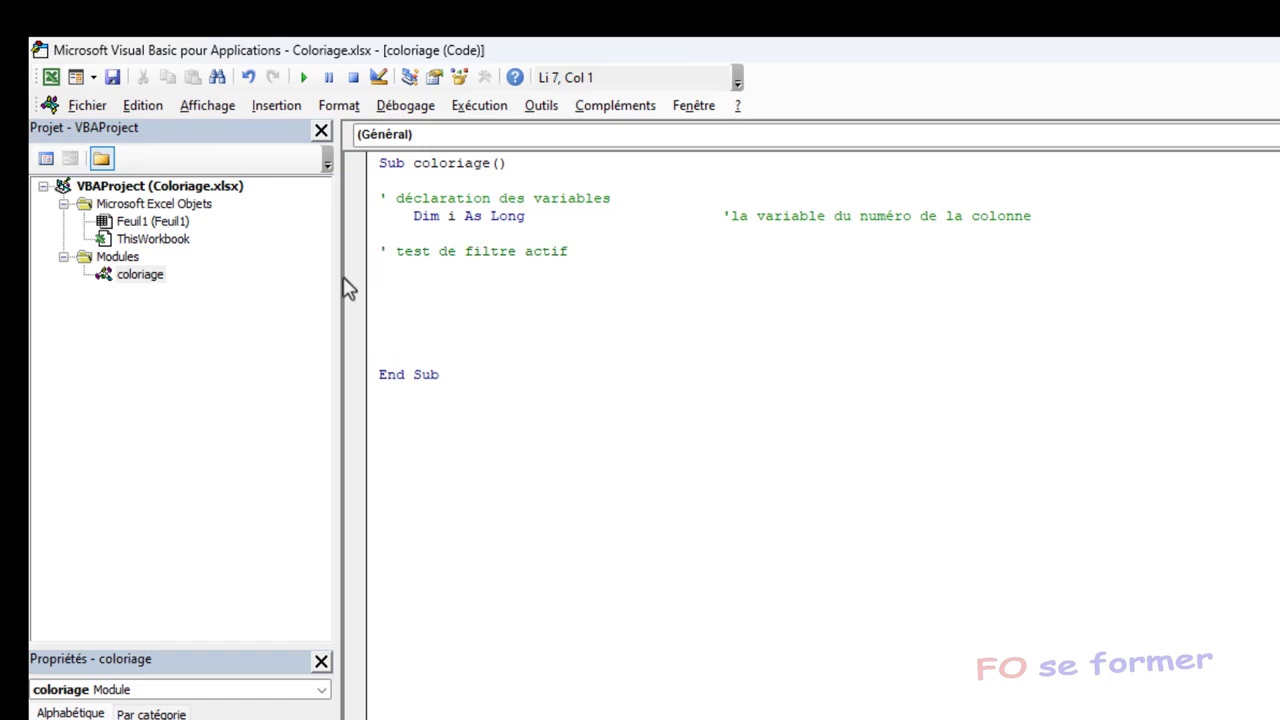
key(Tab)
text(if )
text(act)
text(ivesheet)
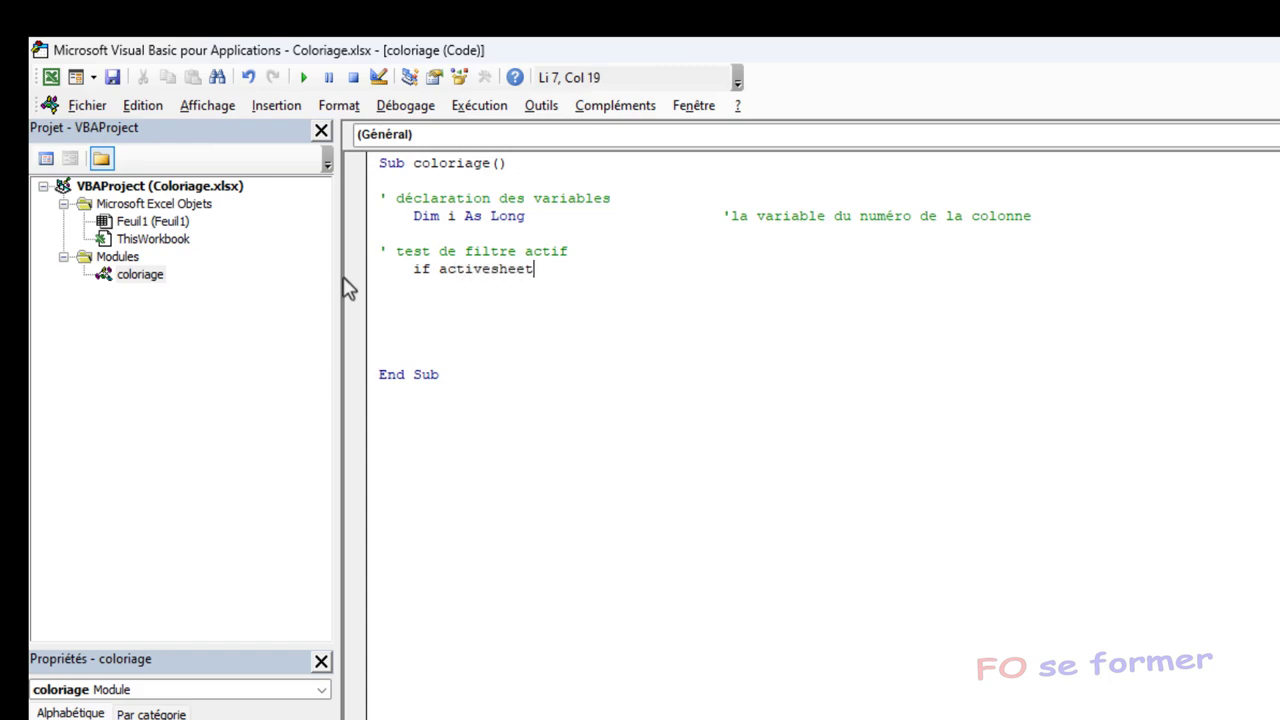
text(.f)
text(iltermode)
text( t)
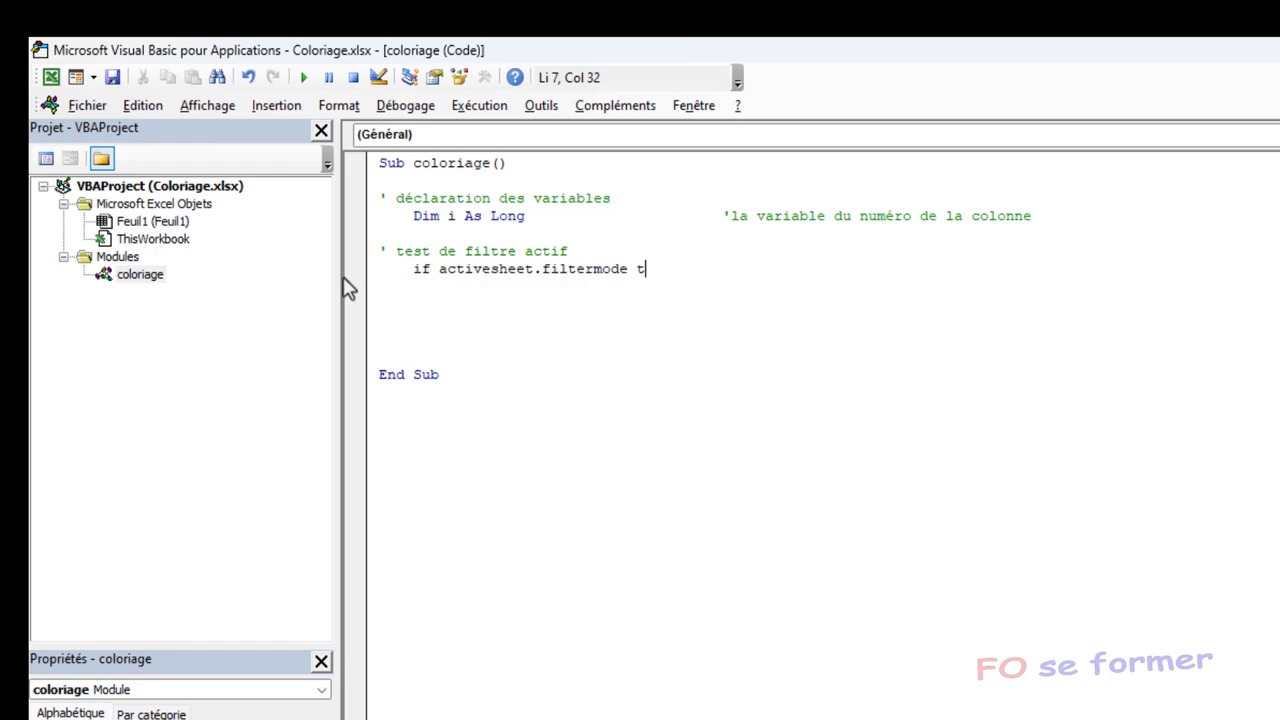
text(hen)
key(Return)
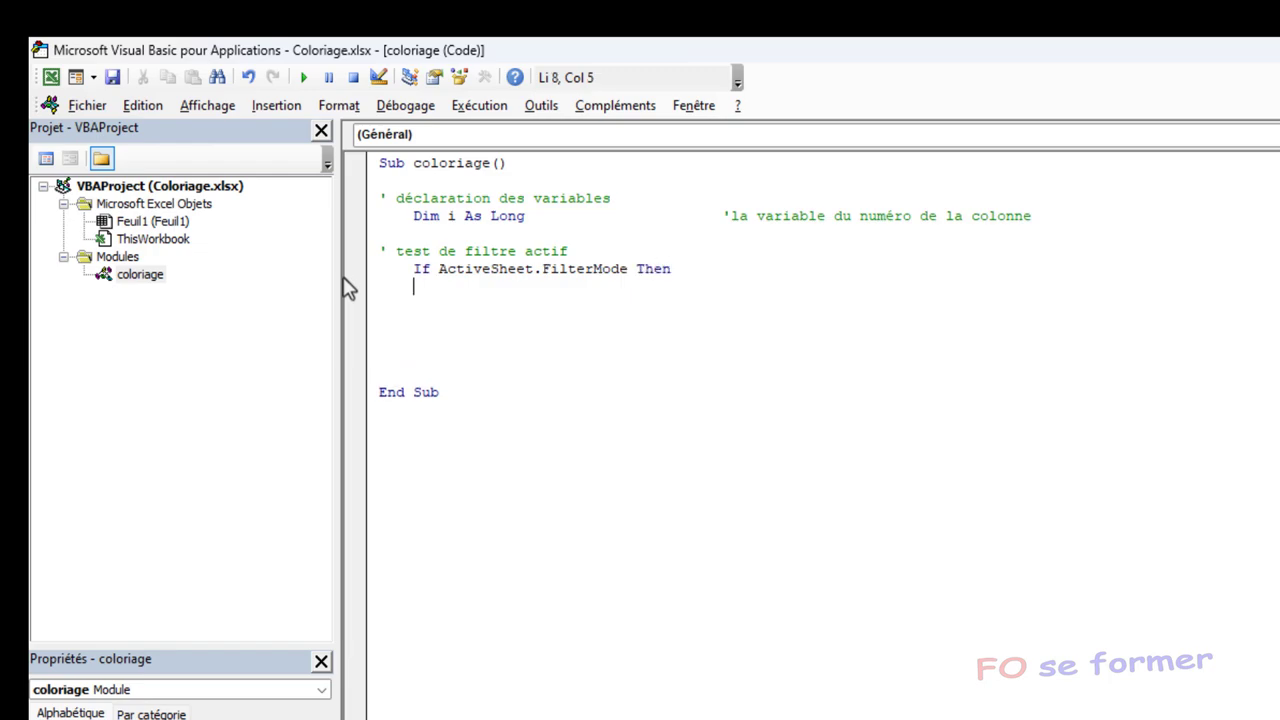
Step: Close the block with End If and tidy the blank lines around it
key(Return)
key(Return)
key(Return)
key(Return)
key(Return)
key(Return)
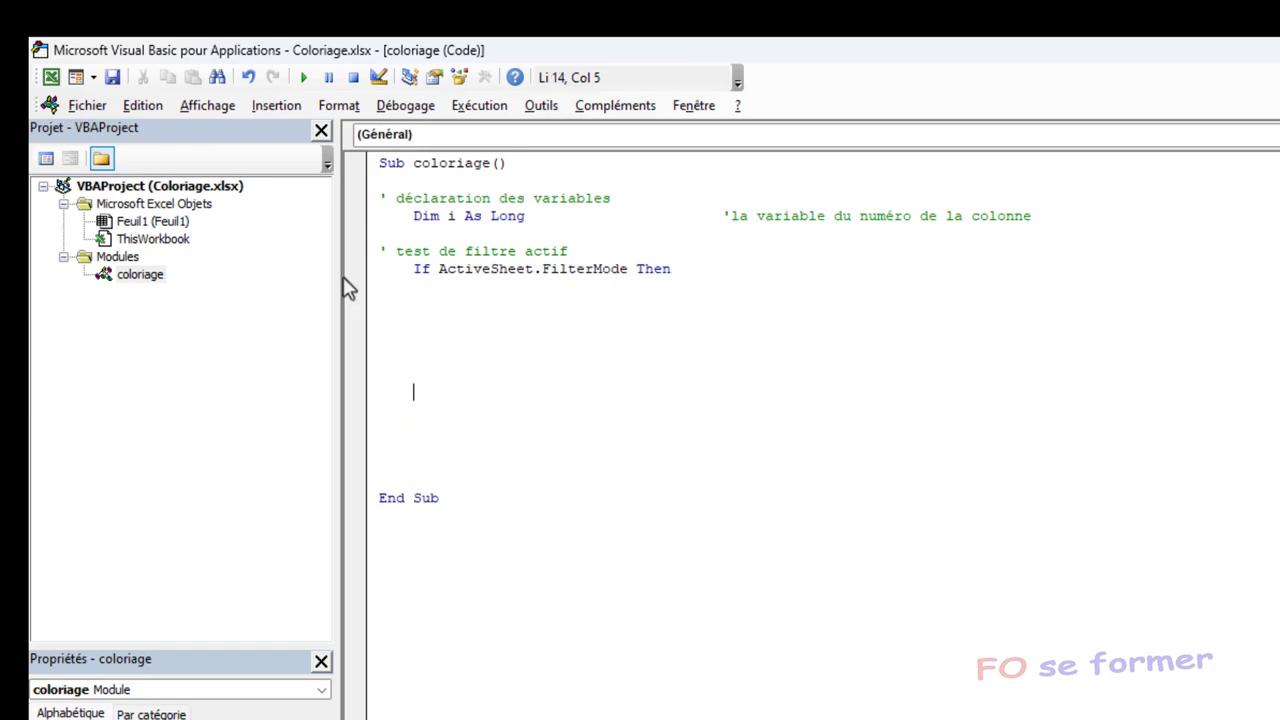
text(e)
text(nd if)
key(Up)
key(Down)
key(Down)
key(Delete)
key(Delete)
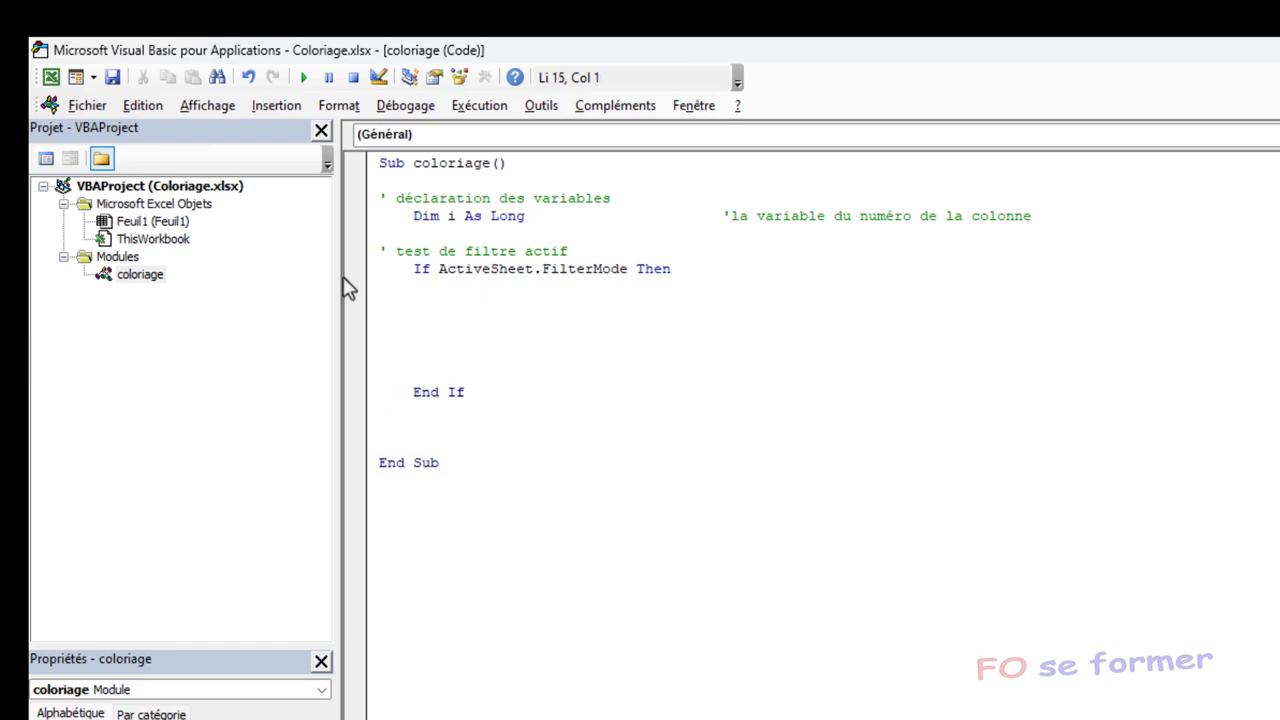
key(Delete)
key(Delete)
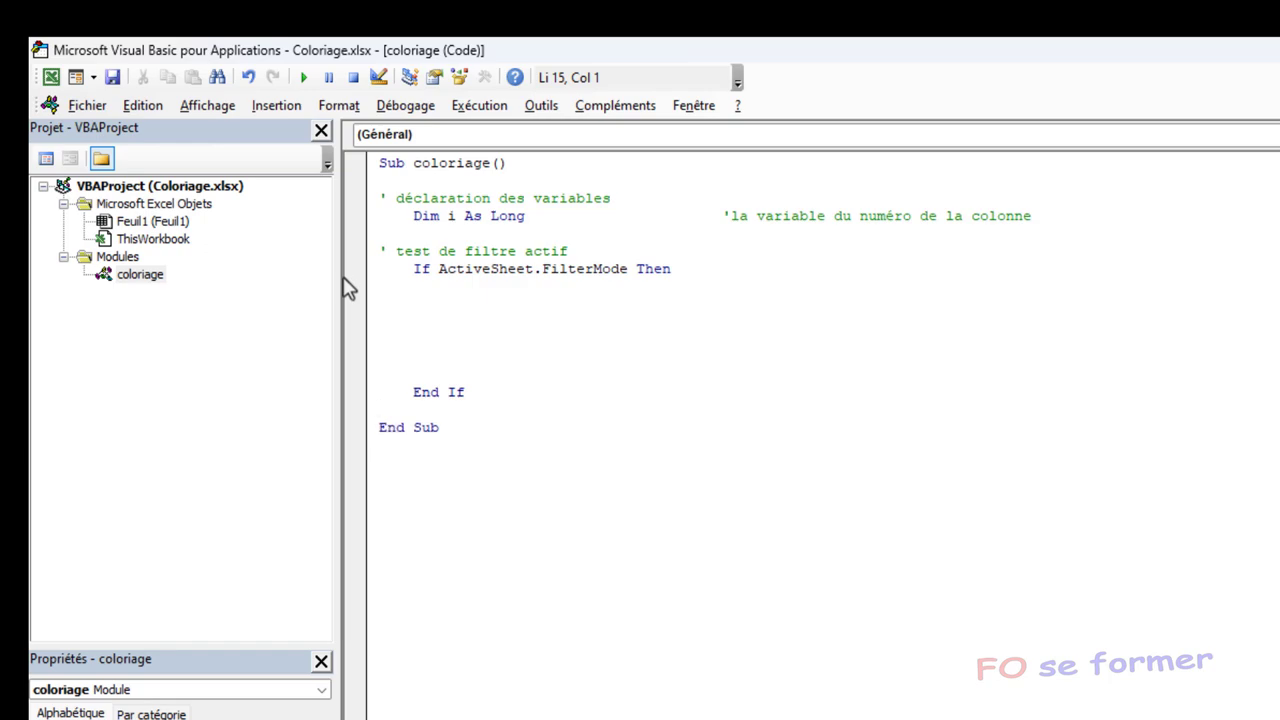
key(Up)
key(Up)
key(Up)
key(Up)
key(Up)
key(Up)
key(Up)
key(BackSpace)
key(BackSpace)
key(BackSpace)
key(BackSpace)
key(Return)
key(Return)
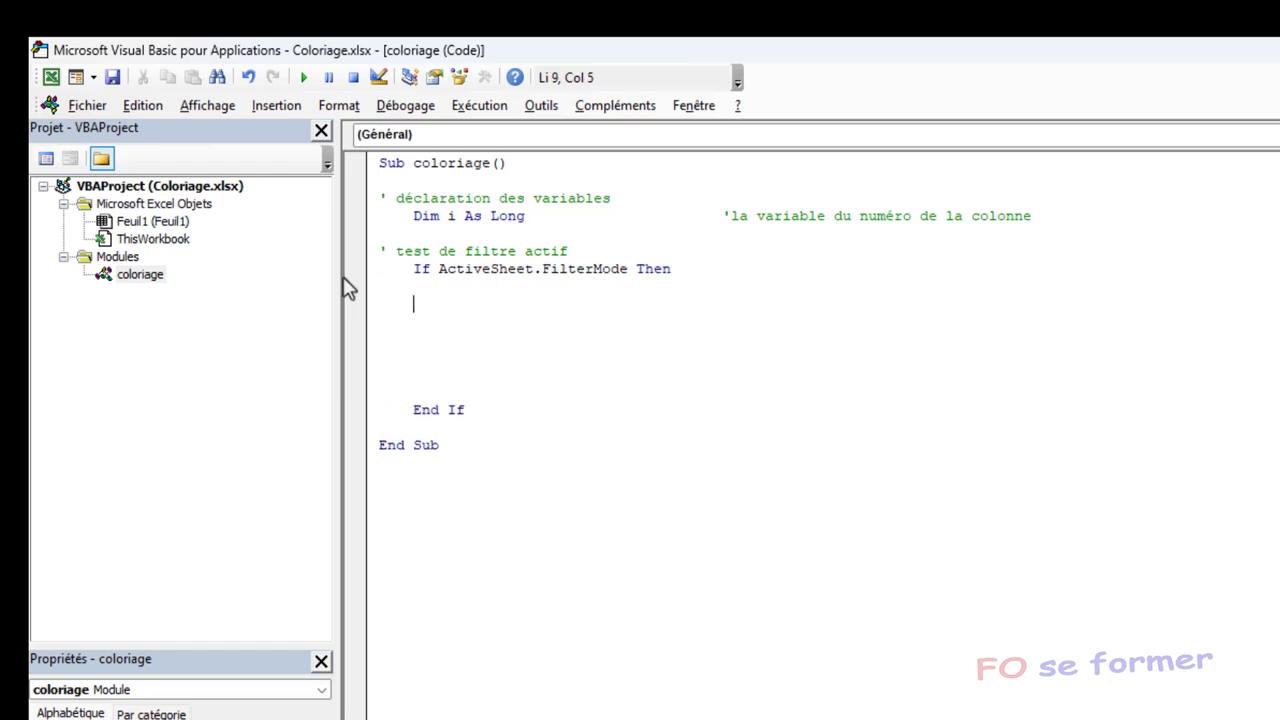
key(BackSpace)
Step: Write the comment ' test si la colonne est filtrée inside the If block, then indent the next line
text(')
text(t)
text(est de)
key(BackSpace)
key(BackSpace)
key(BackSpace)
text(si la col)
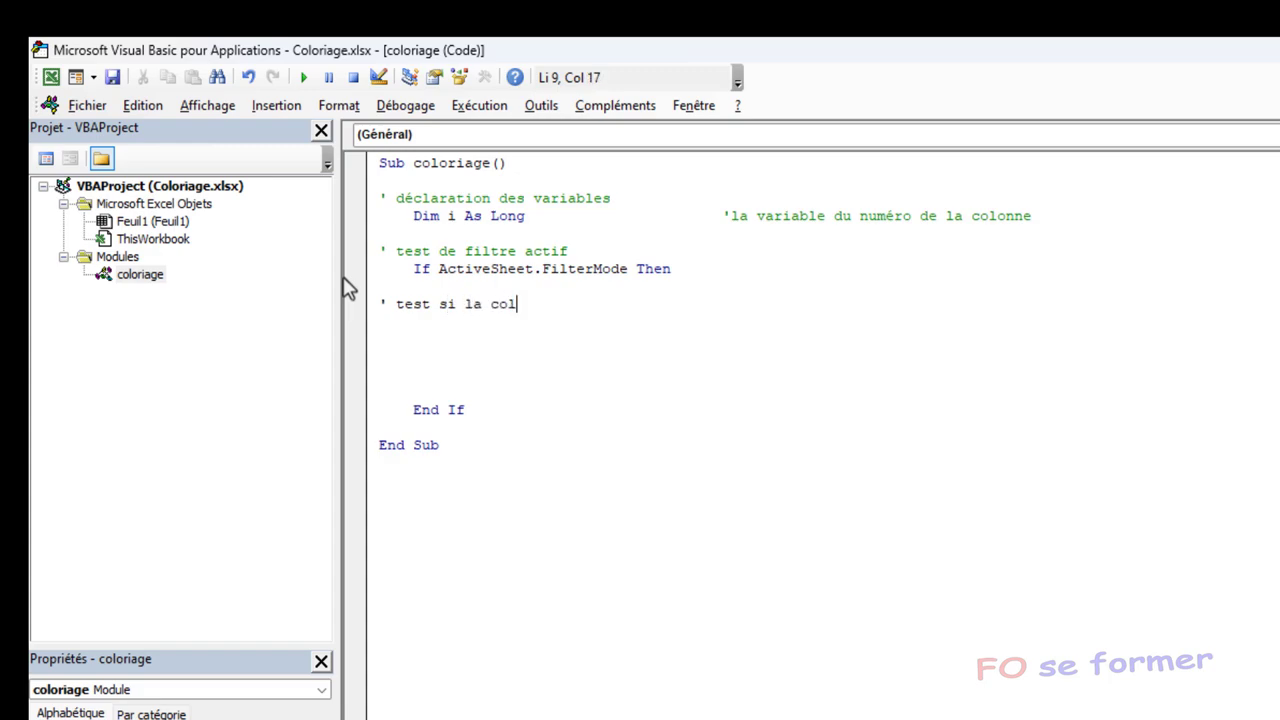
text(onne est f)
text(iltrée)
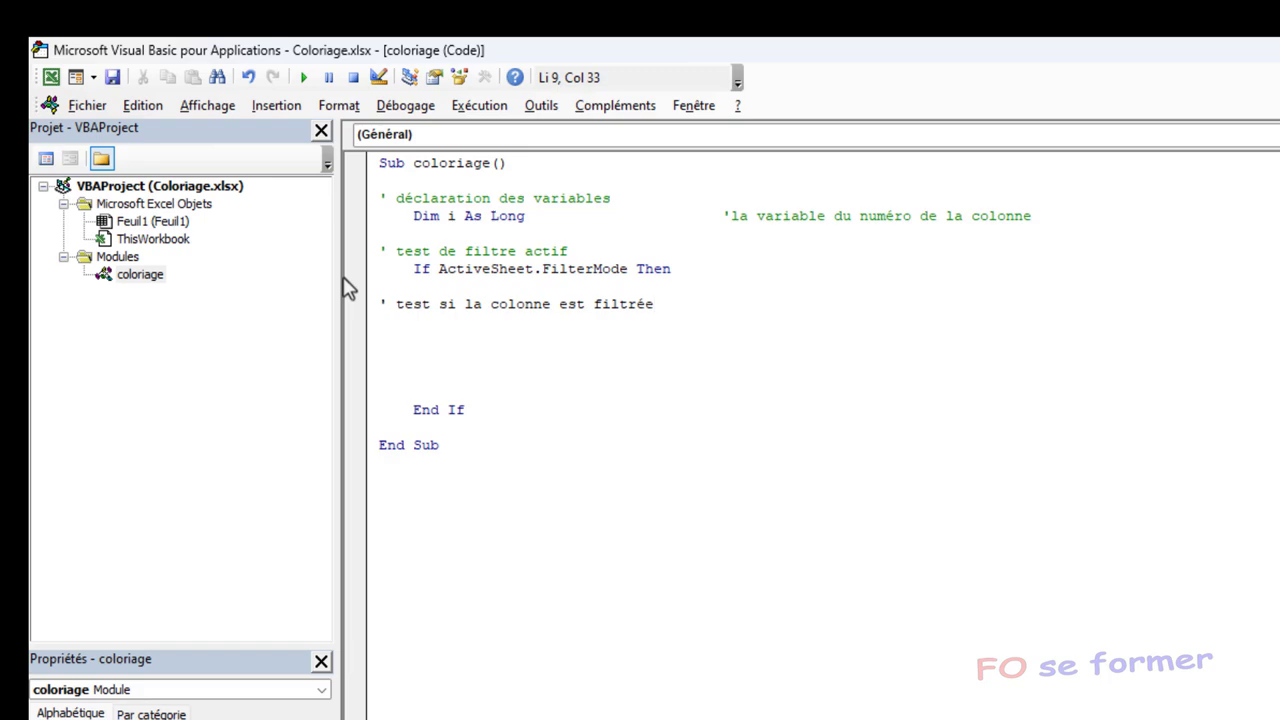
key(Return)
key(Tab)
key(Tab)
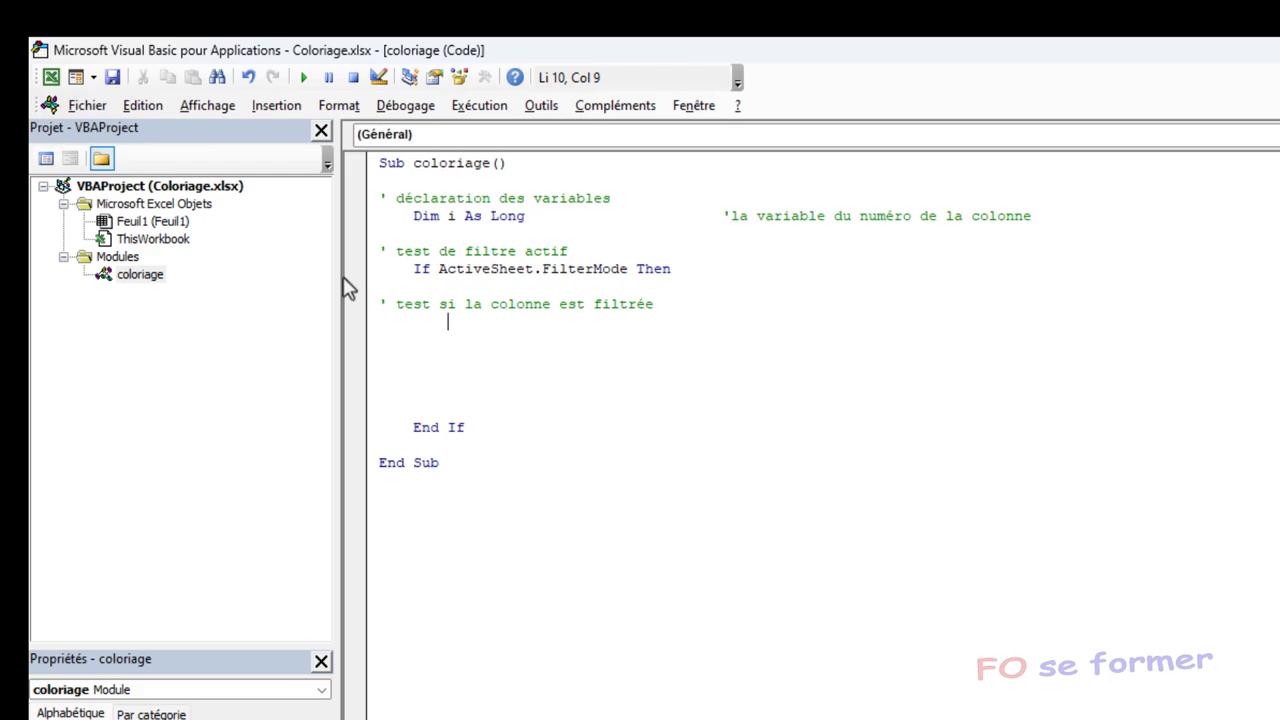
Step: Write For i = 1 To ActiveSheet.AutoFilter.Filters.Count with nested If ActiveSheet.AutoFilter.Filters(i).On Then
text(for )
text(i=1)
text( to)
text(active)
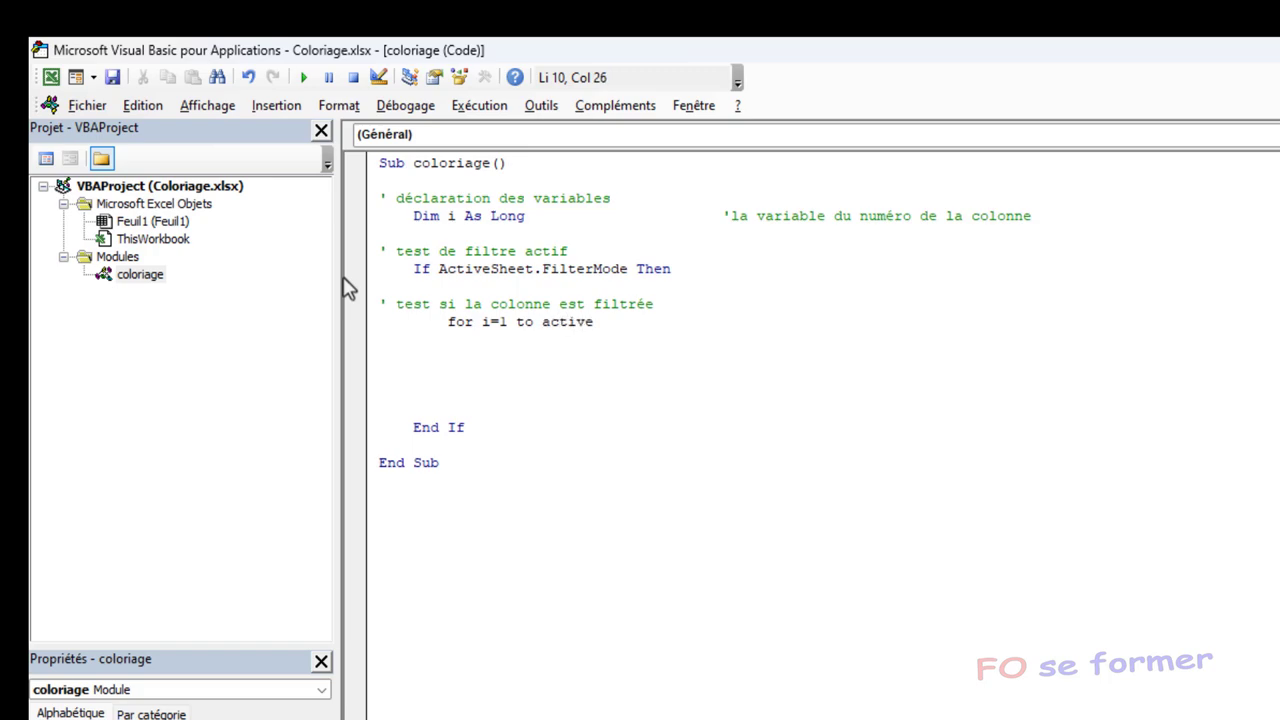
text(sheet)
text(.)
text(autofil)
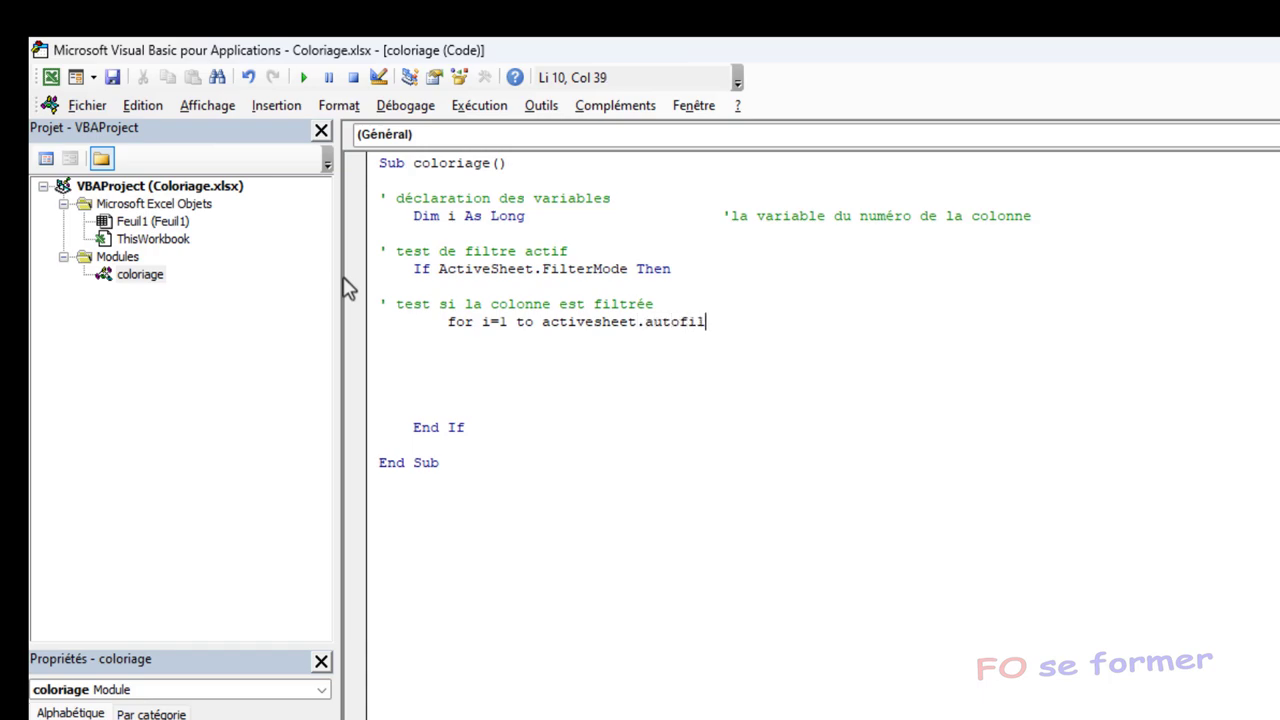
text(ter)
text(.filte)
text(rs.cou)
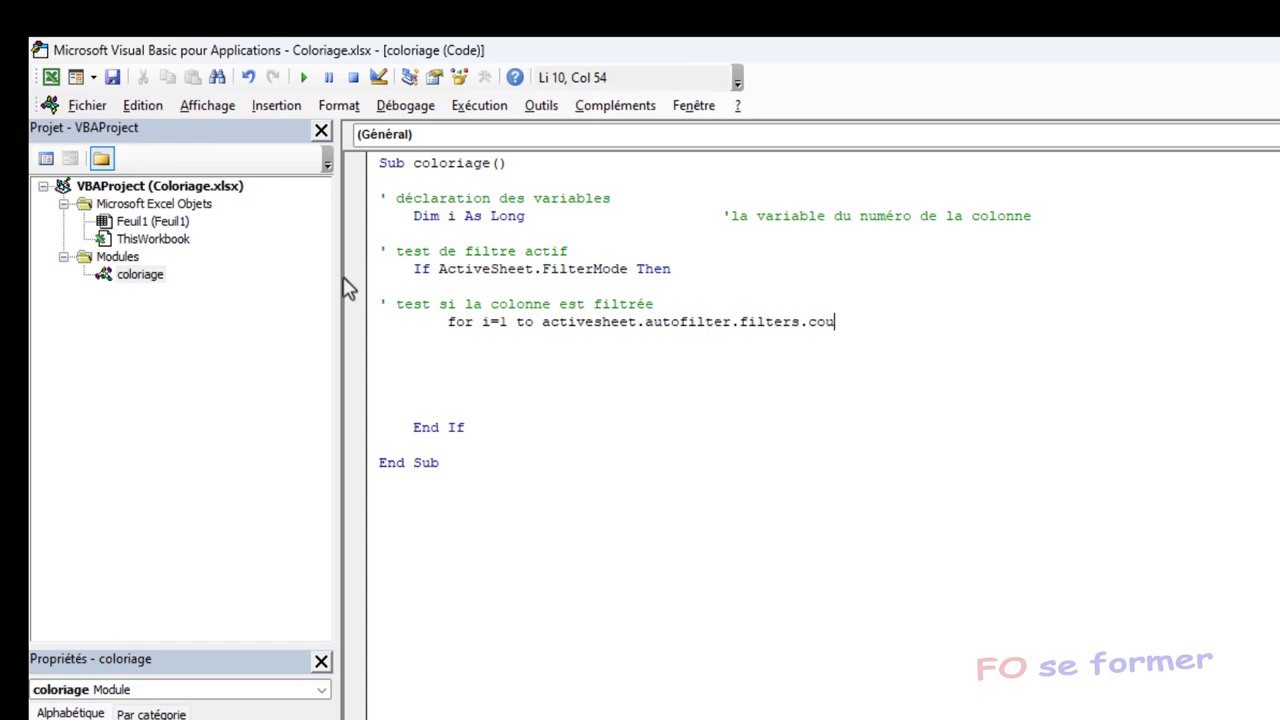
text(nt)
key(Return)
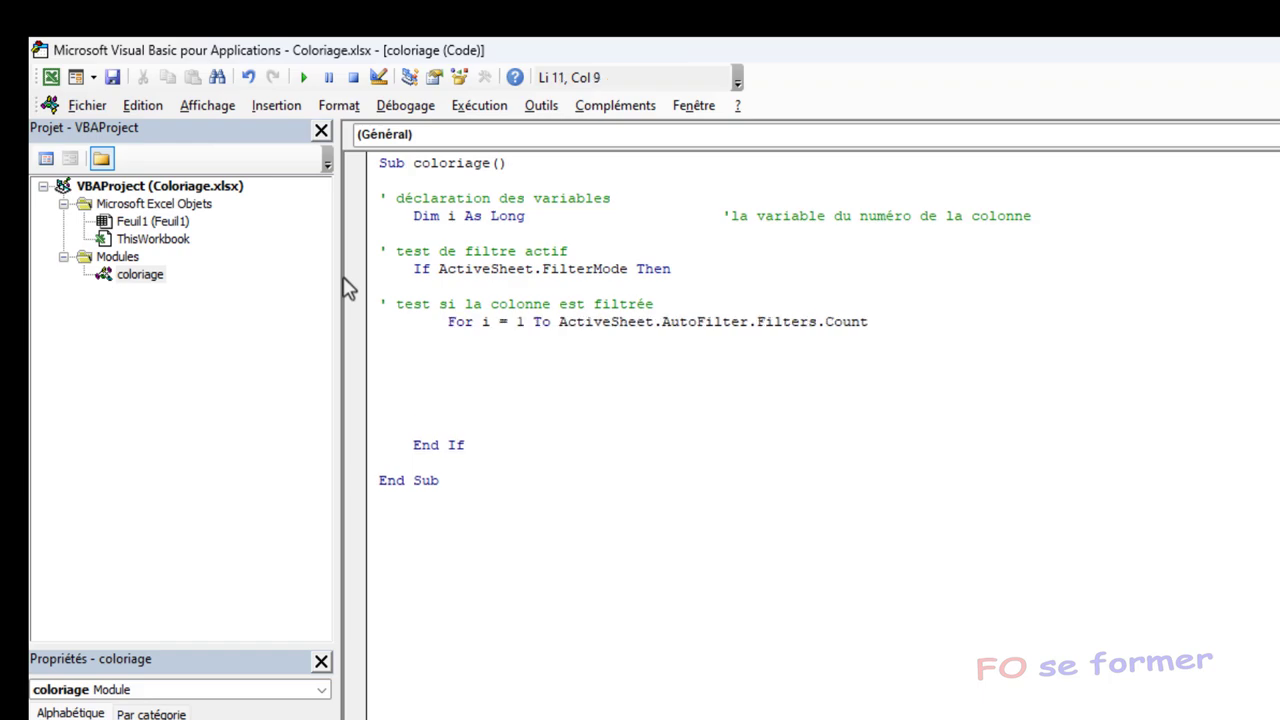
key(Tab)
text(if a)
text(ctivesh)
text(eet)
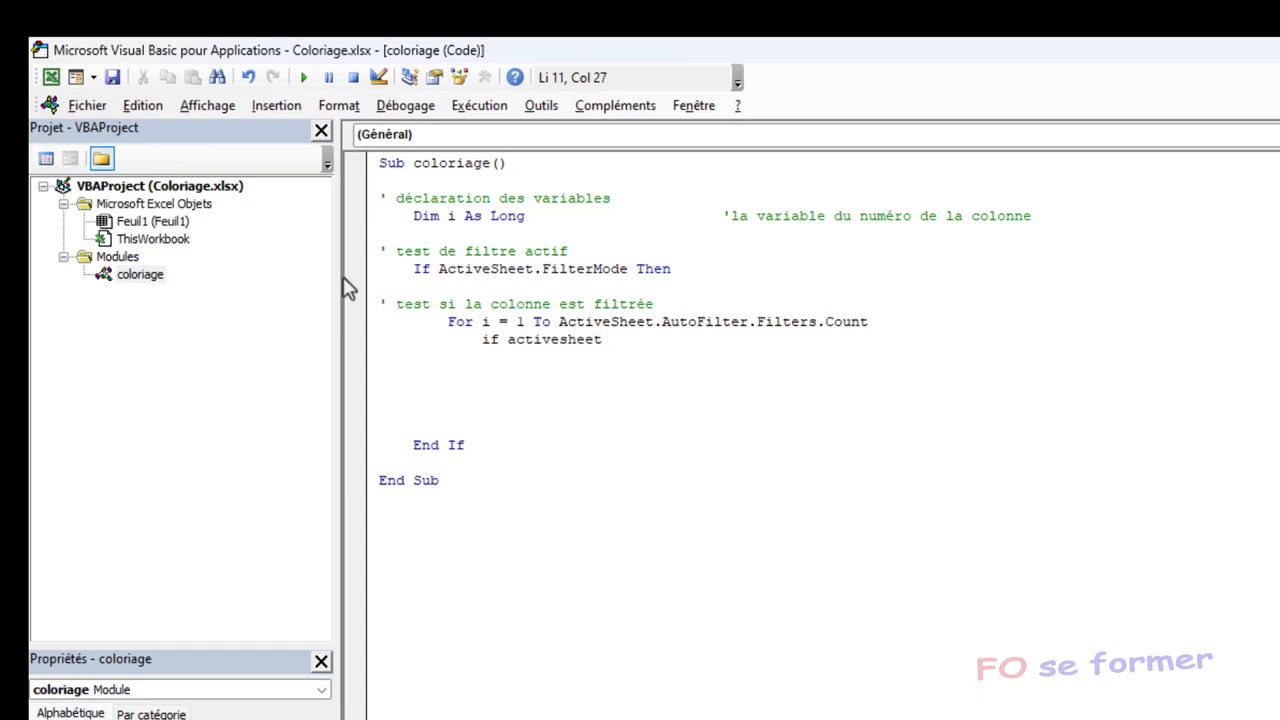
text(.)
text(autofilt)
text(er.)
text(filters)
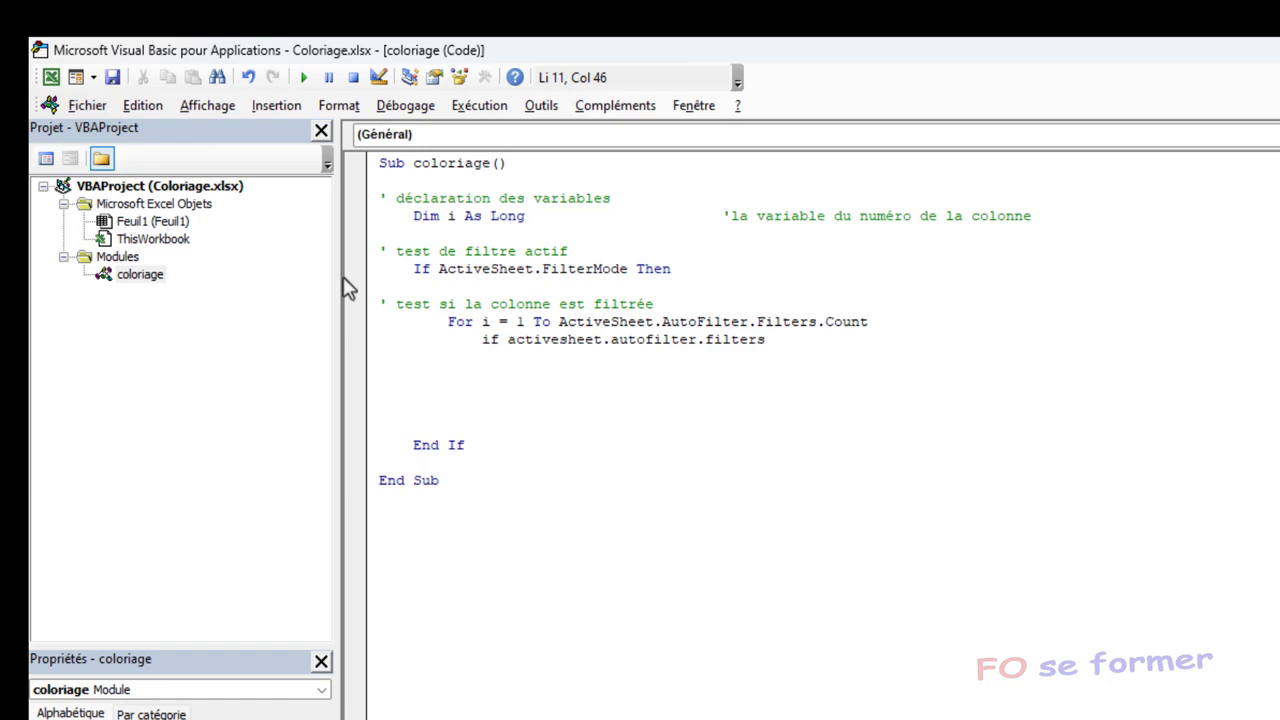
text((i))
text(.on)
text( t)
text(hen)
Step: Add the comment ' colorier la cellule and type cells(1,i).interior.colorindex beneath it
key(Return)
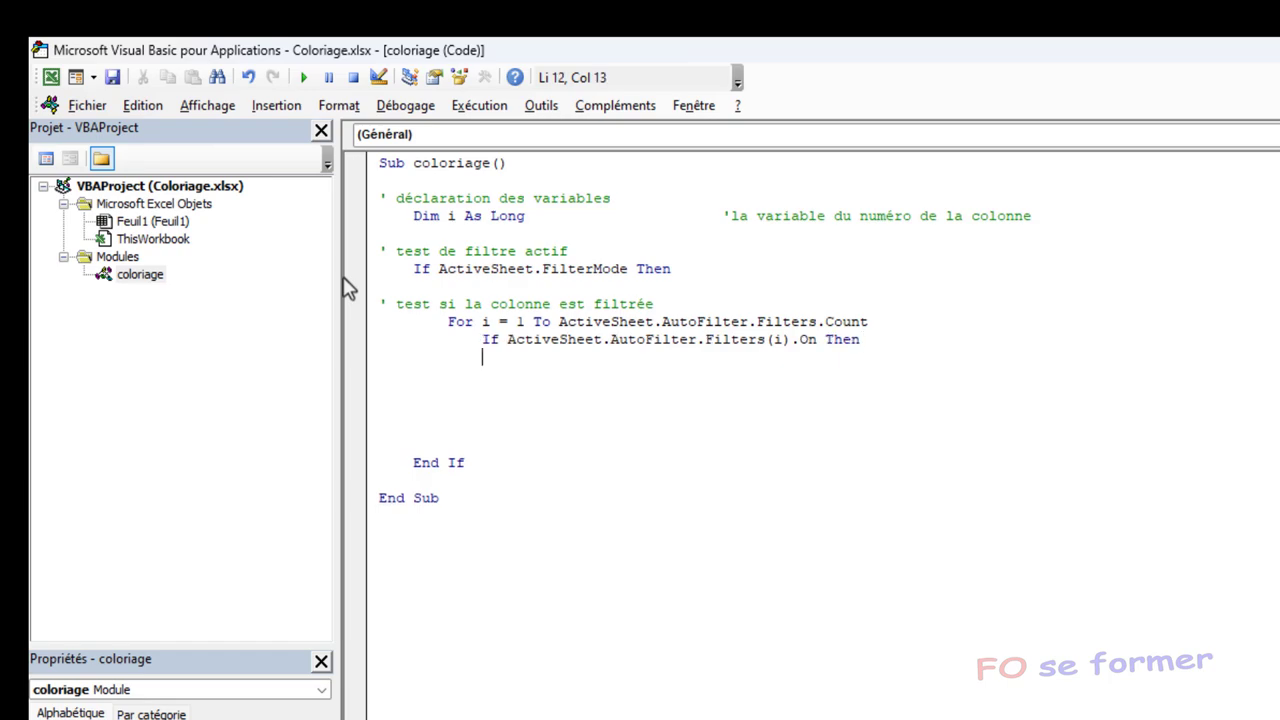
key(BackSpace)
key(BackSpace)
key(BackSpace)
key(Return)
text(' )
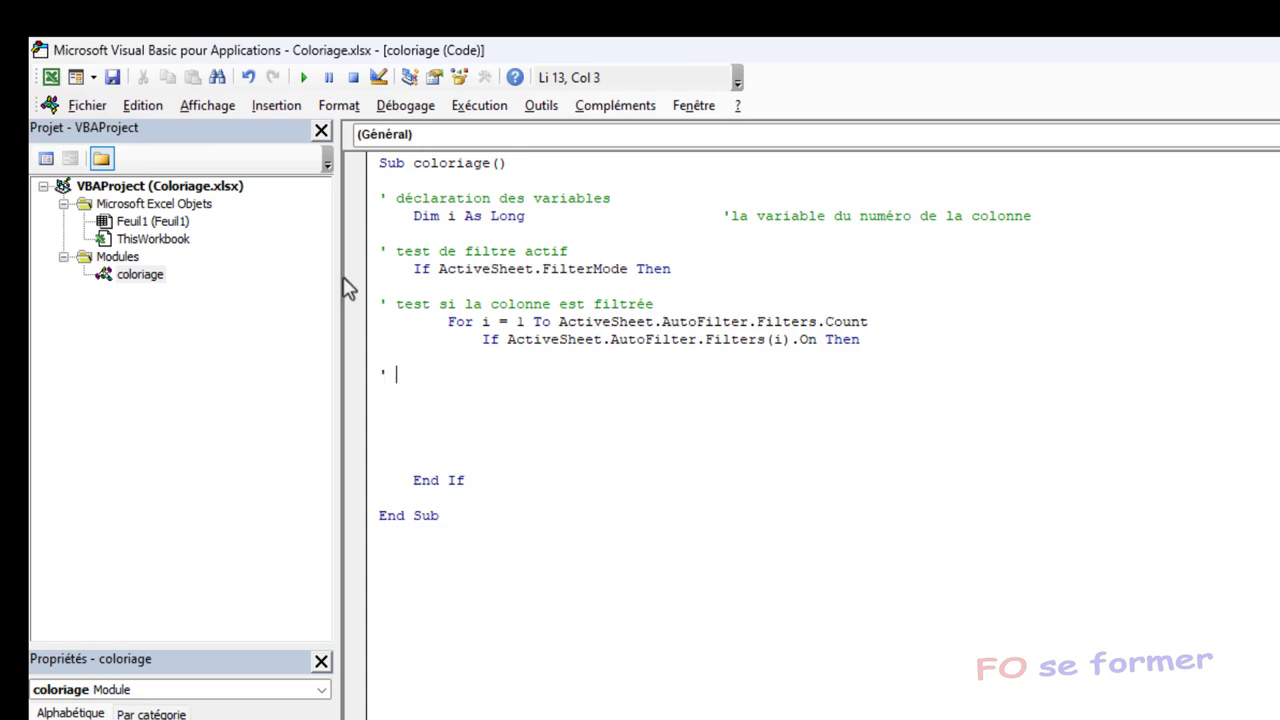
text(colorier)
text( la cellu)
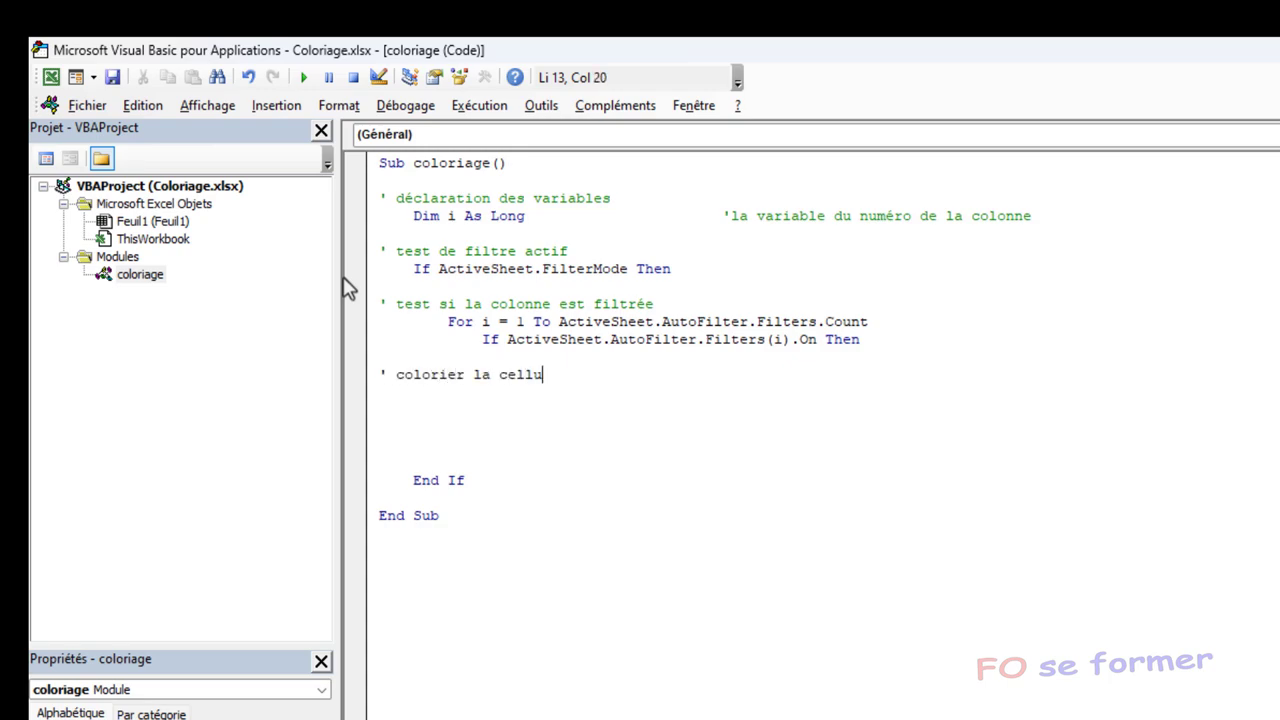
text(le)
key(Return)
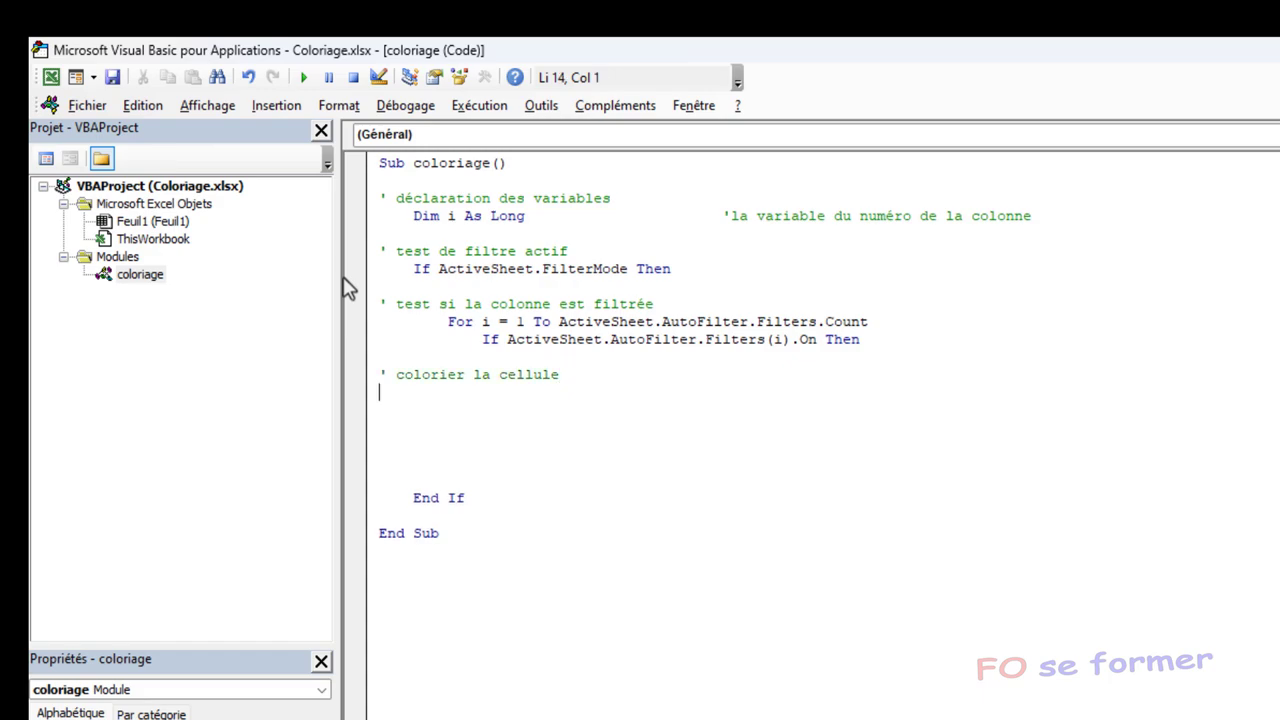
key(Tab)
key(Tab)
key(Tab)
key(Tab)
text(cell)
text(s(1)
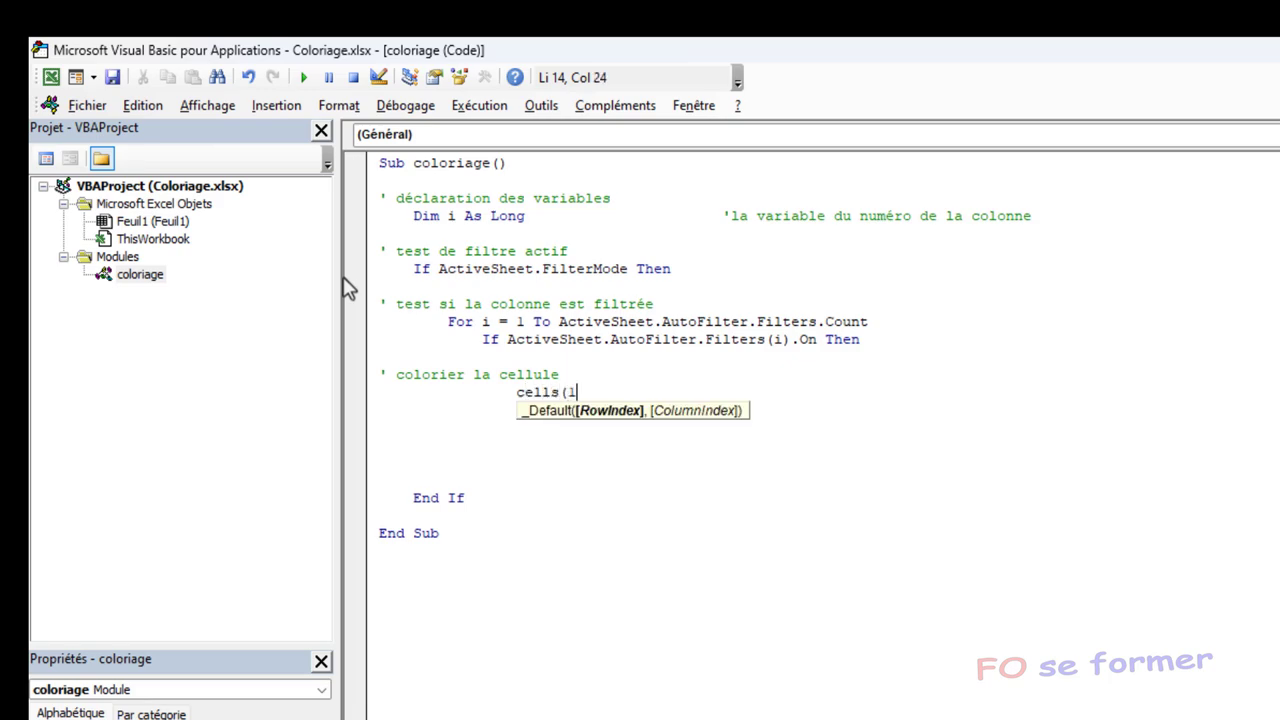
text(,)
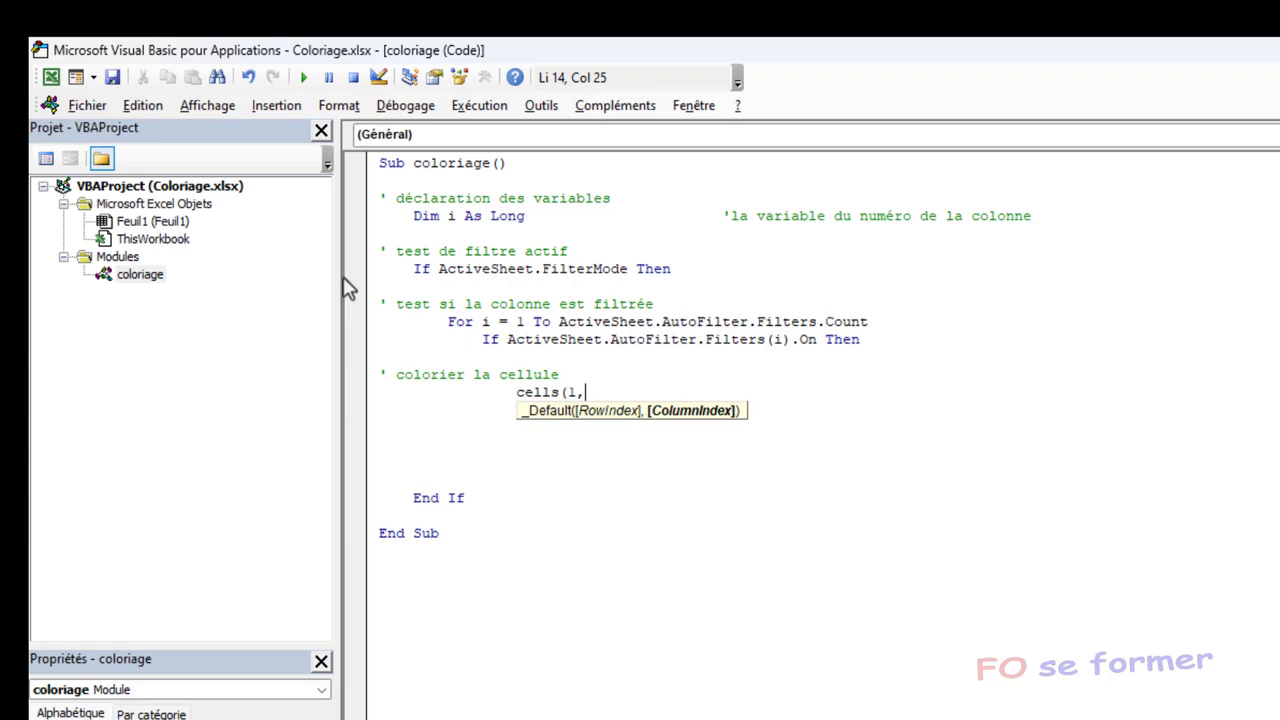
text(i)
text())
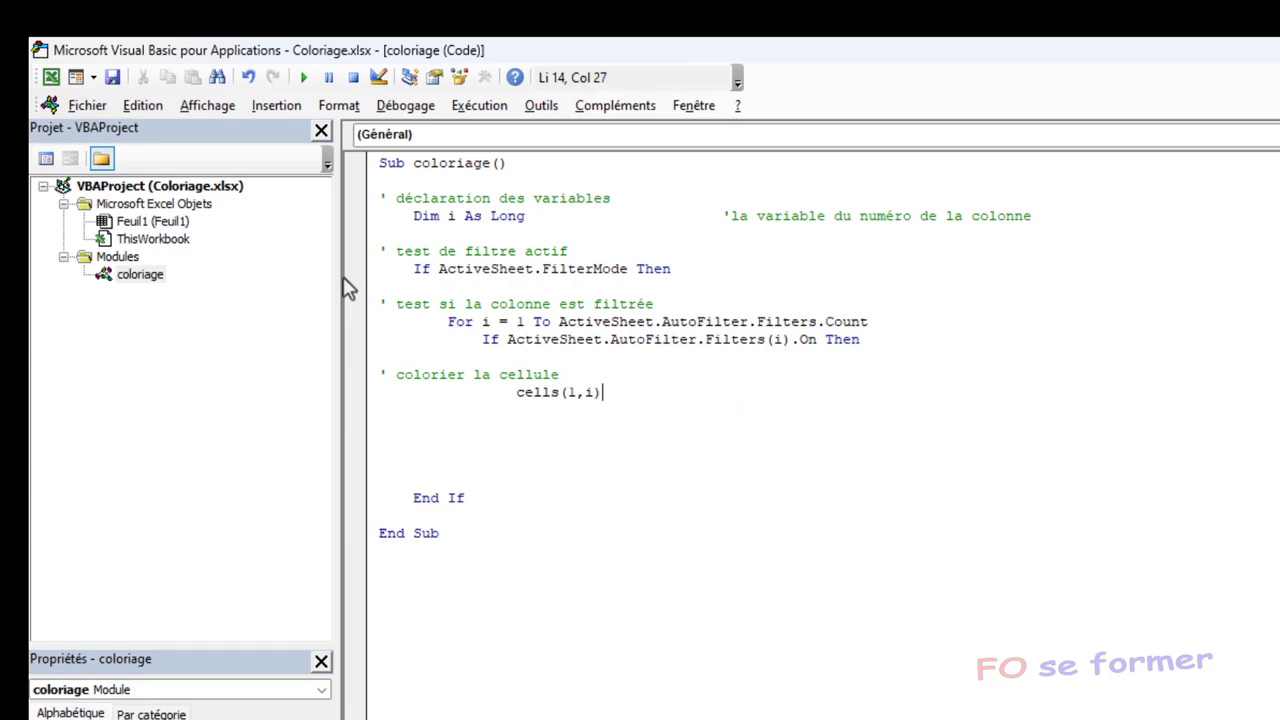
text(.)
text(inter)
text(ior.)
text(color)
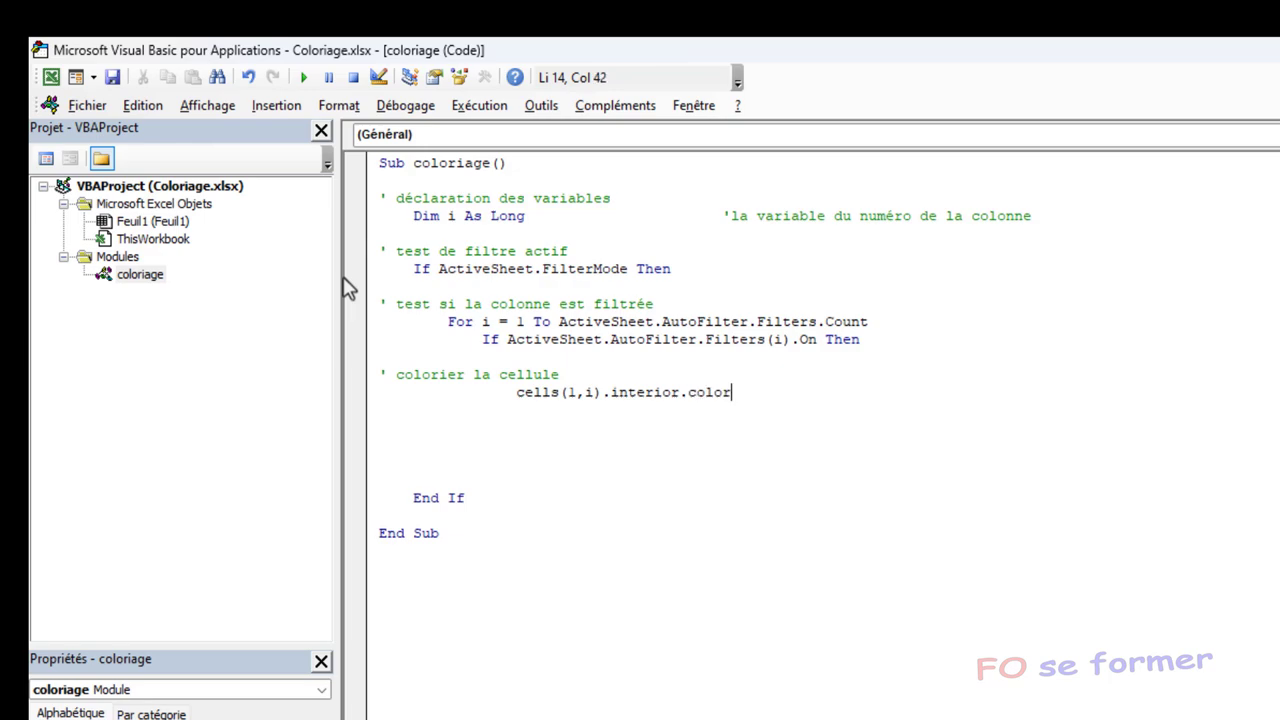
text(in)
text(dex)
Step: Finish the Interior.ColorIndex = 3 line, add Font.ColorIndex = 2 and Font.Bold = True, and begin End If
text(= )
text(3)
key(Return)
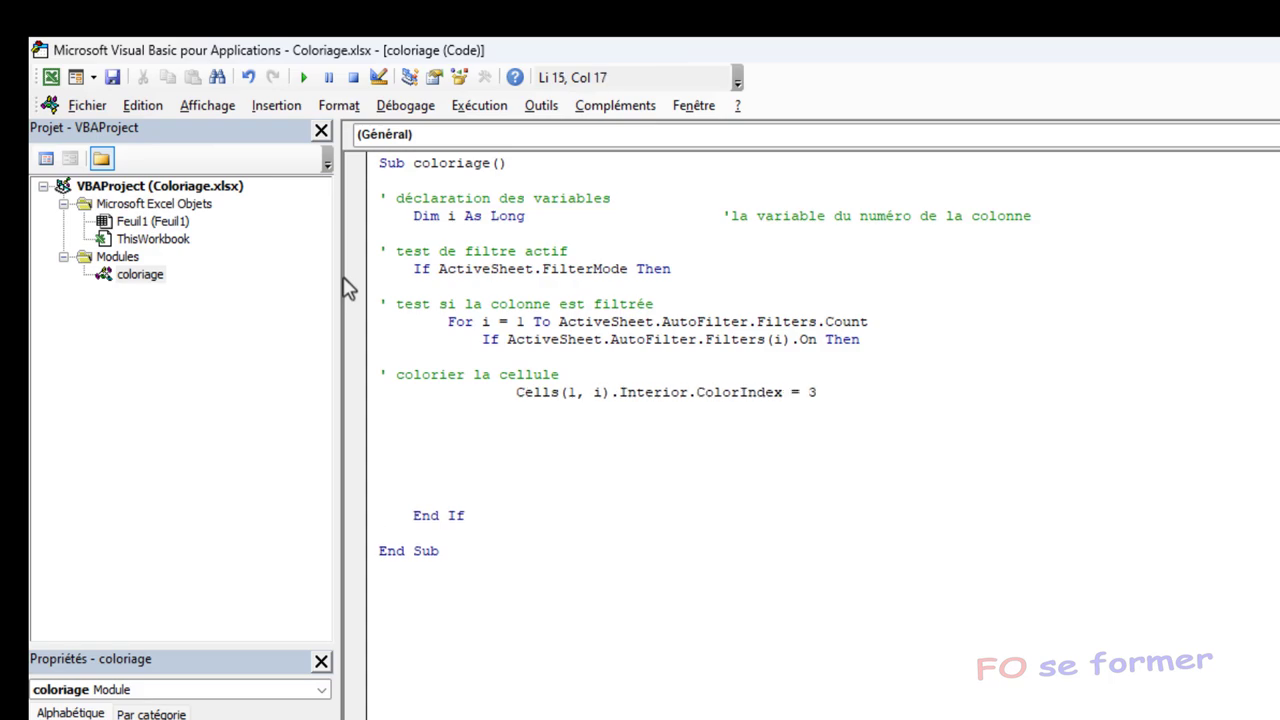
text(cell)
text(s()
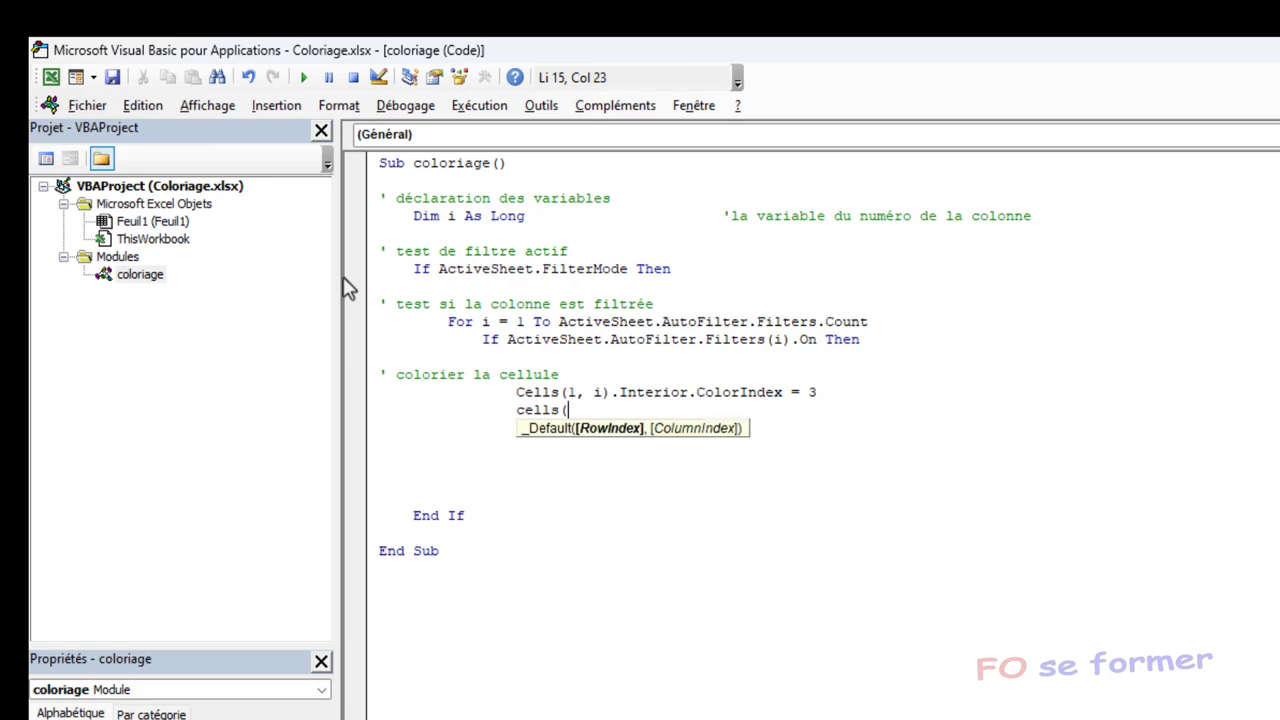
text(1,i)
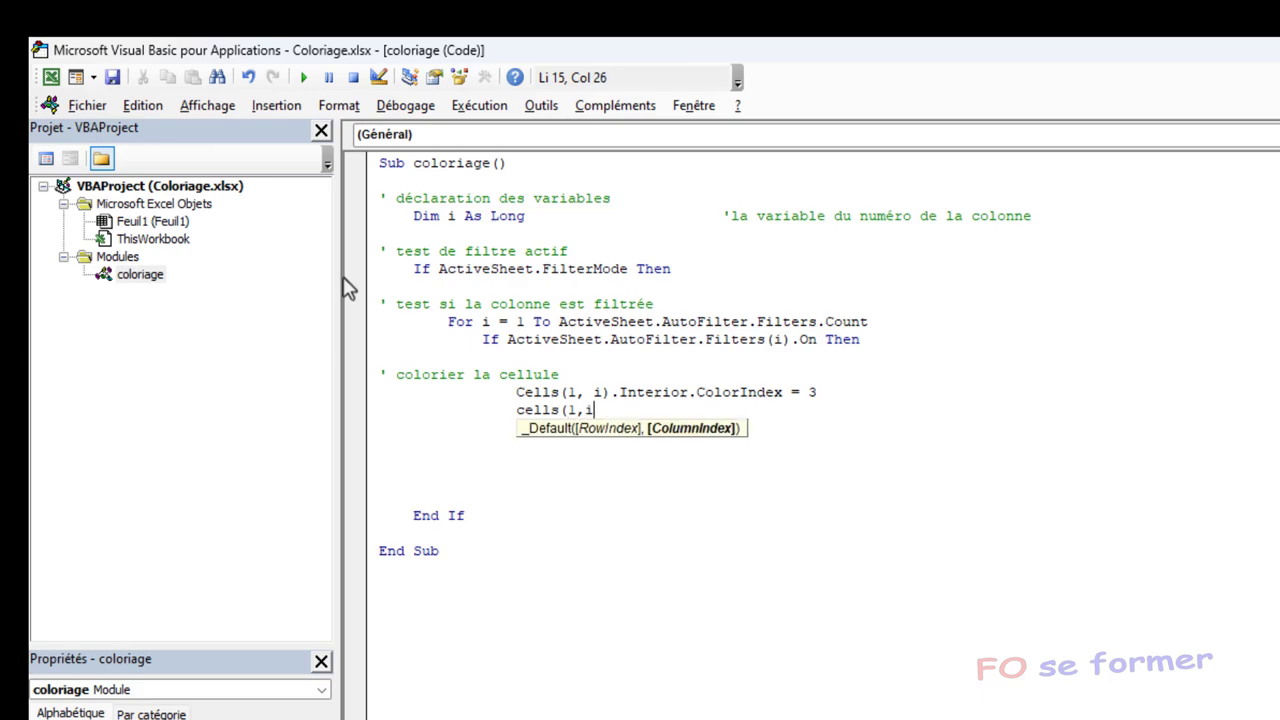
text())
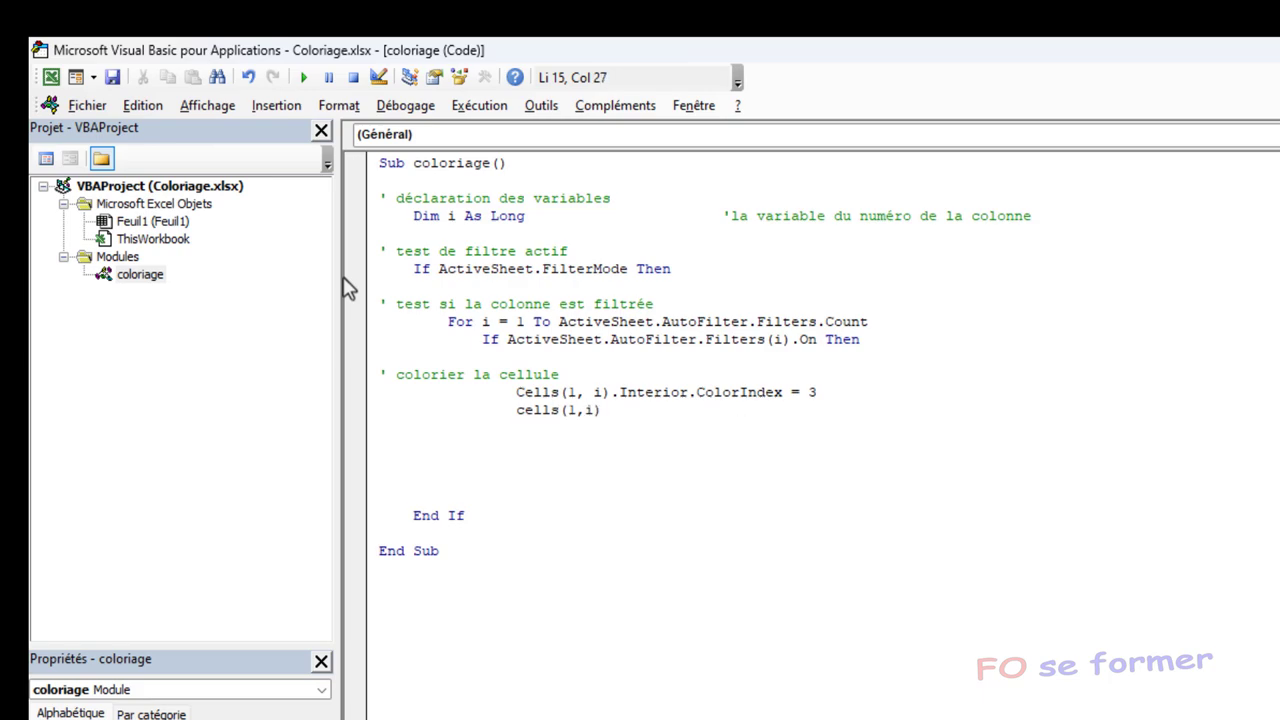
text(.)
text(fo)
text(nt)
text(.colo)
text(rindex)
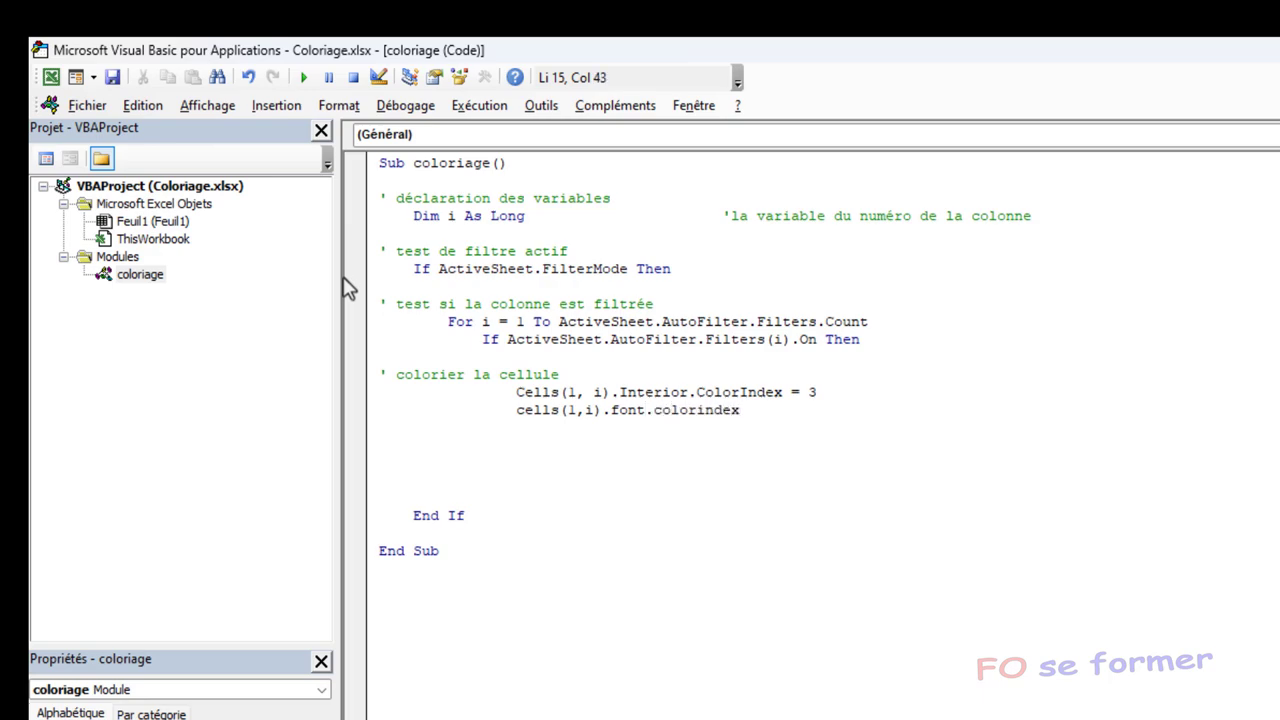
text(=2)
key(Return)
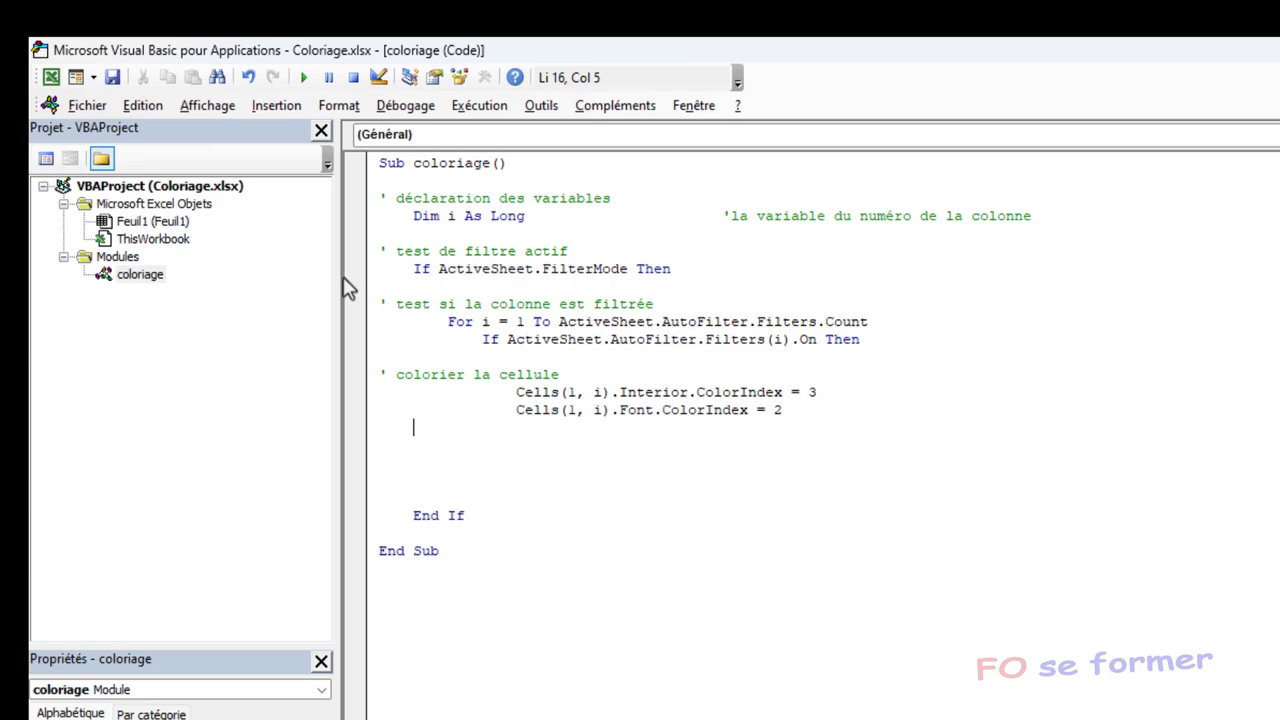
key(Tab)
key(Tab)
key(Tab)
text(cells)
text((1)
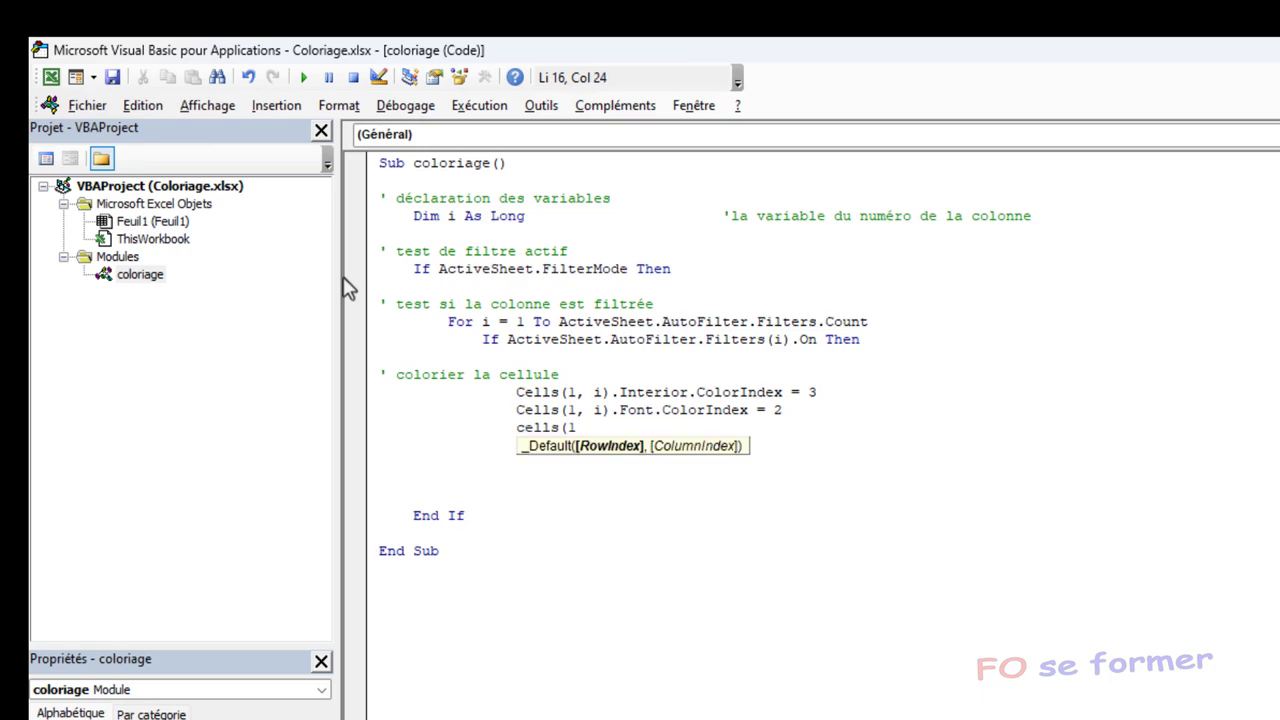
text(,i))
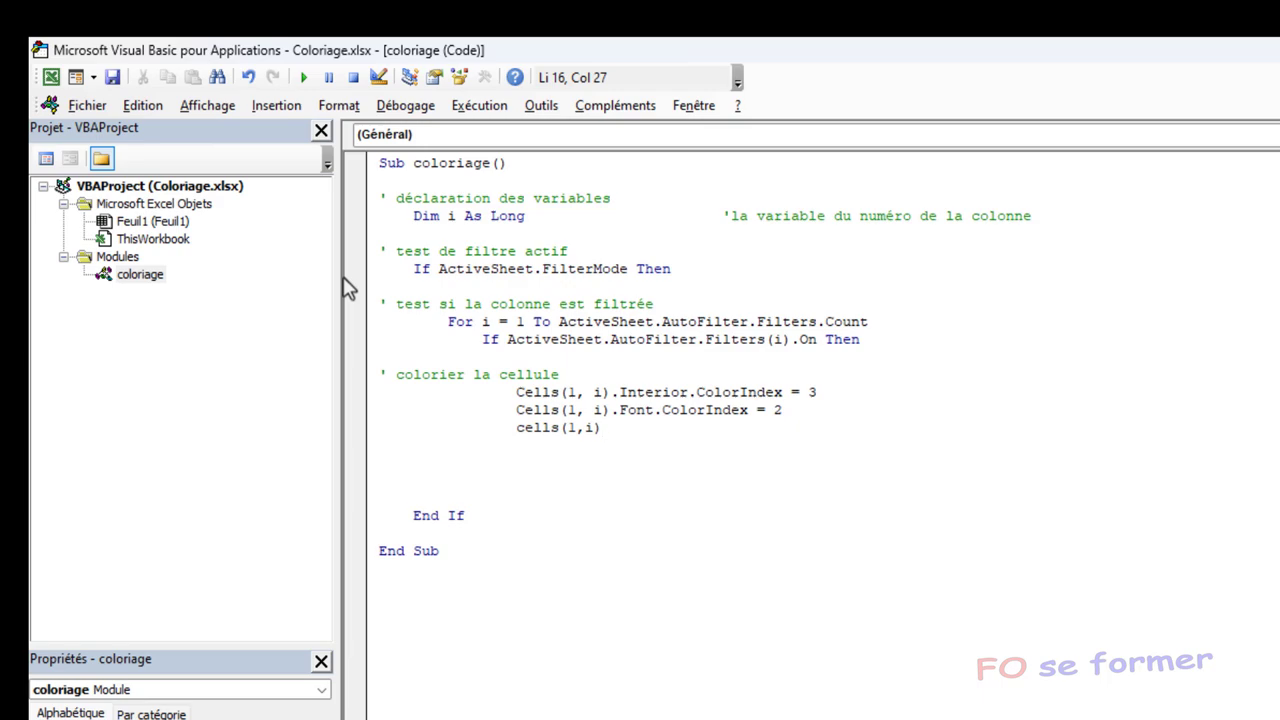
text(.font)
text(.bo)
text(ld)
text(=true)
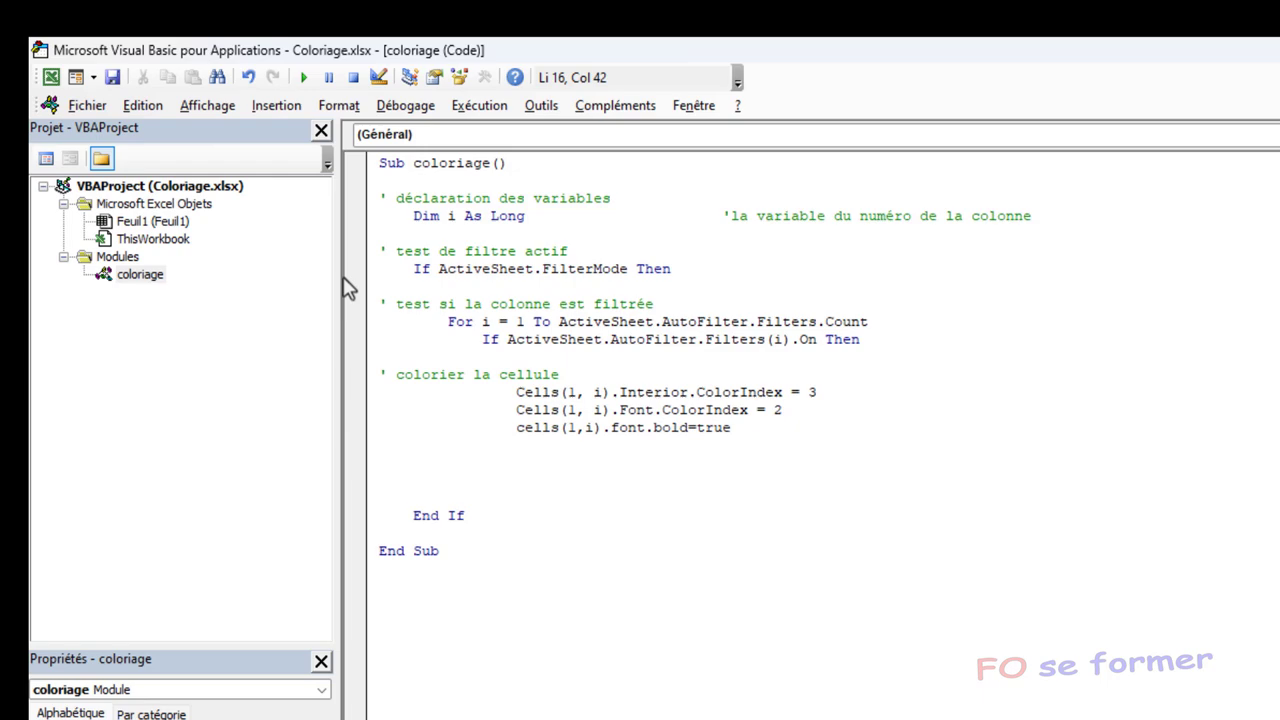
key(Return)
key(BackSpace)
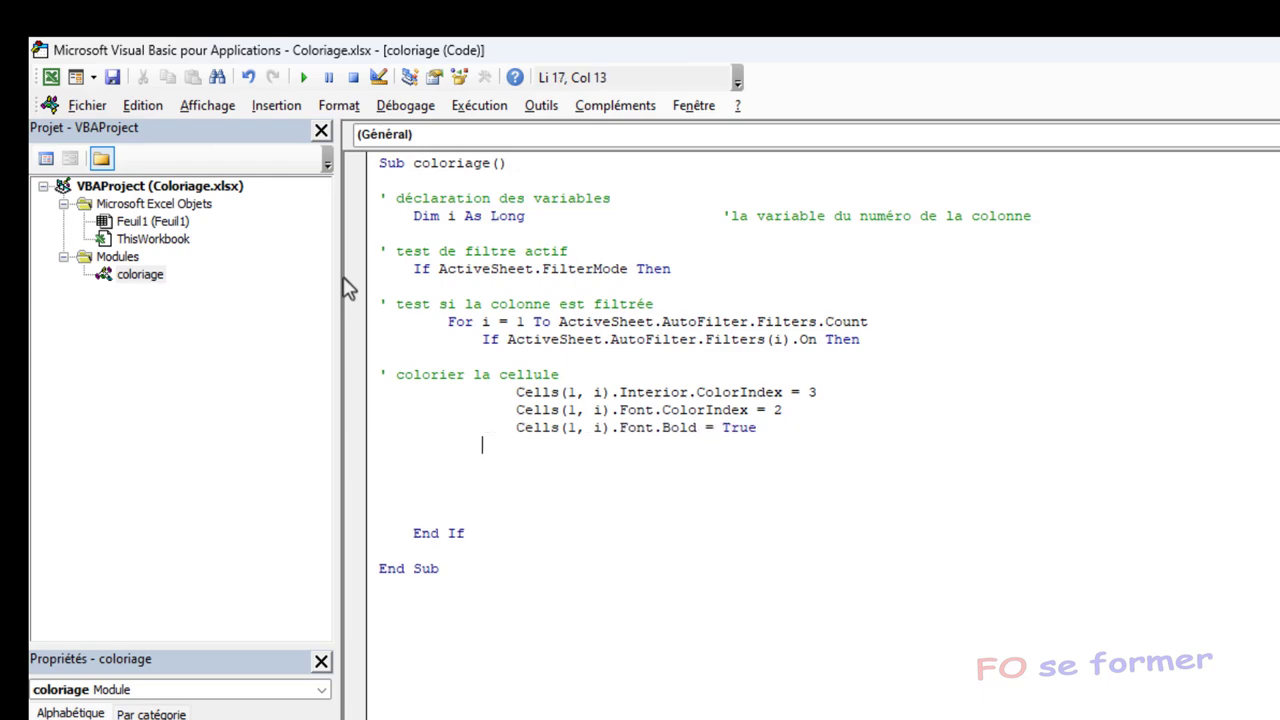
text(end)
text( if)
Step: Insert a blank line above the inner End If and indent the line below it for the loop's close
key(Left)
key(Left)
key(Left)
key(Left)
key(Left)
key(Left)
key(Return)
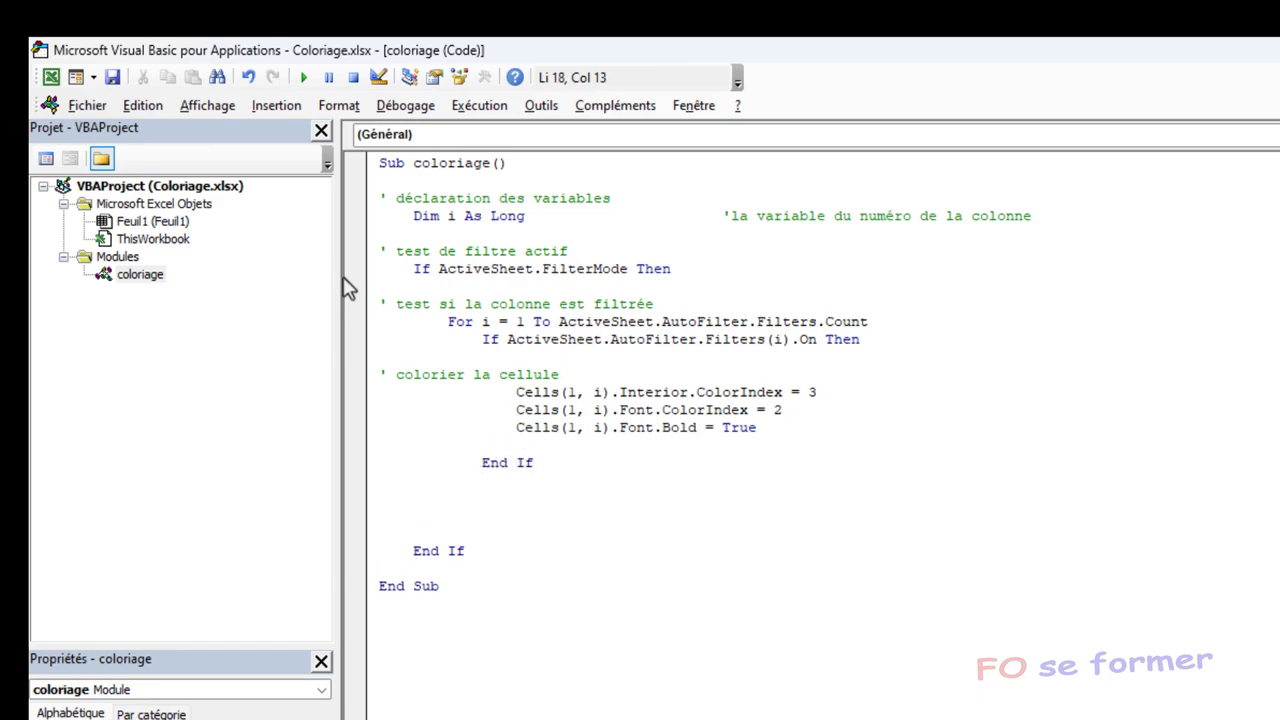
key(Down)
key(Down)
key(BackSpace)
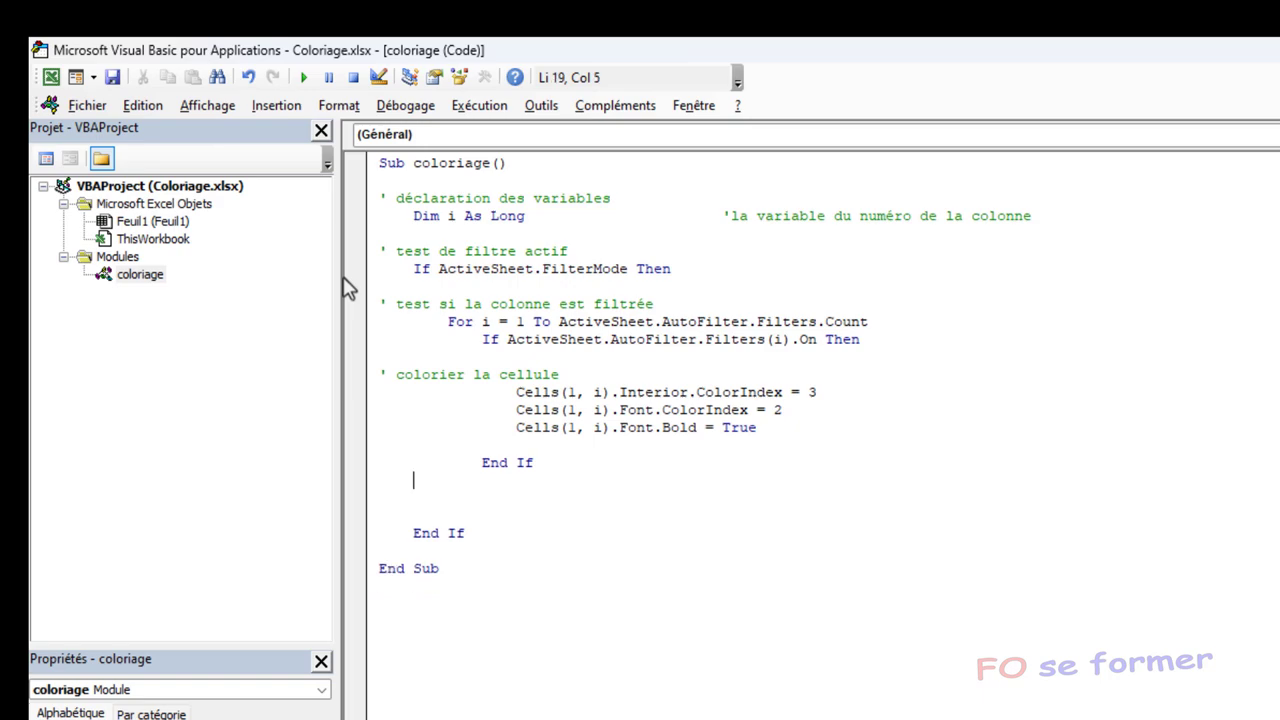
key(Tab)
Step: Add Next i below the inner End If, with a blank line before it and no leftover line after
text(n)
text(ext i)
key(Left)
key(Left)
key(Left)
key(Left)
key(Left)
key(Left)
key(Return)
key(Down)
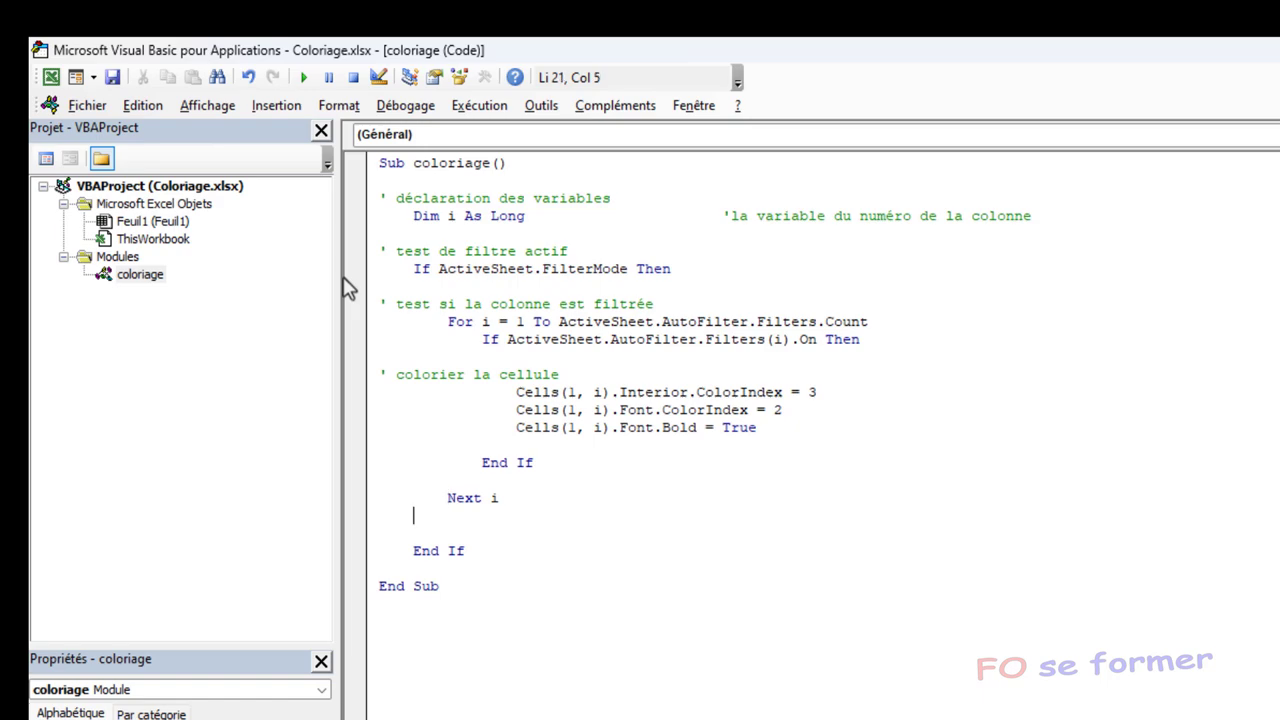
key(BackSpace)
key(BackSpace)
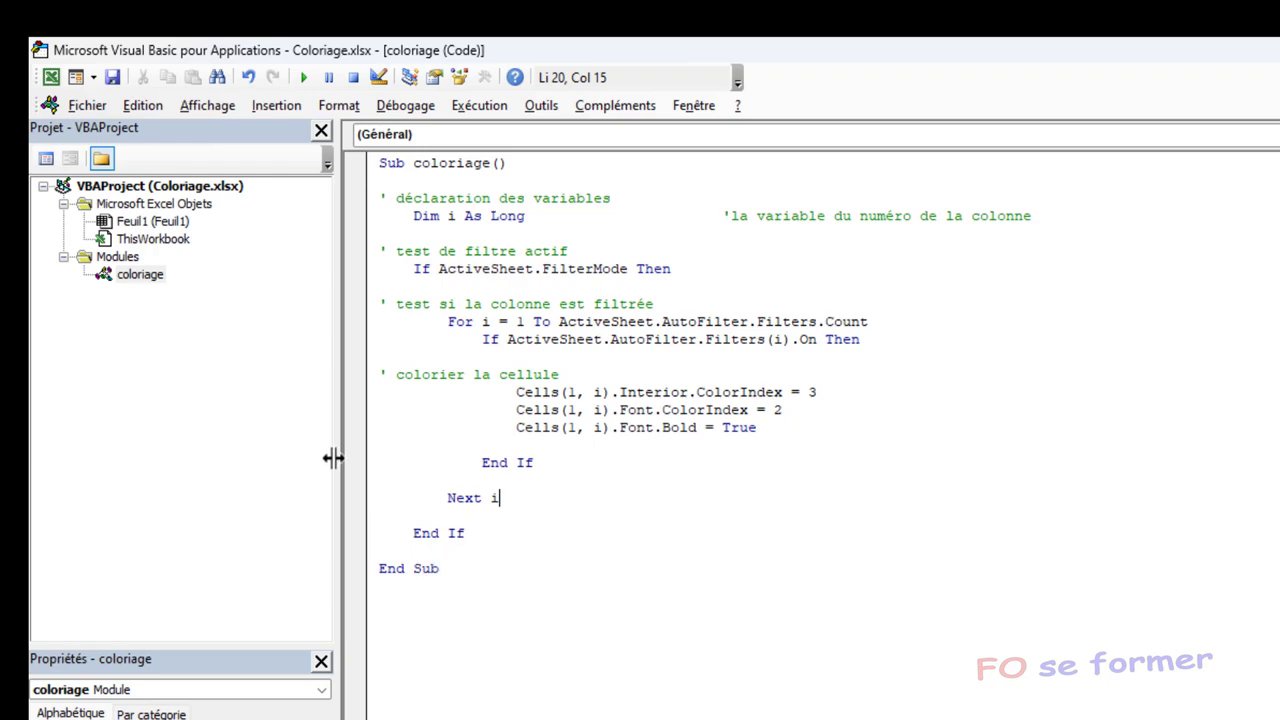
Step: Toggle breakpoints on the FilterMode test, For, Filters(i).On test, inner End If, Next i and outer End If lines
click(354, 269)
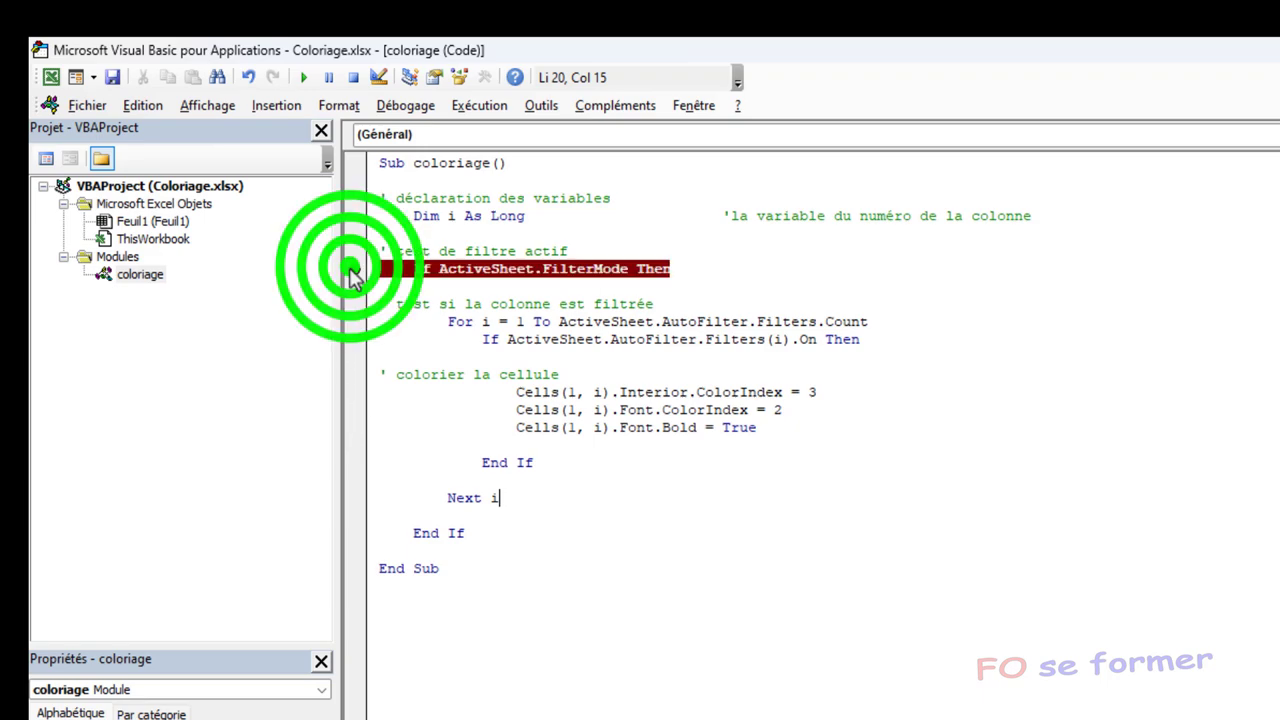
click(354, 321)
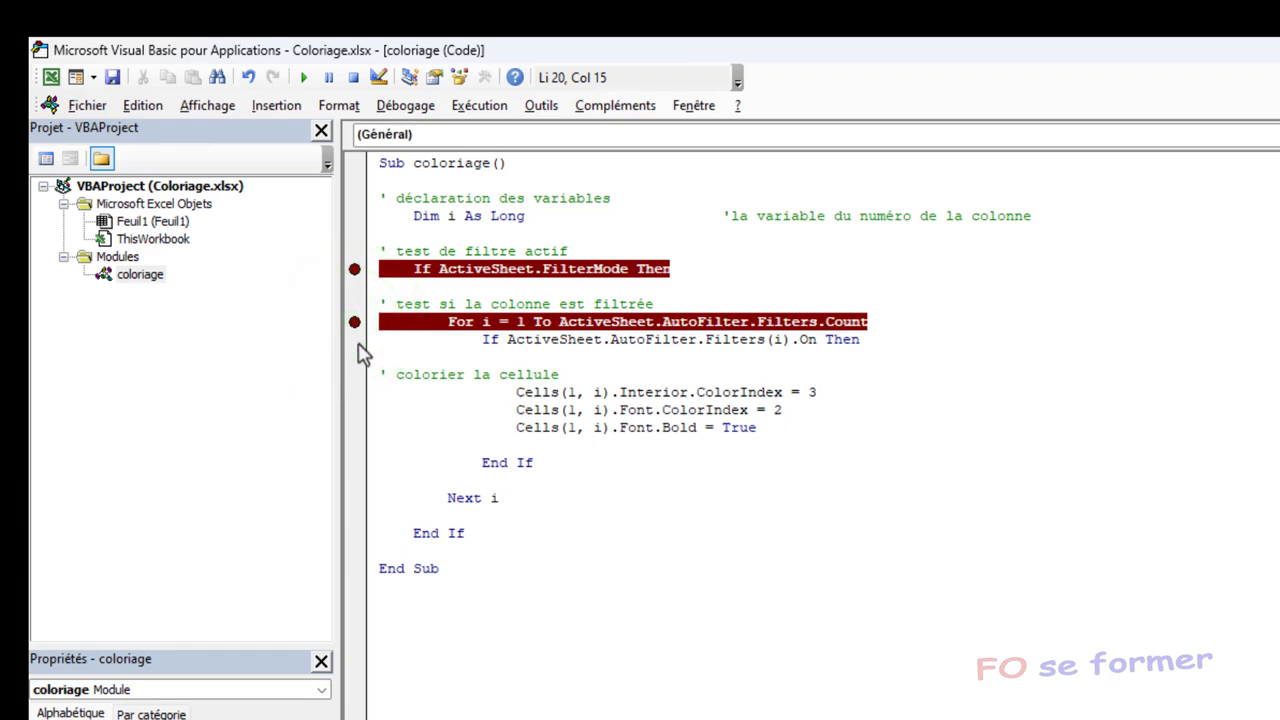
click(354, 339)
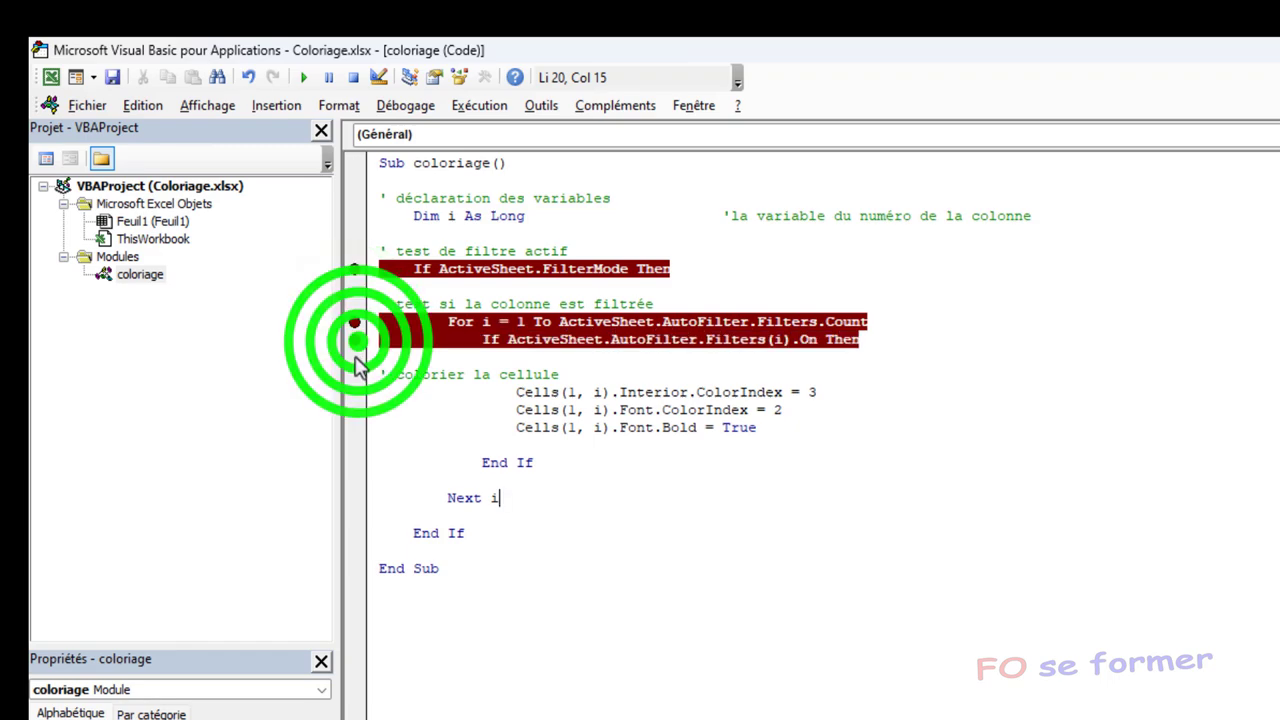
click(355, 462)
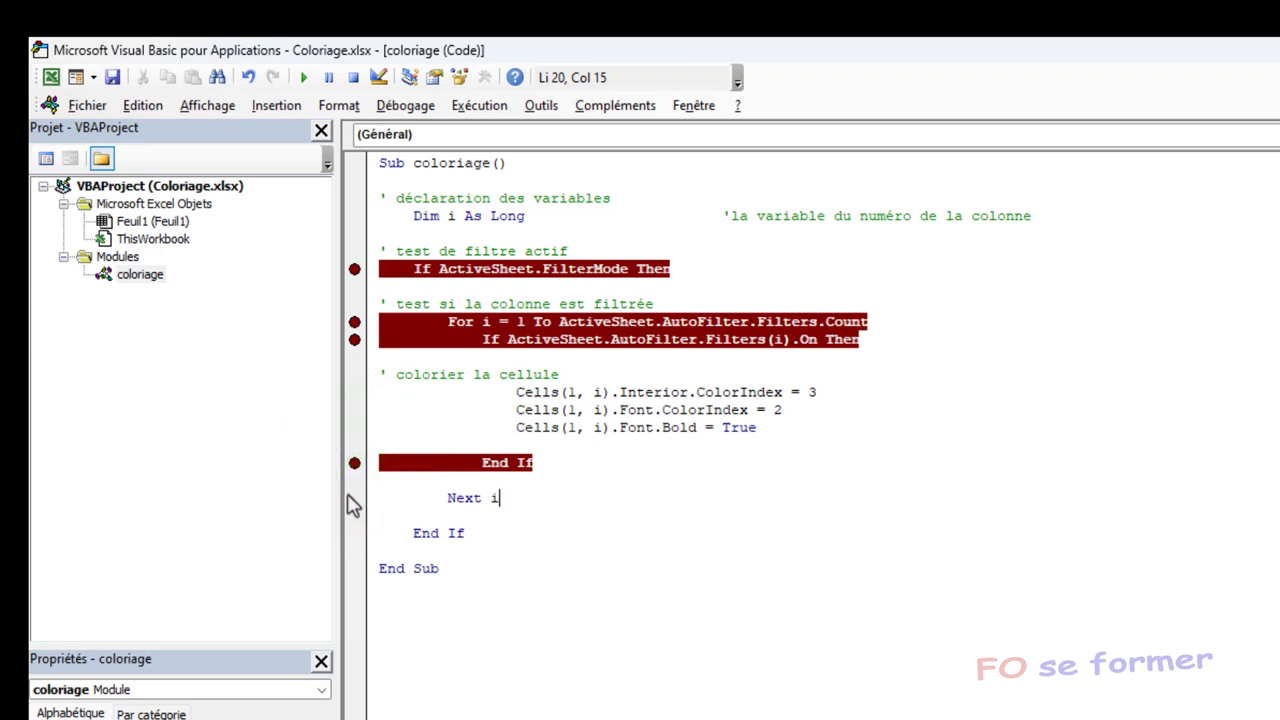
click(357, 490)
click(357, 498)
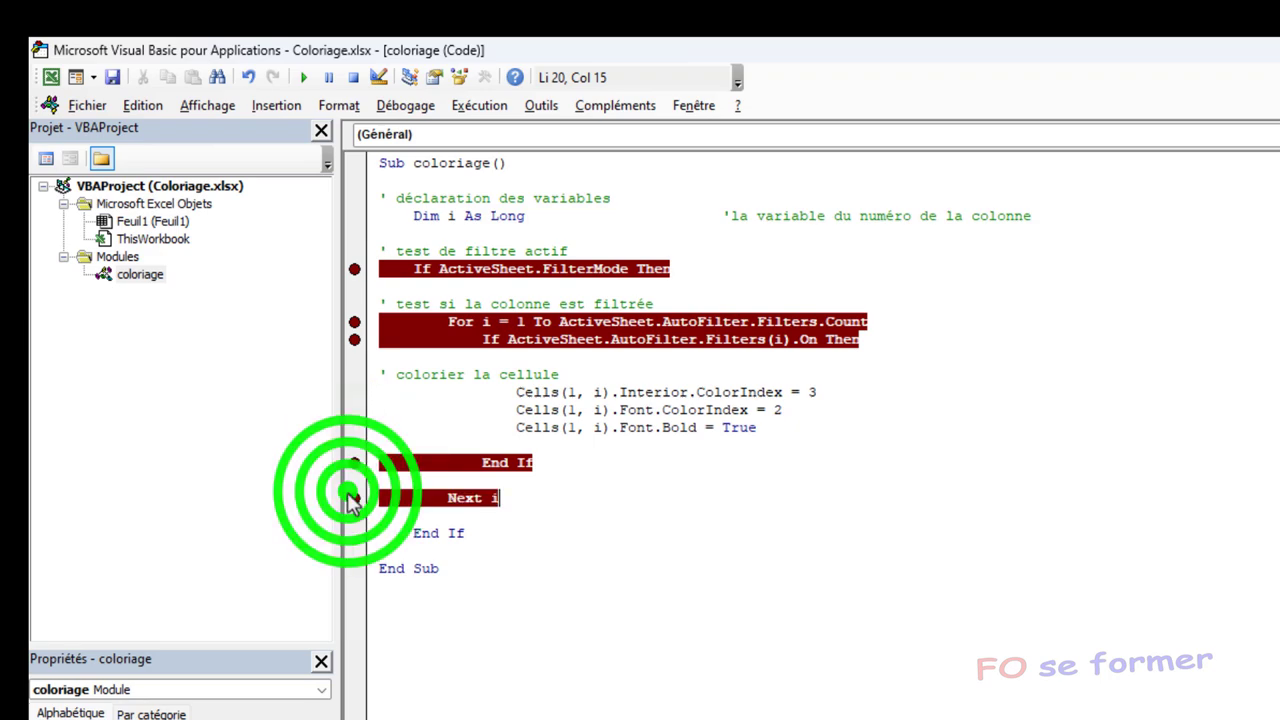
click(358, 533)
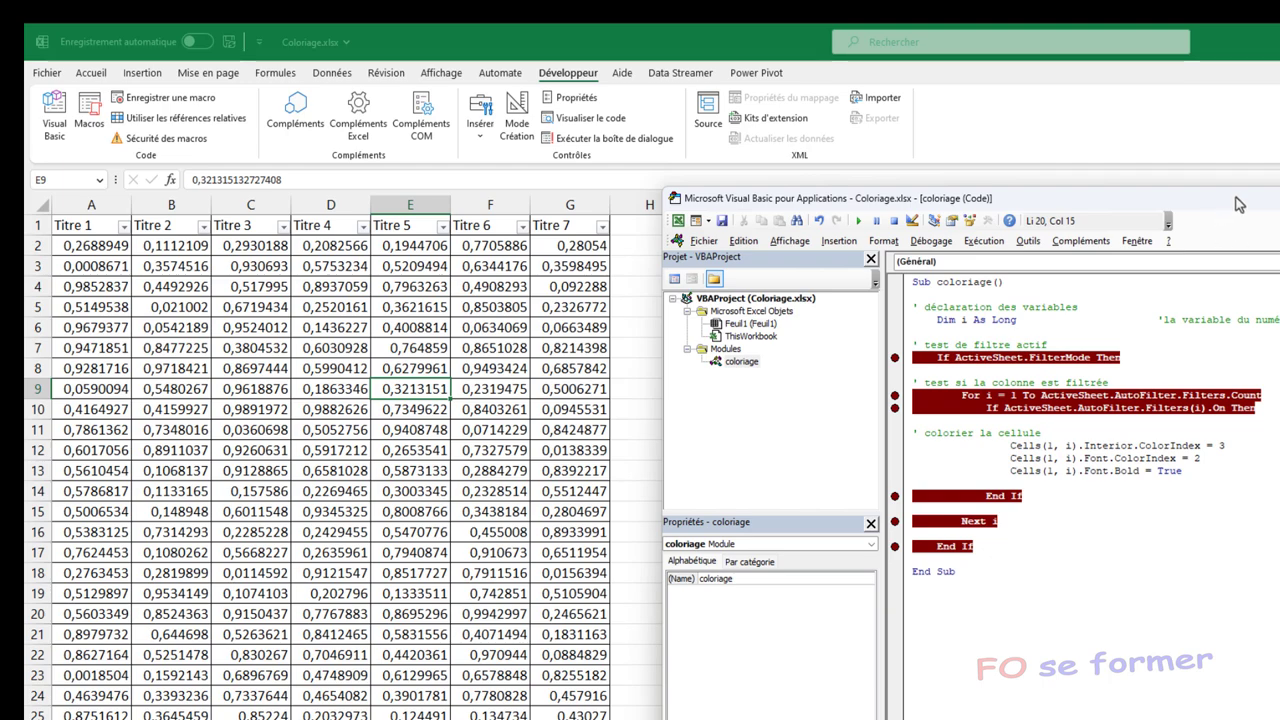
Step: Place the editor beside Excel, then run coloriage unfiltered, continuing past the breakpoints to the end
drag(1237, 204, 1248, 191)
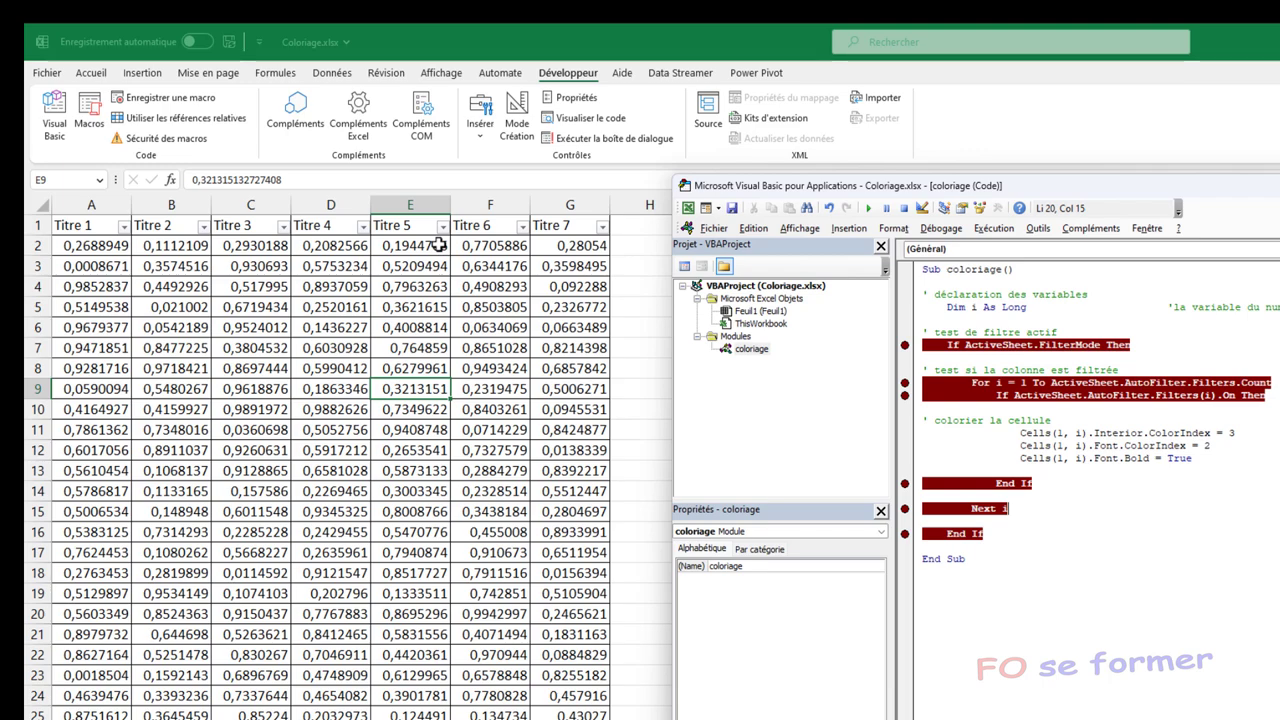
click(867, 210)
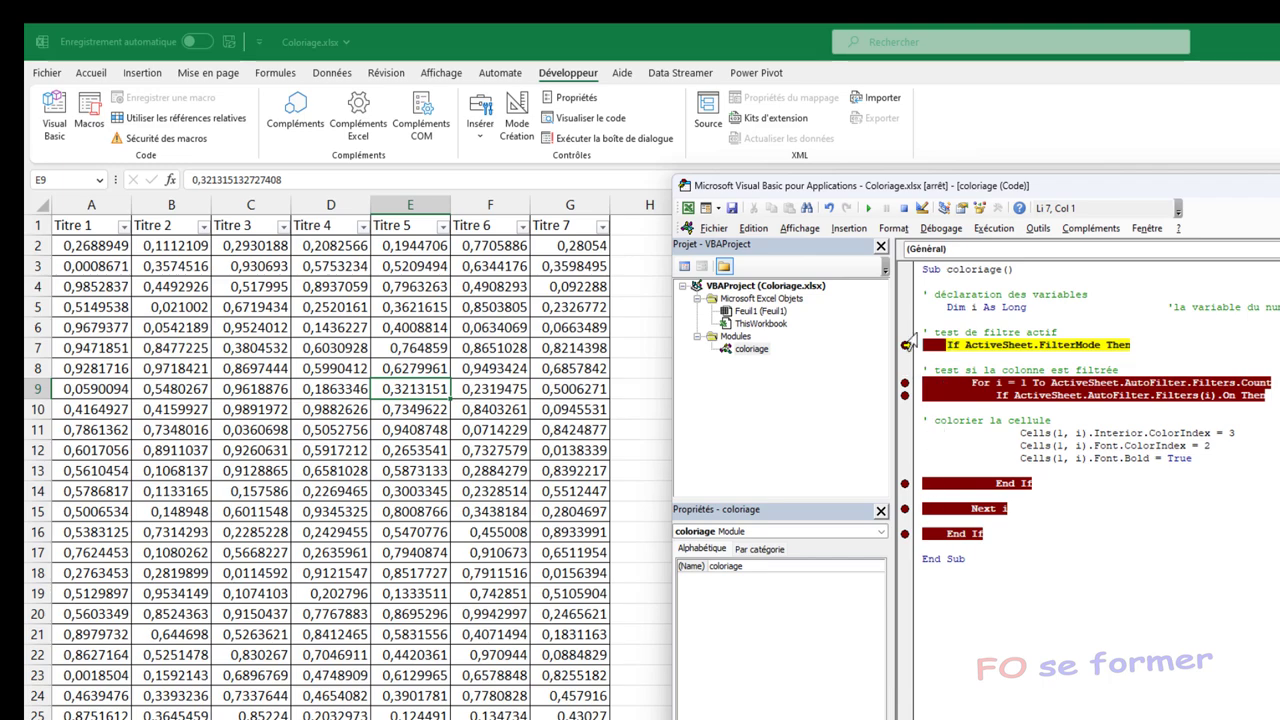
click(868, 210)
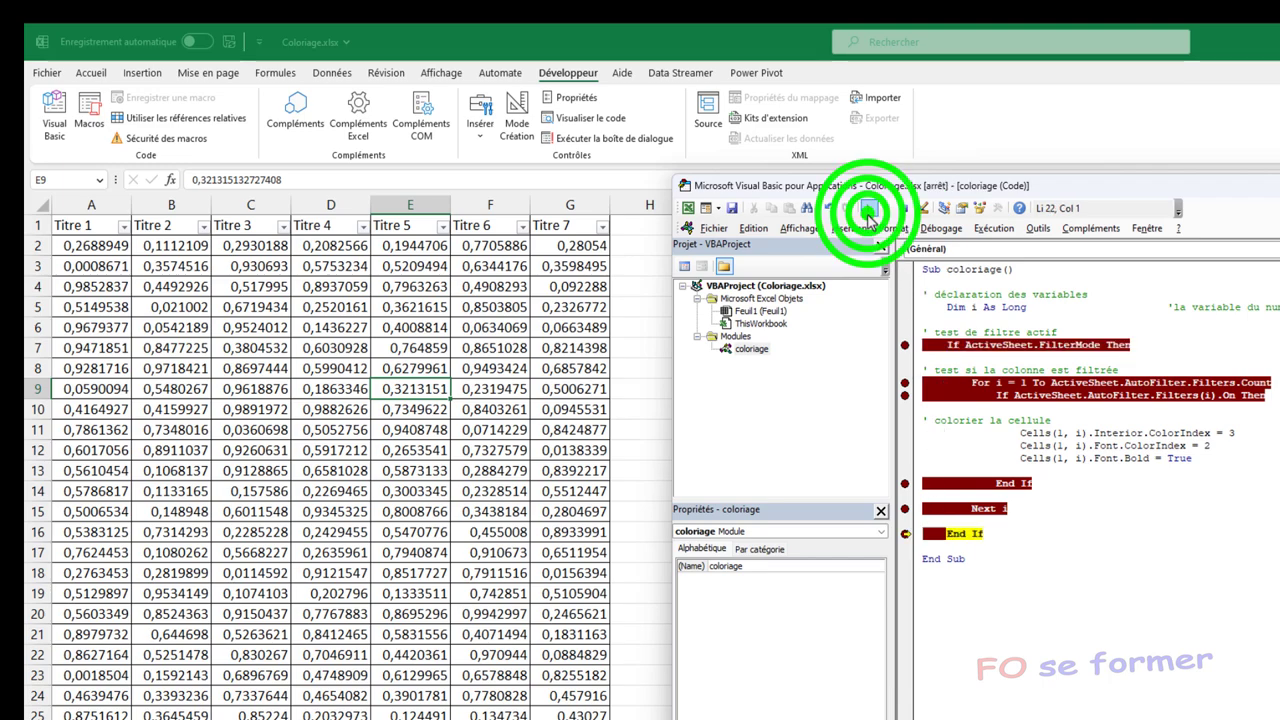
click(868, 212)
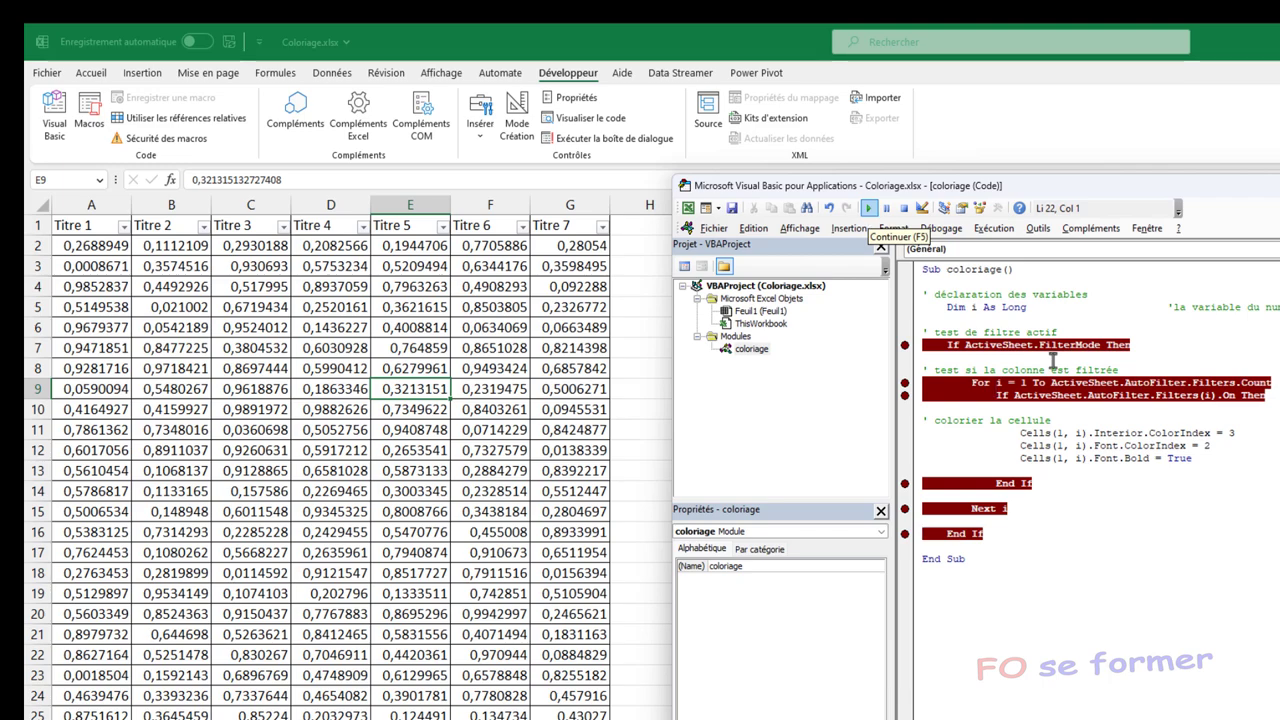
Step: Filter Titre 2 to hide 0,021001971, 0,108026188 and 0,148948045
click(203, 227)
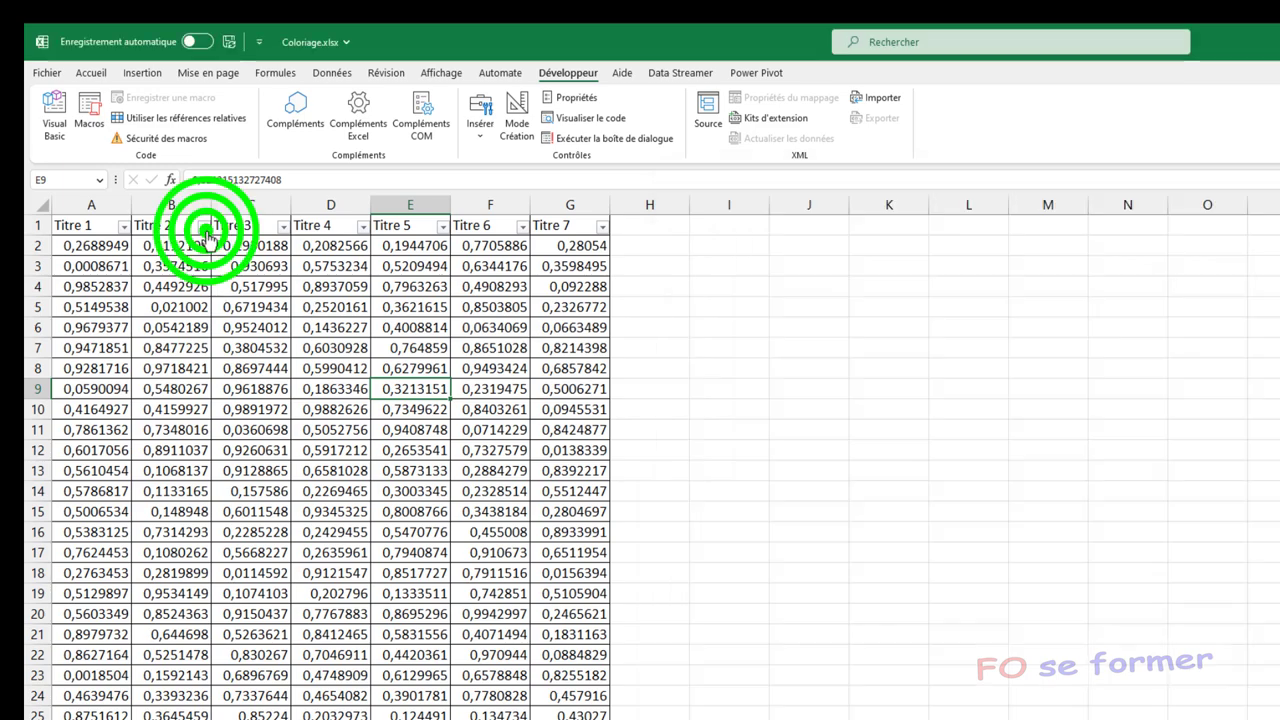
click(100, 427)
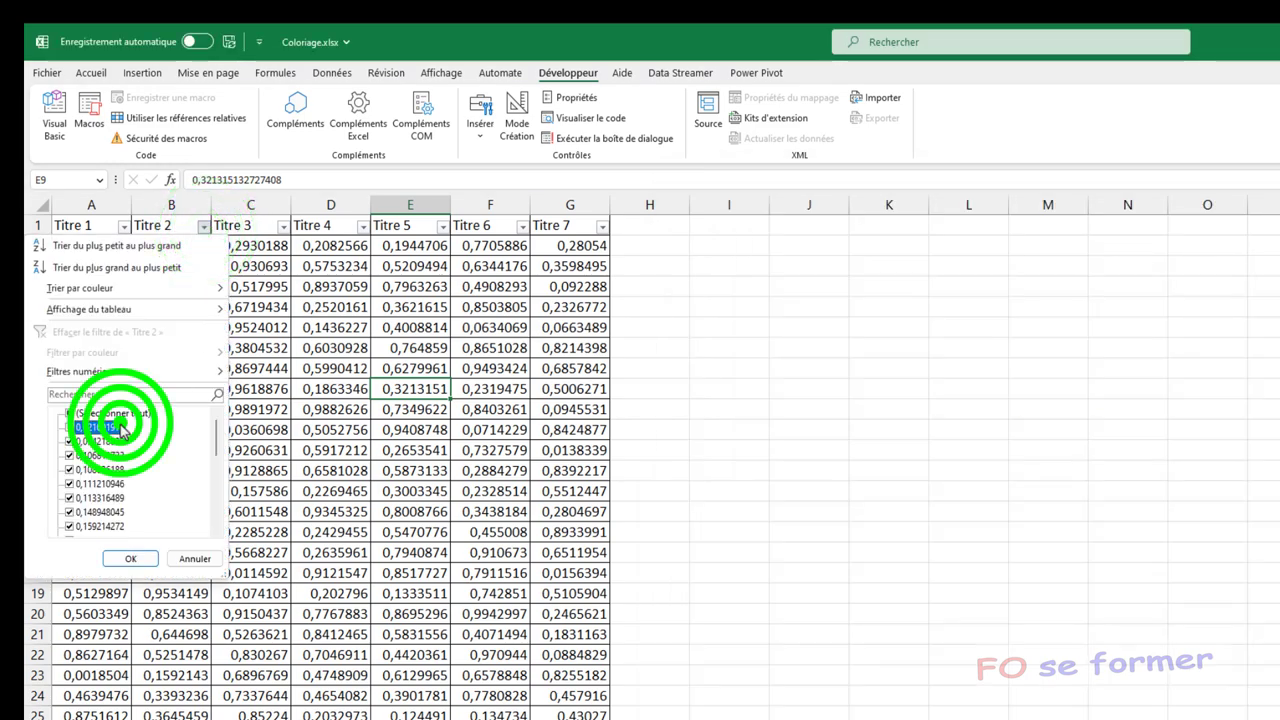
click(100, 469)
click(100, 511)
click(117, 562)
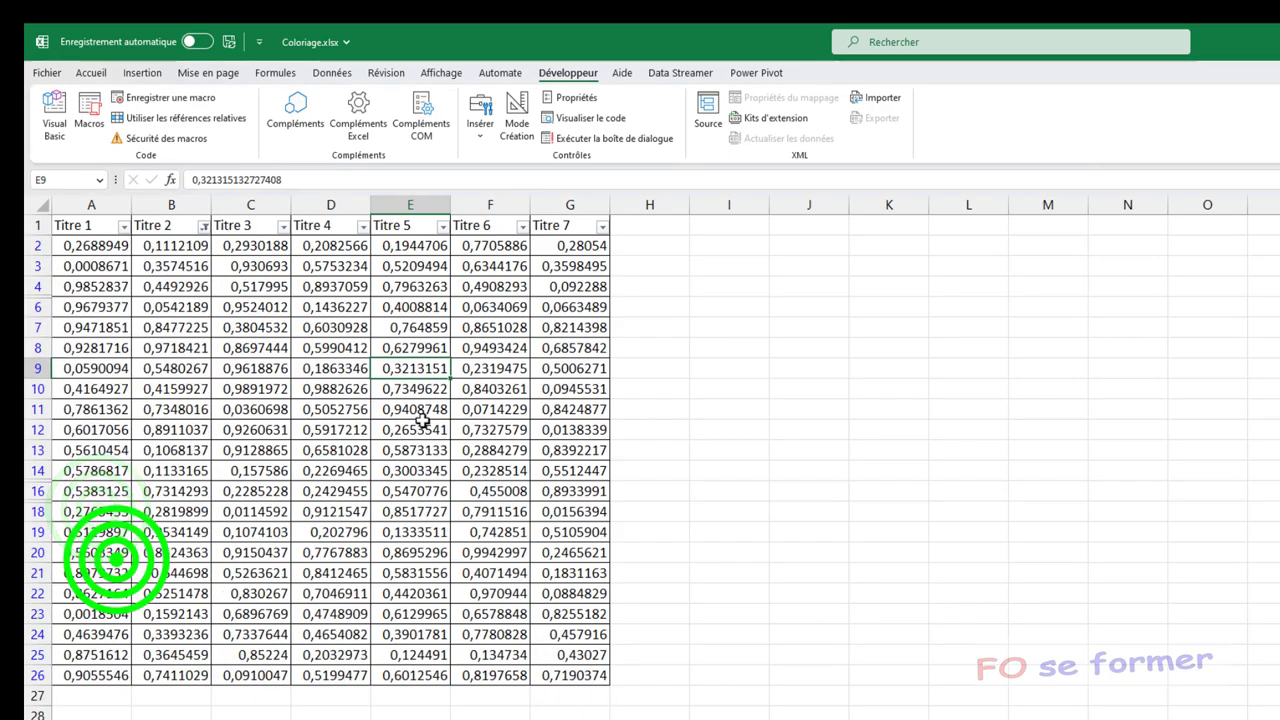
Step: Filter Titre 5 to hide two of its values, then return to the VBA editor with Alt+F11
click(443, 228)
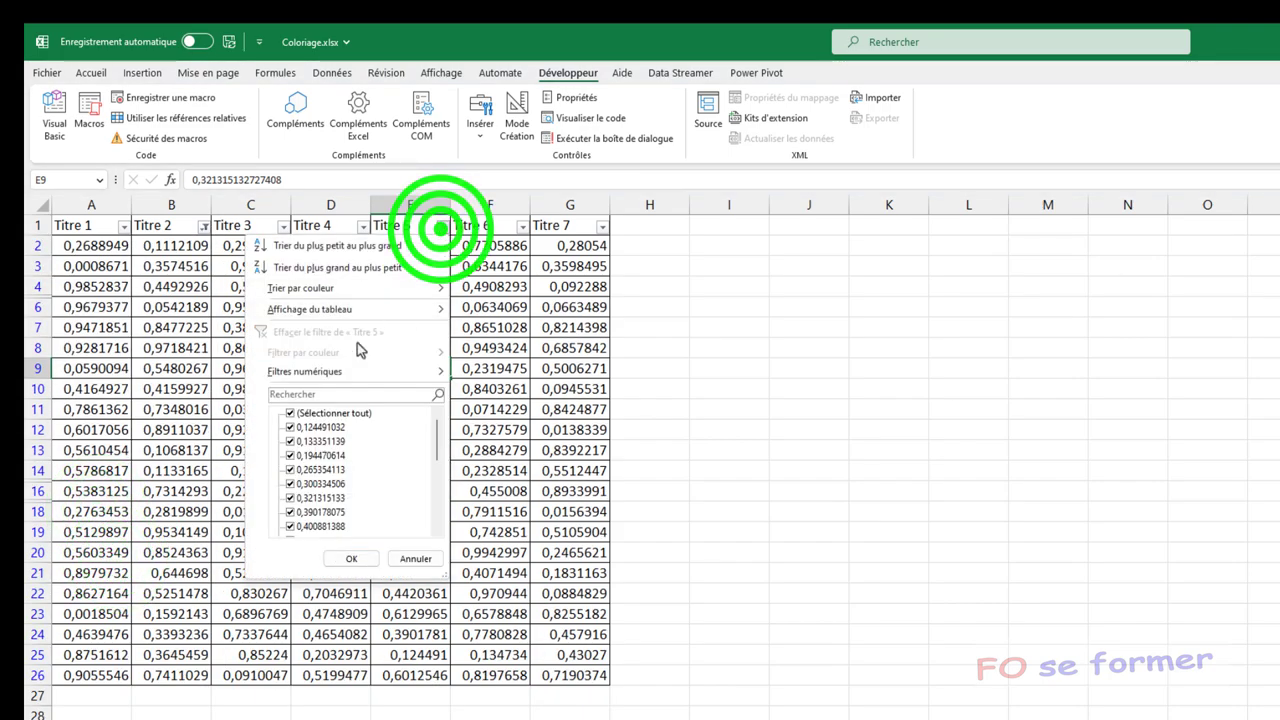
click(320, 441)
click(320, 455)
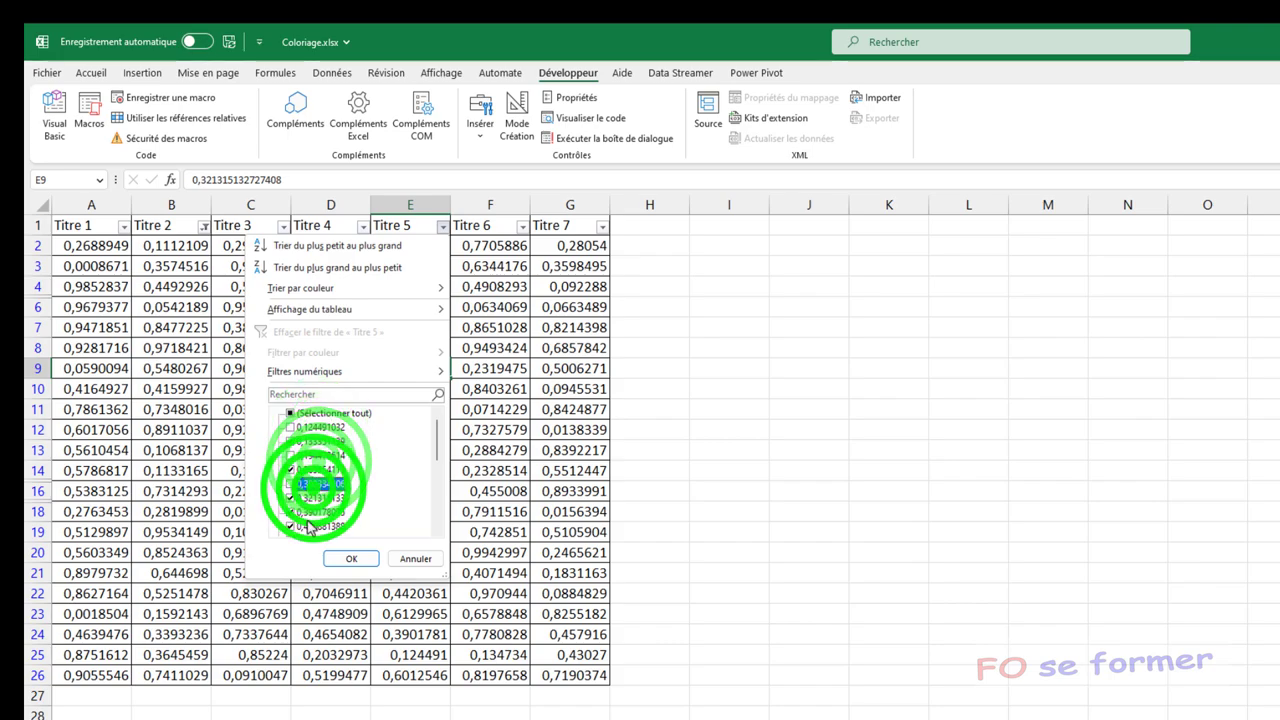
click(345, 556)
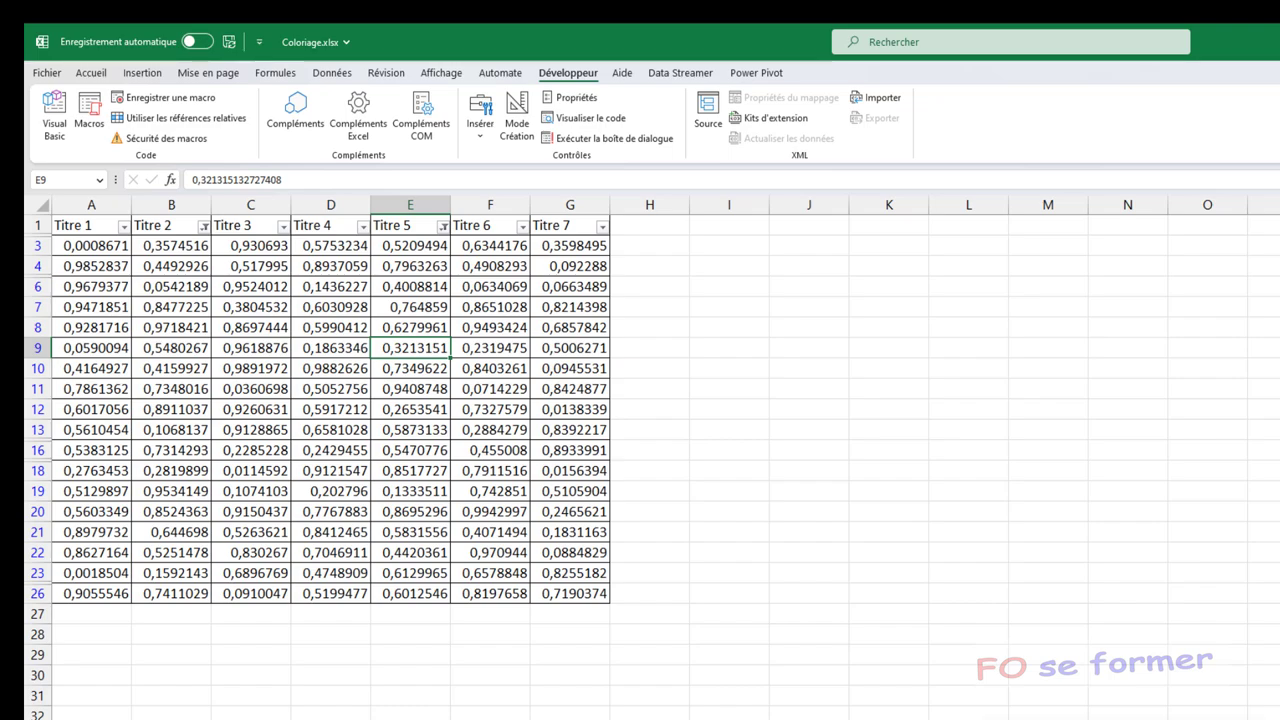
key(alt+F11)
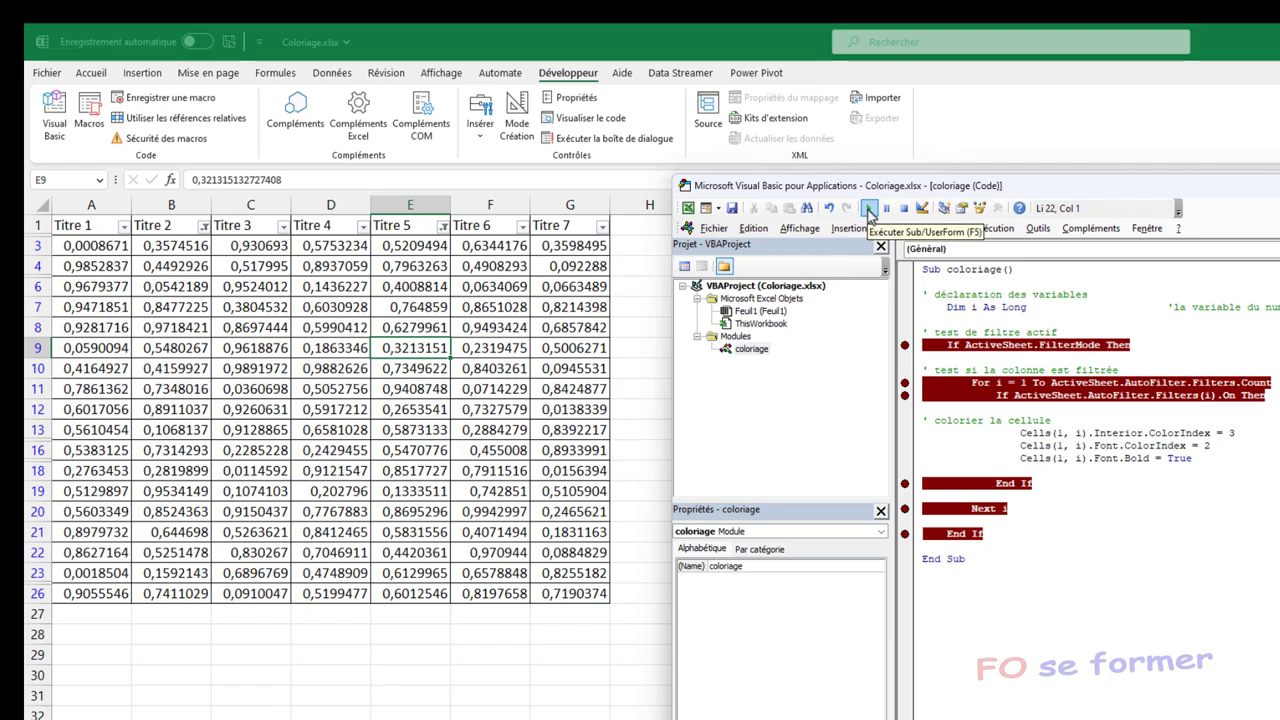
Step: Run coloriage with filters active, continuing from the FilterMode breakpoint to the For line, then Filters(i).On
click(868, 209)
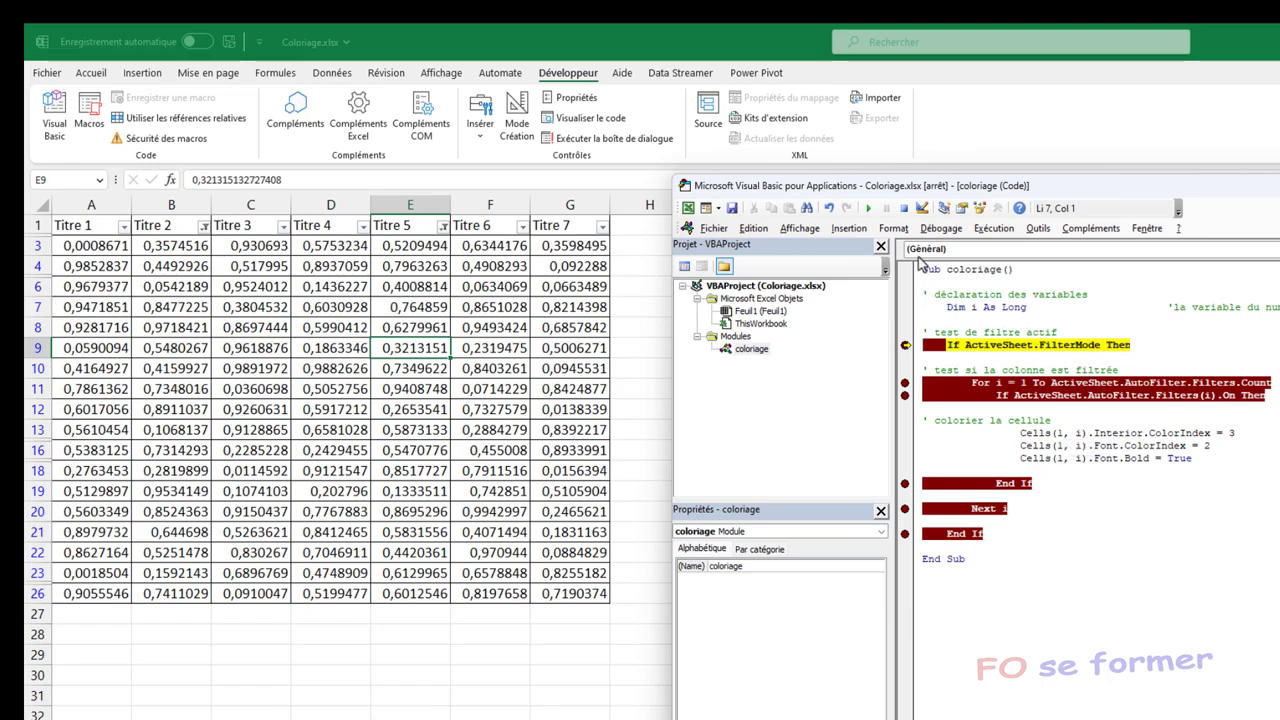
click(874, 207)
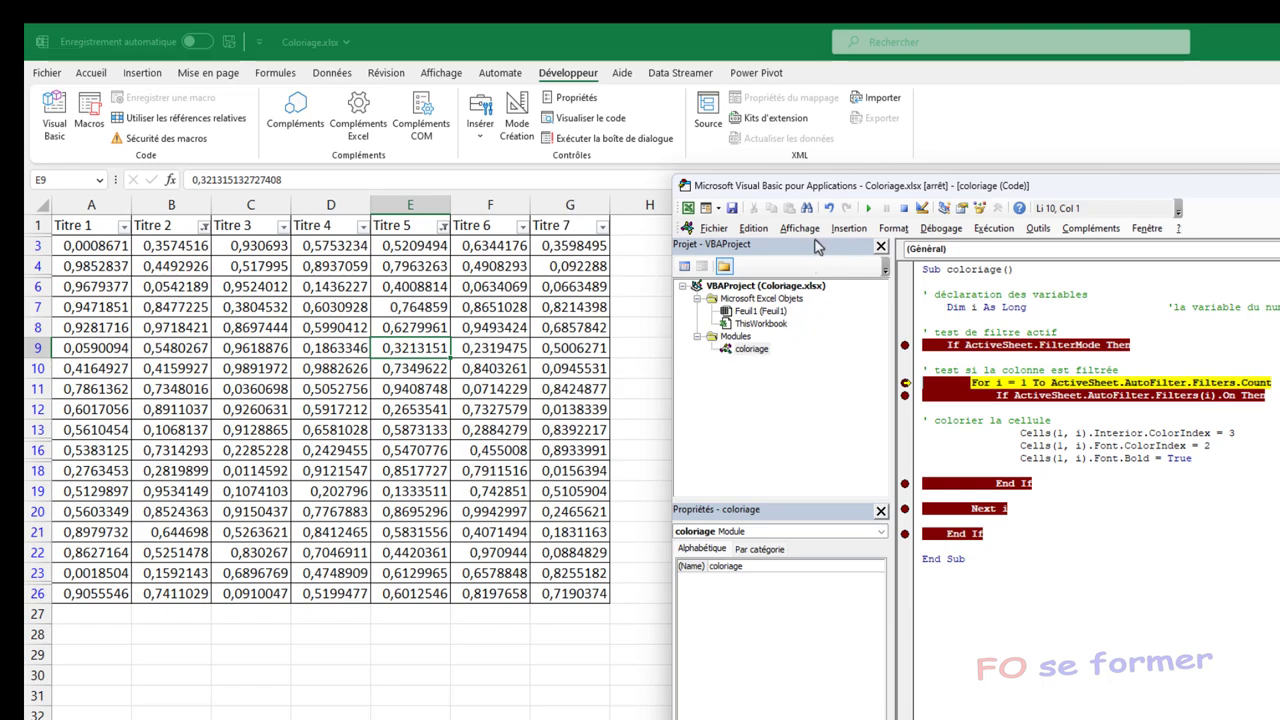
click(865, 207)
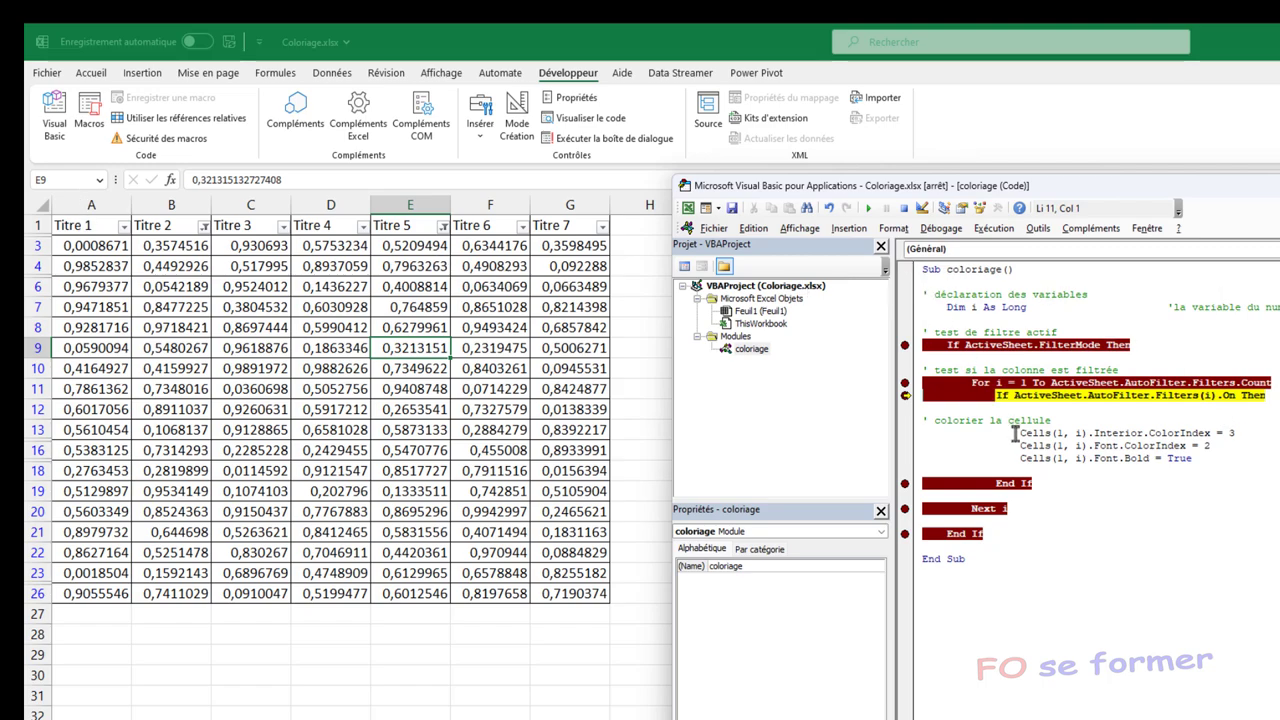
Step: Continue past the first column into the Titre 2 iteration so its header turns red with white bold text
click(869, 209)
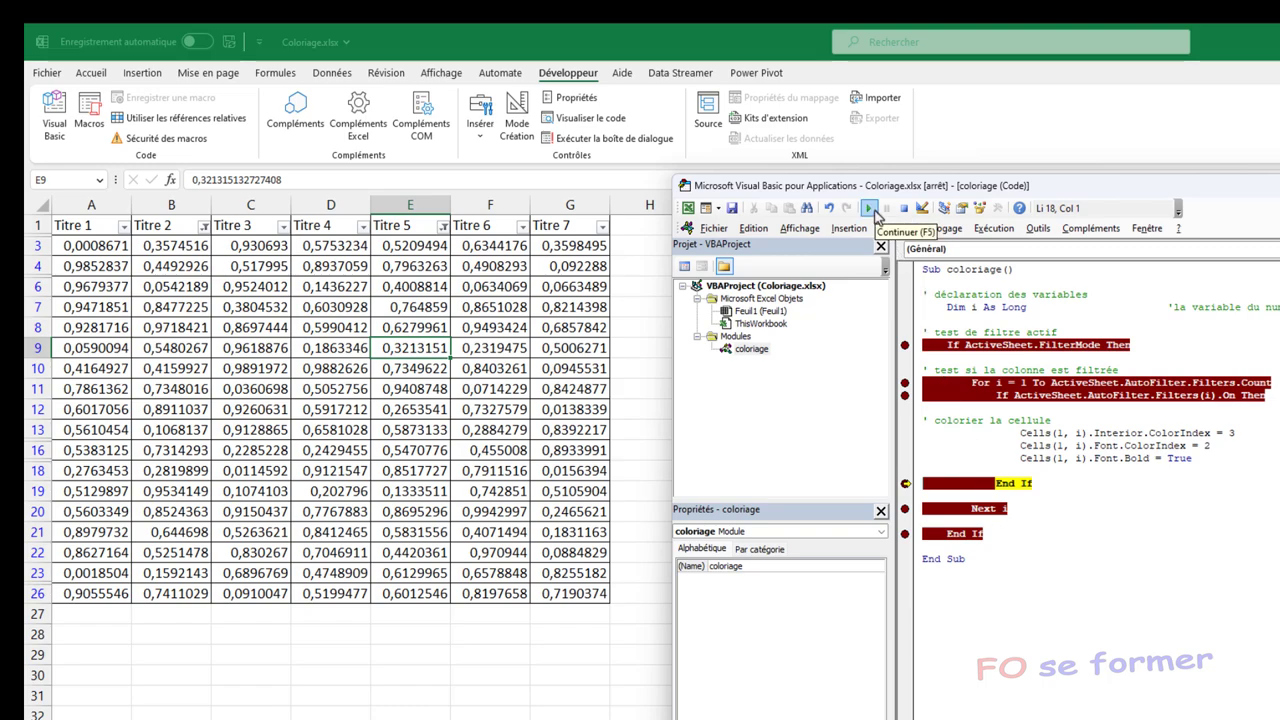
click(870, 208)
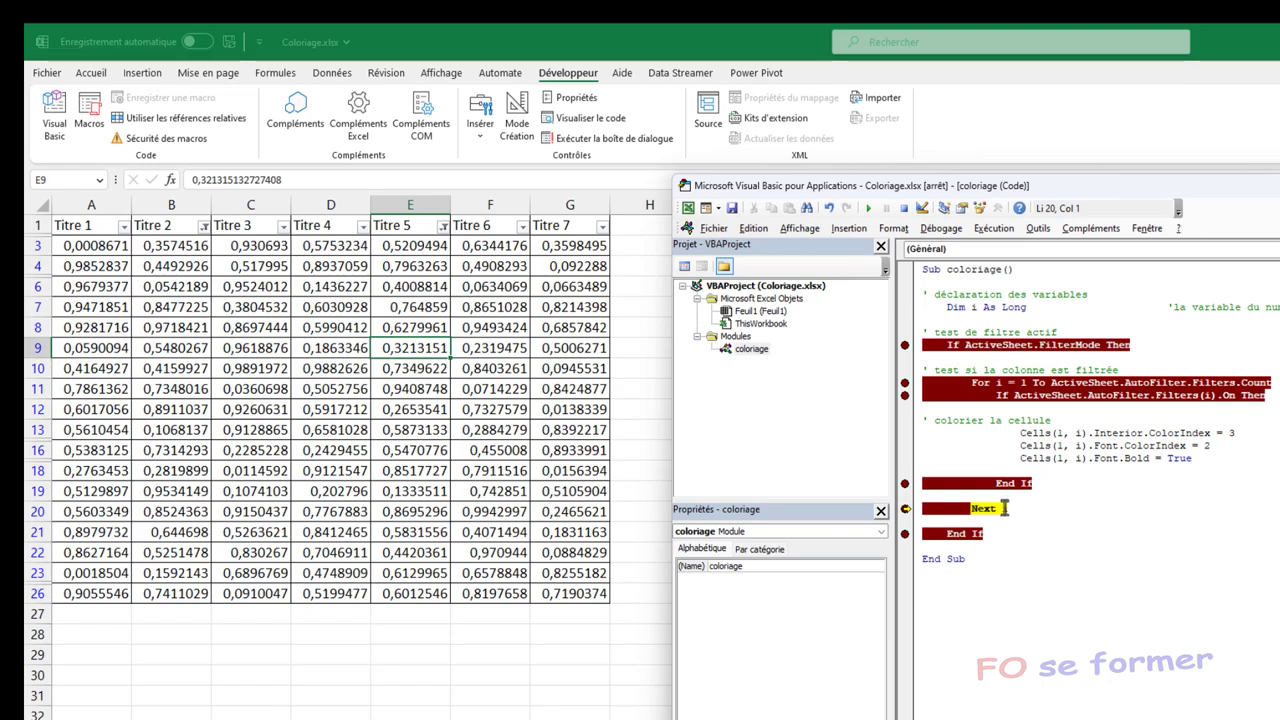
mouse_move(1003, 509)
click(866, 208)
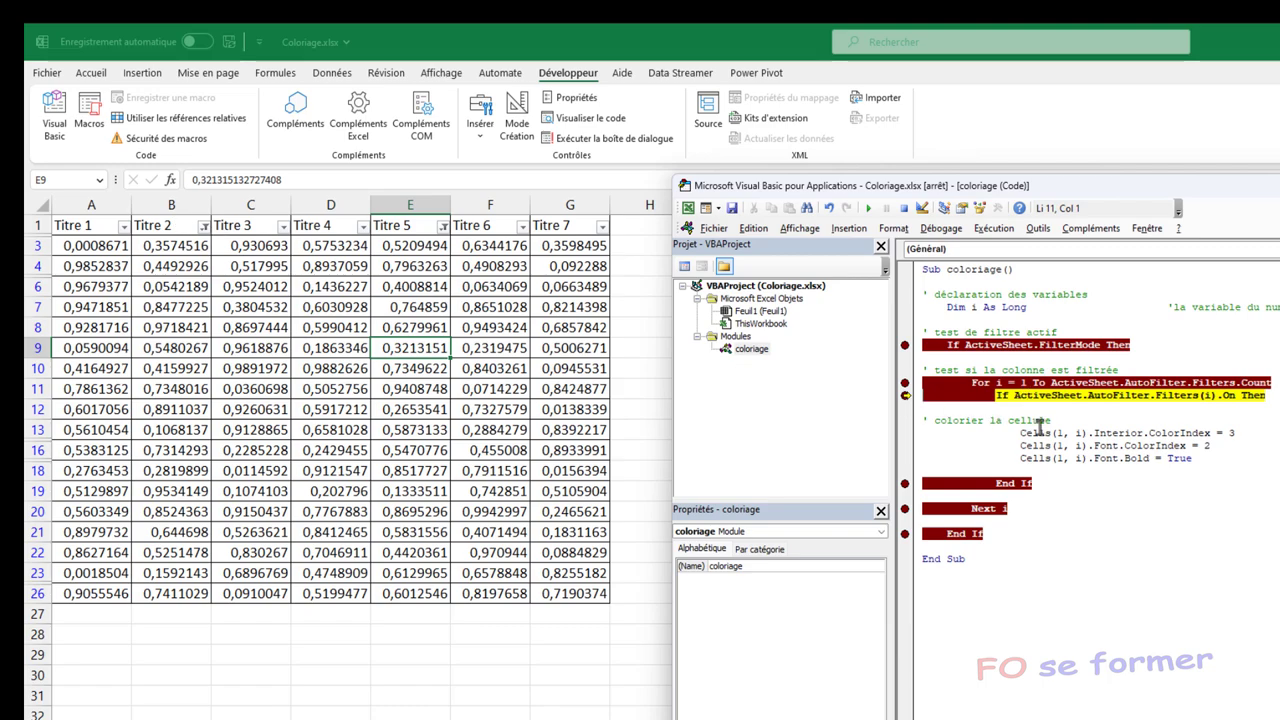
click(870, 211)
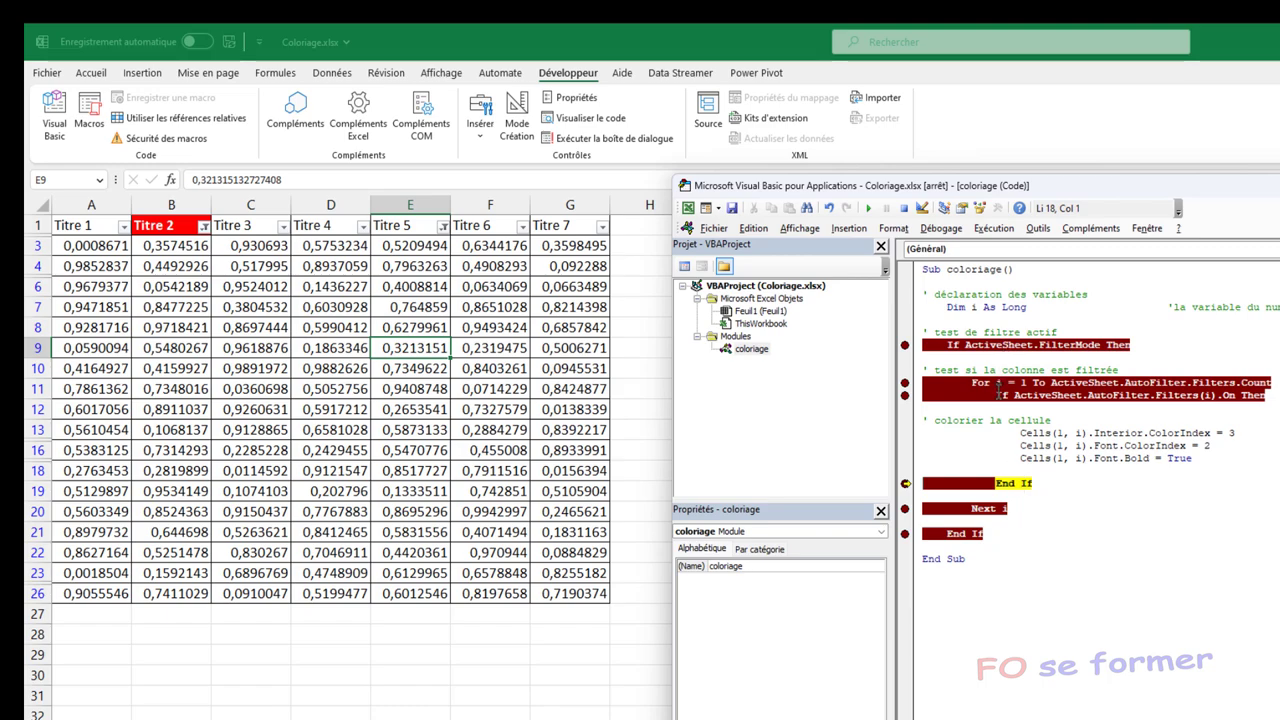
Step: Continue through the unfiltered columns until the Titre 5 header turns red with white bold text
mouse_move(1003, 509)
click(866, 209)
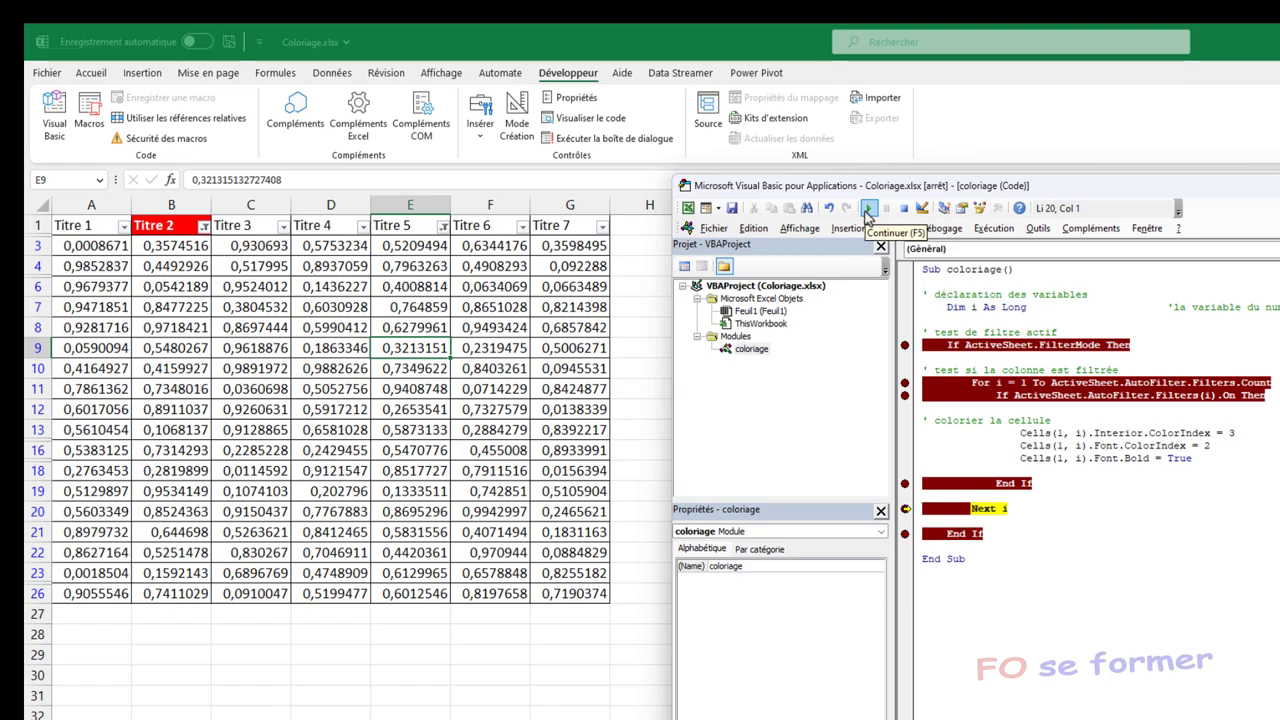
click(866, 209)
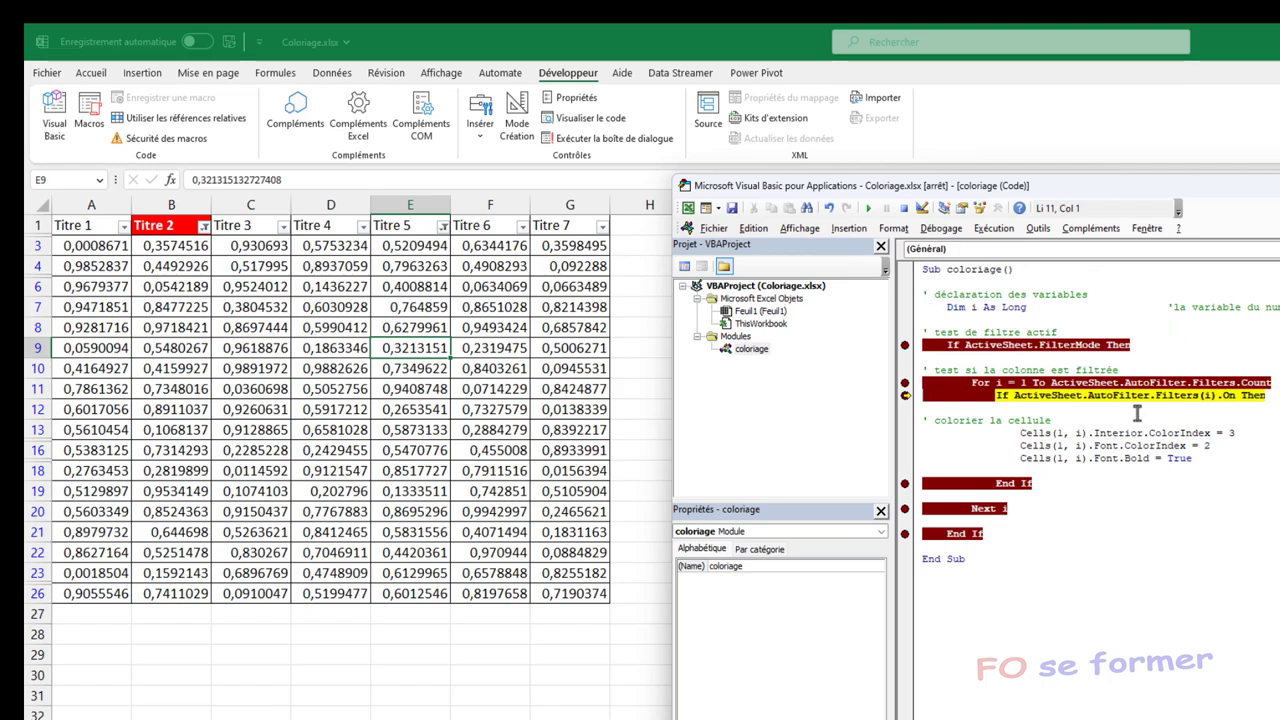
click(869, 211)
click(869, 211)
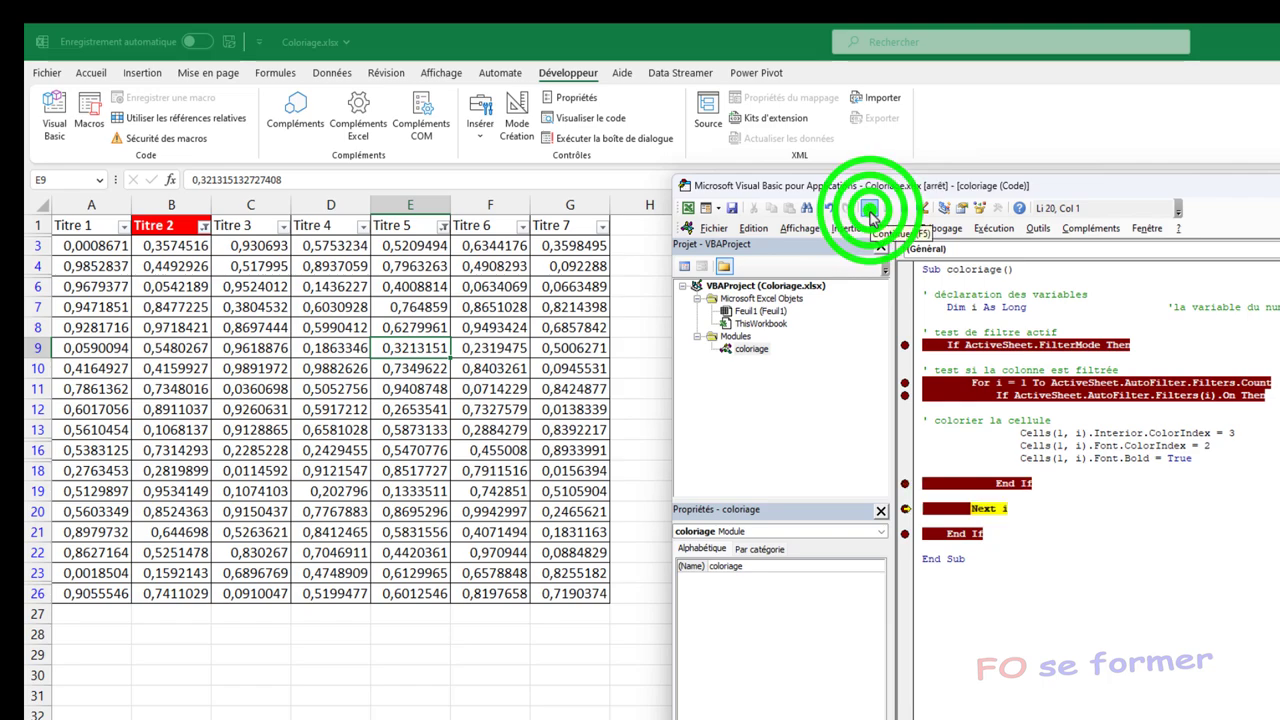
click(869, 211)
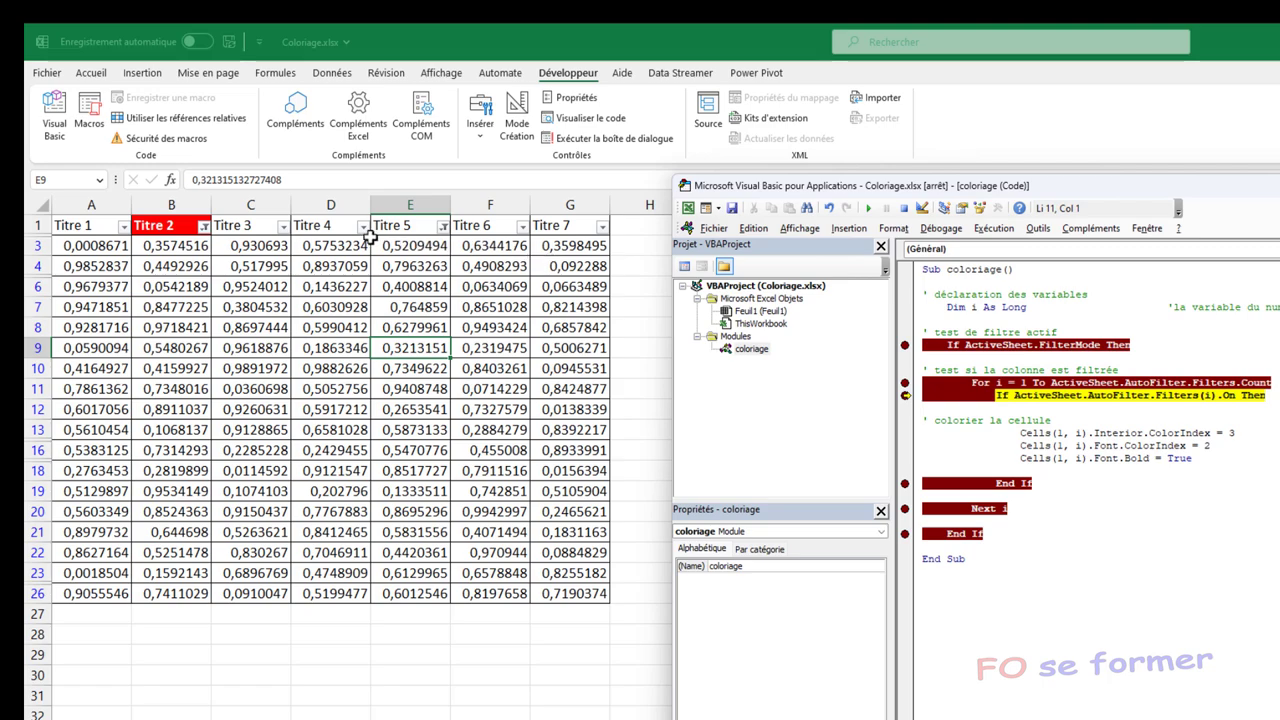
click(870, 210)
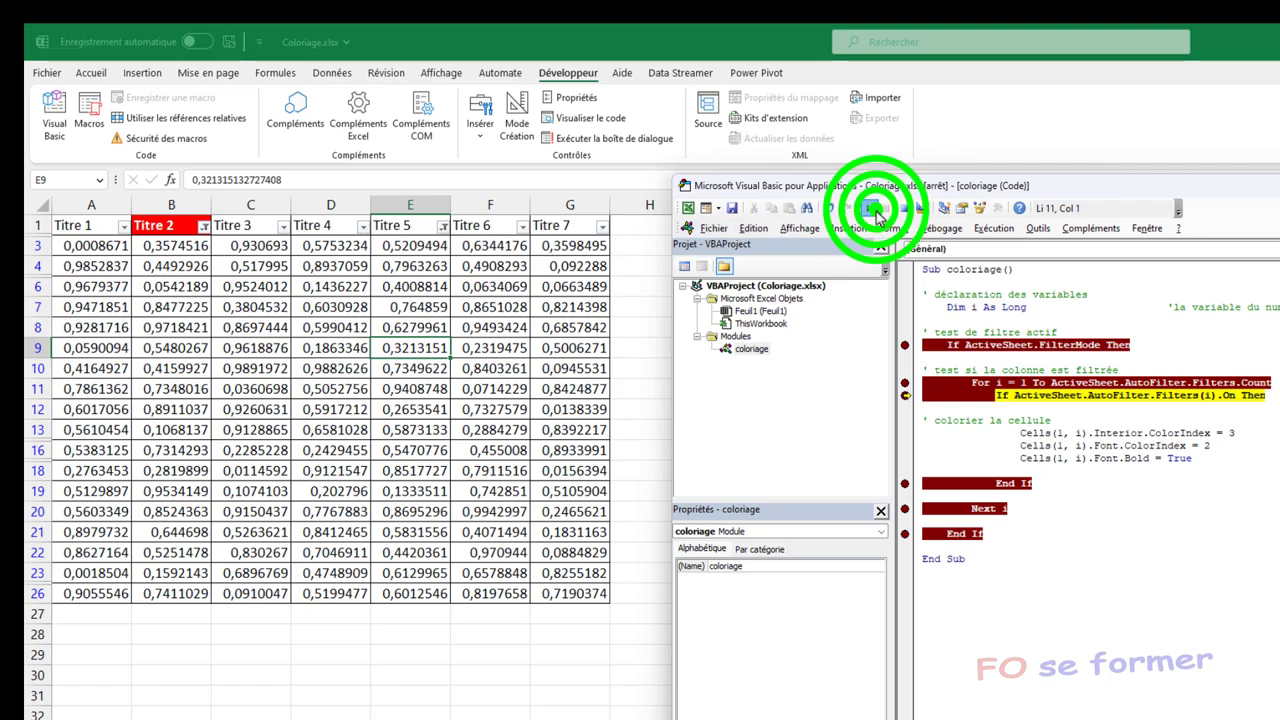
click(870, 210)
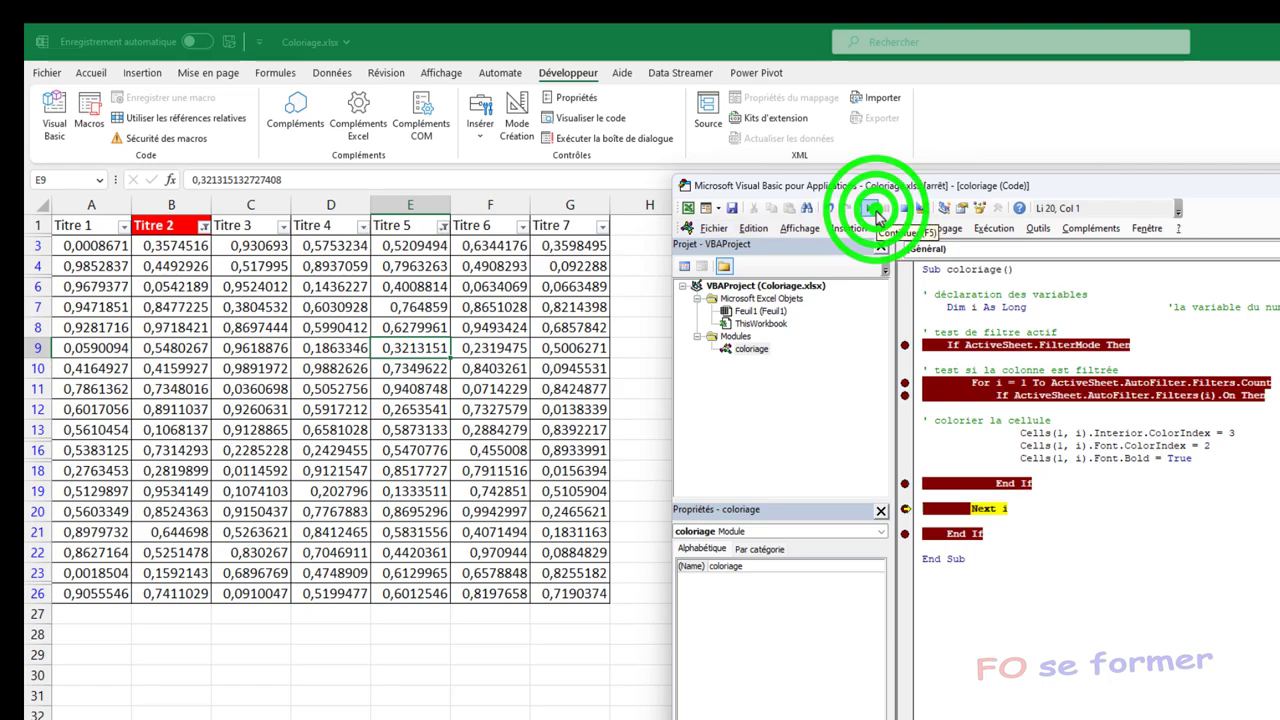
click(870, 210)
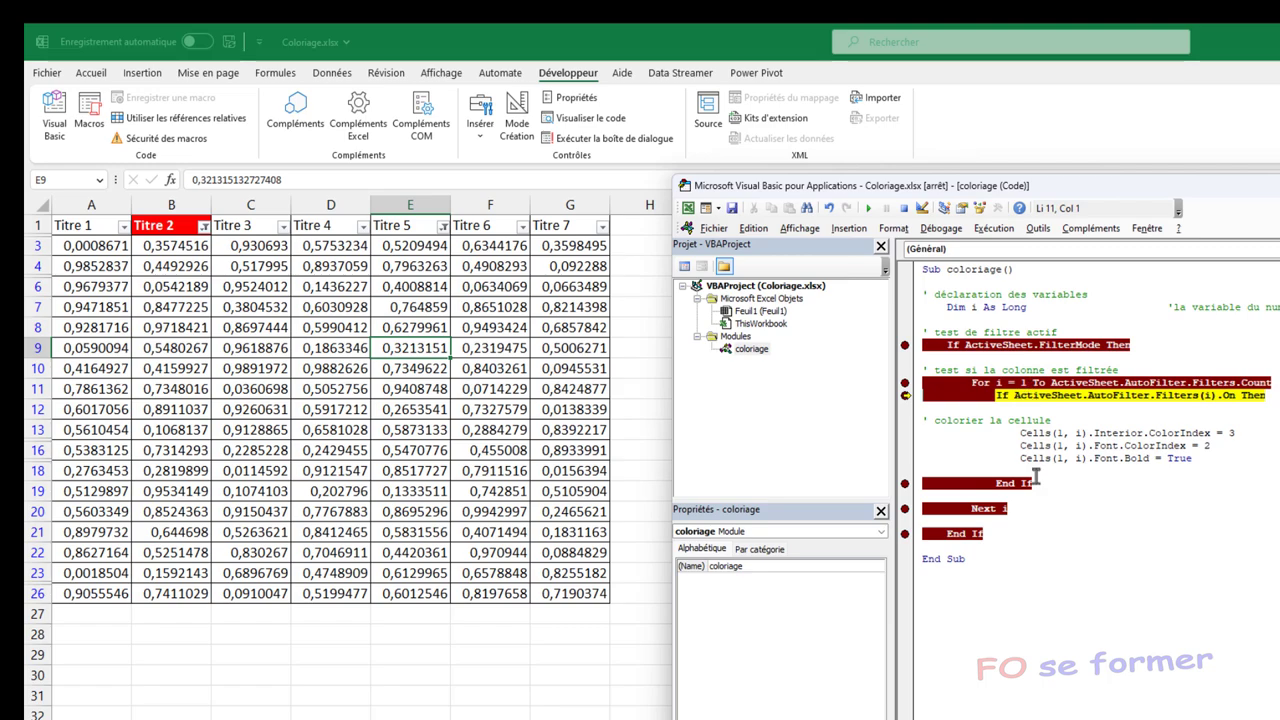
click(870, 210)
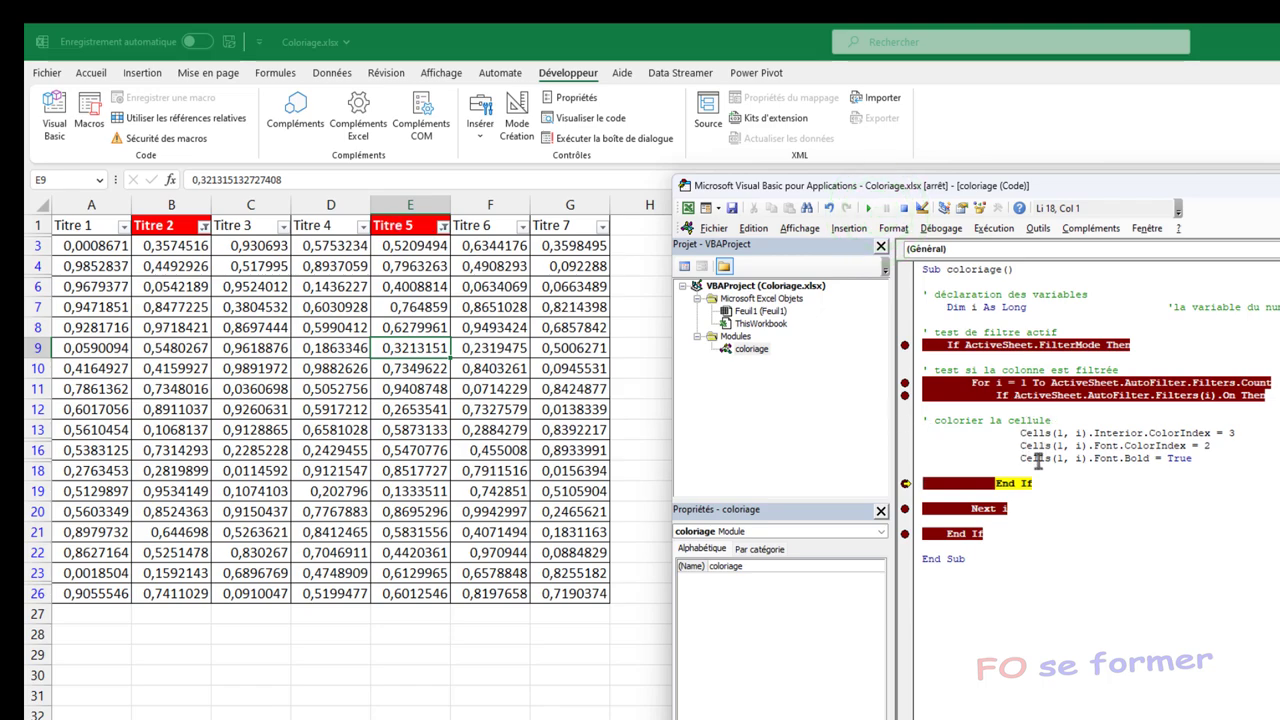
Step: Continue past the Titre 6 and Titre 7 checks until execution stops on the outer End If
click(868, 208)
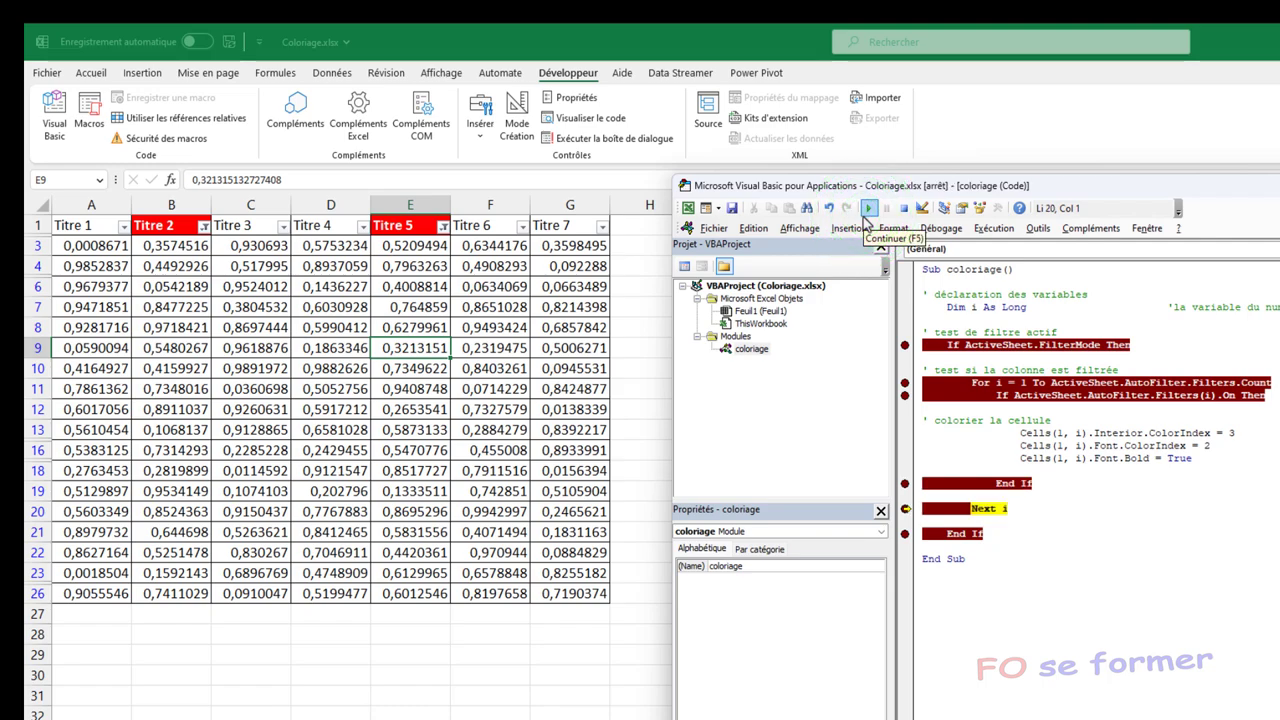
click(868, 208)
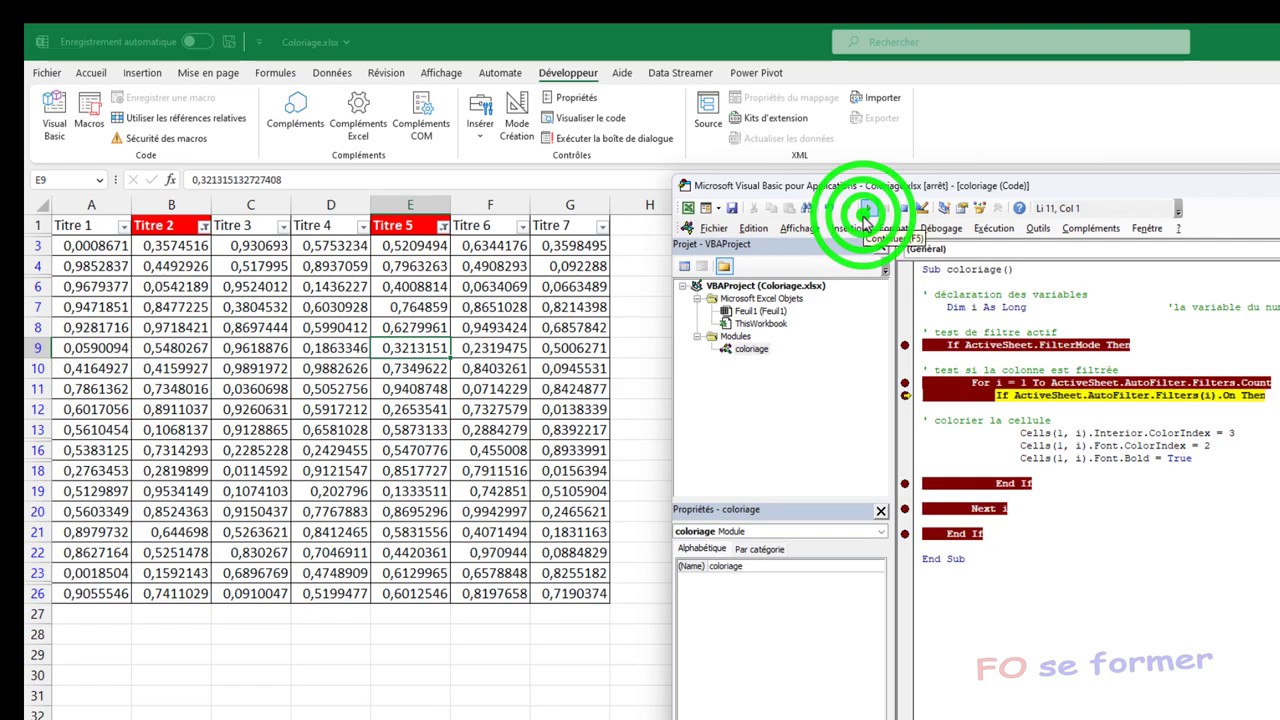
click(868, 208)
click(868, 208)
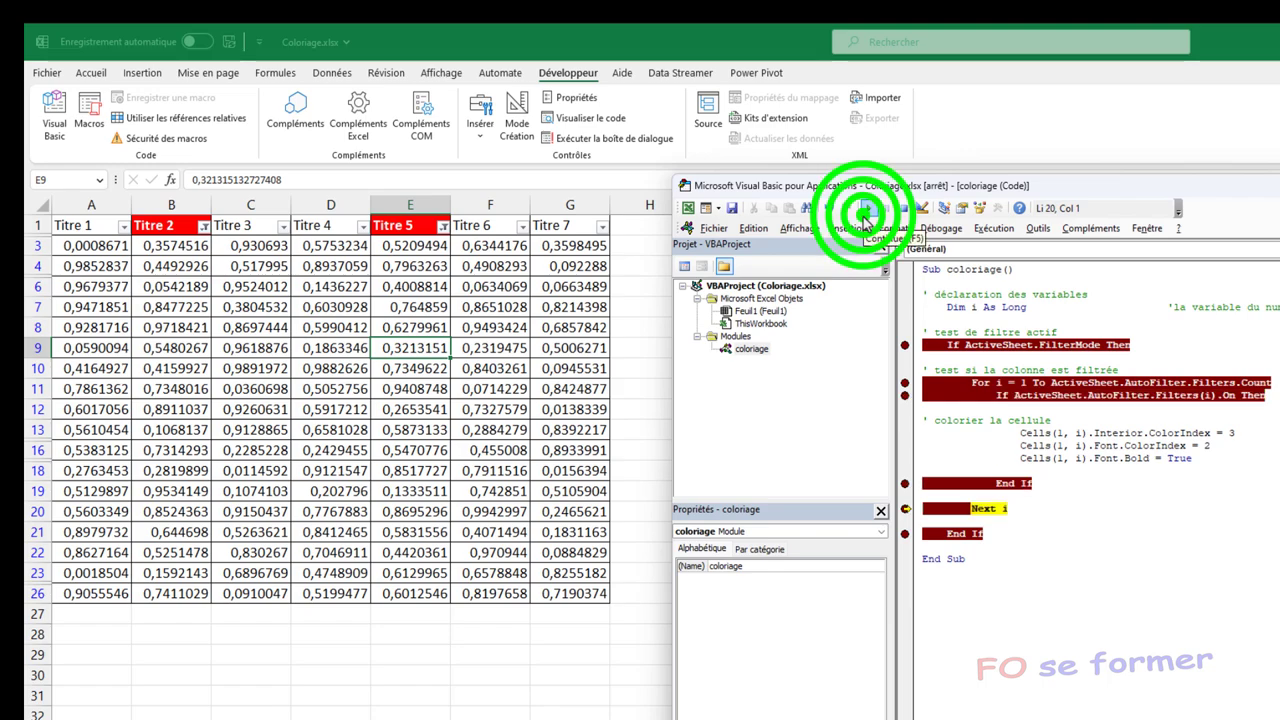
click(868, 208)
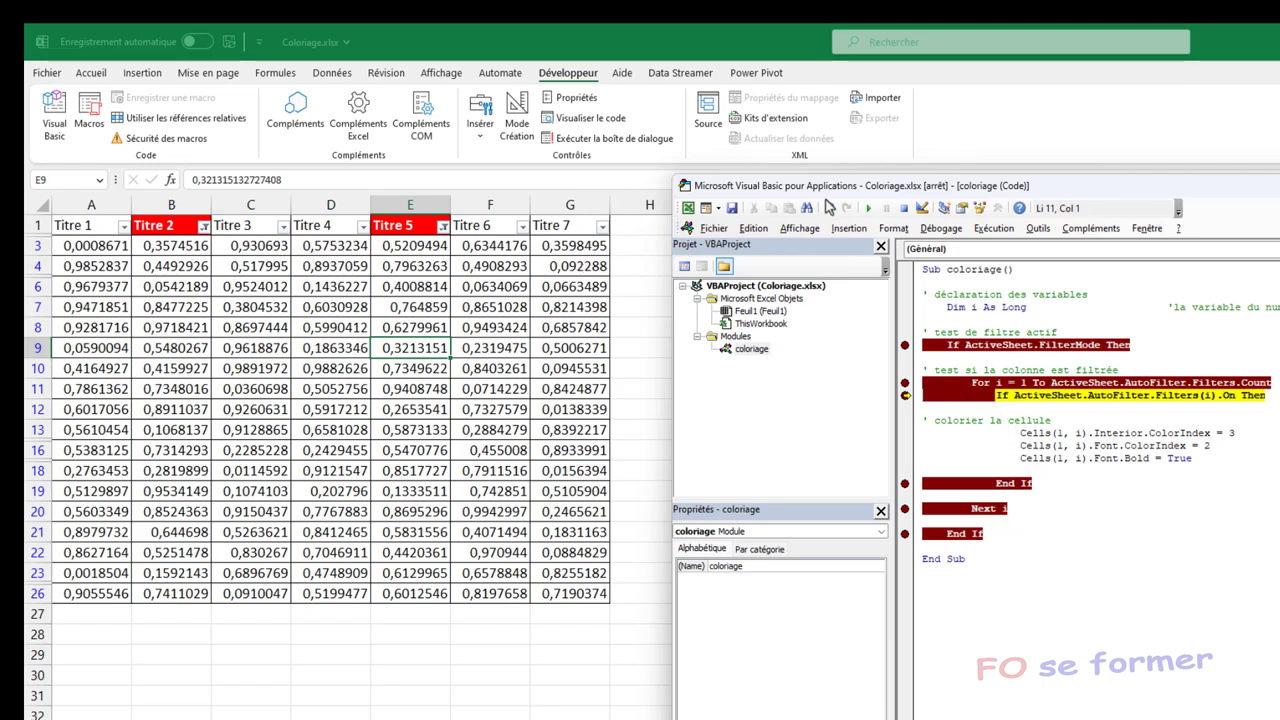
click(867, 210)
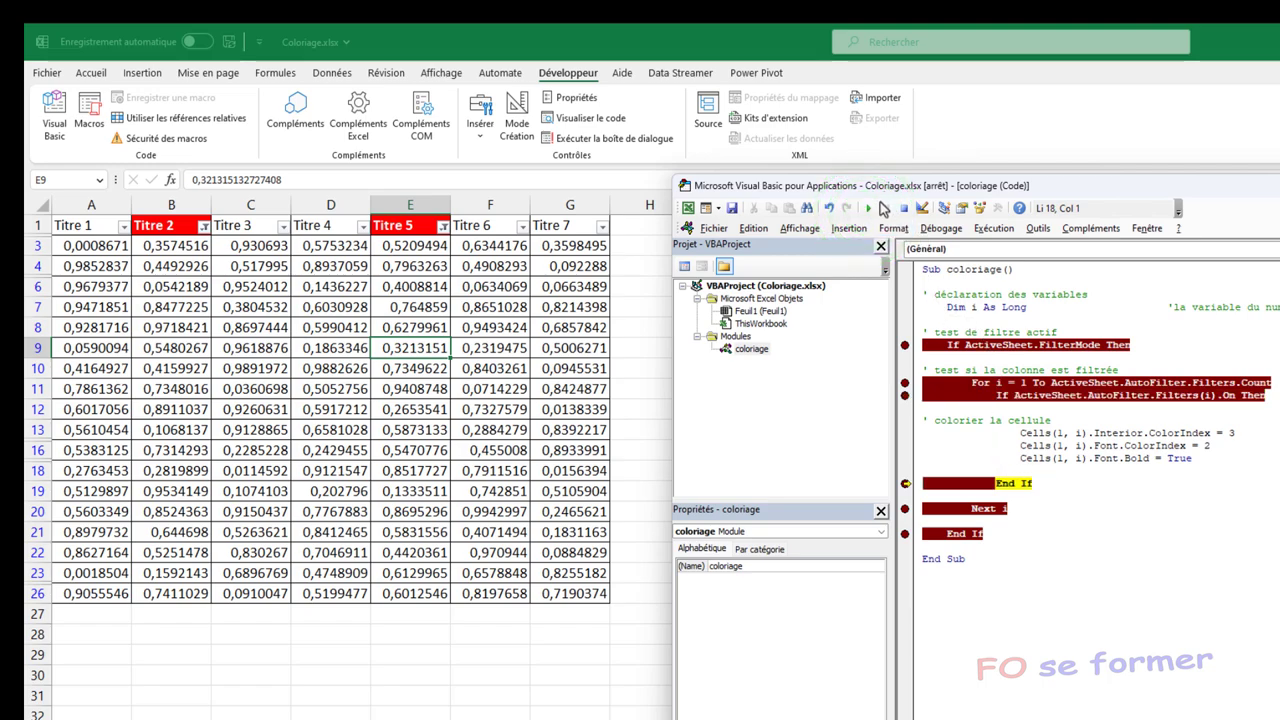
click(869, 208)
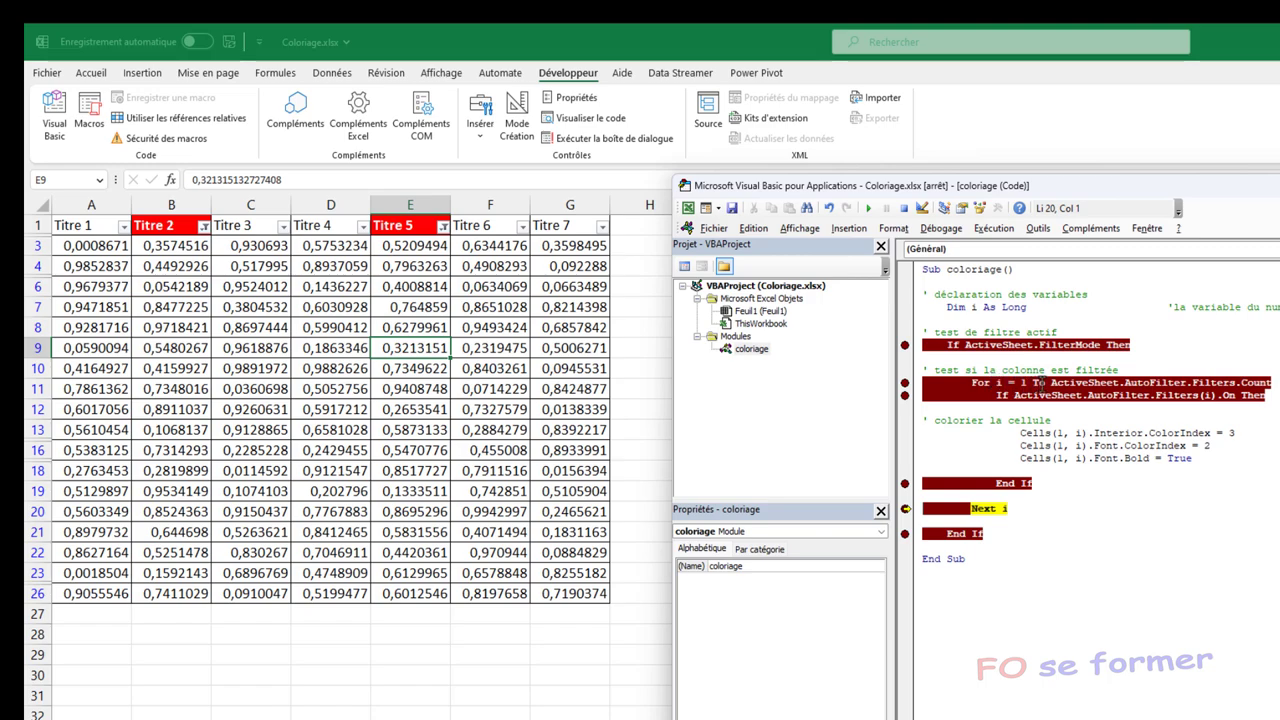
click(869, 209)
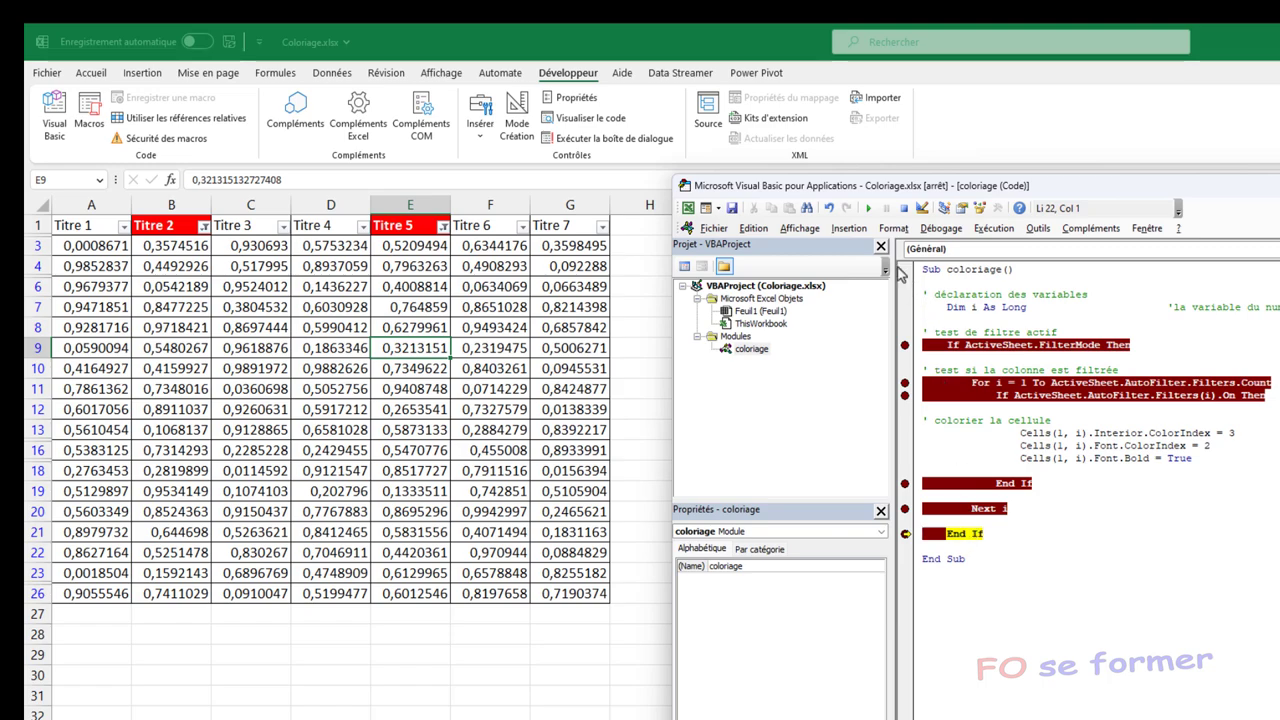
Step: Resume the coloriage macro to completion, then remove all six breakpoints from its code
click(868, 208)
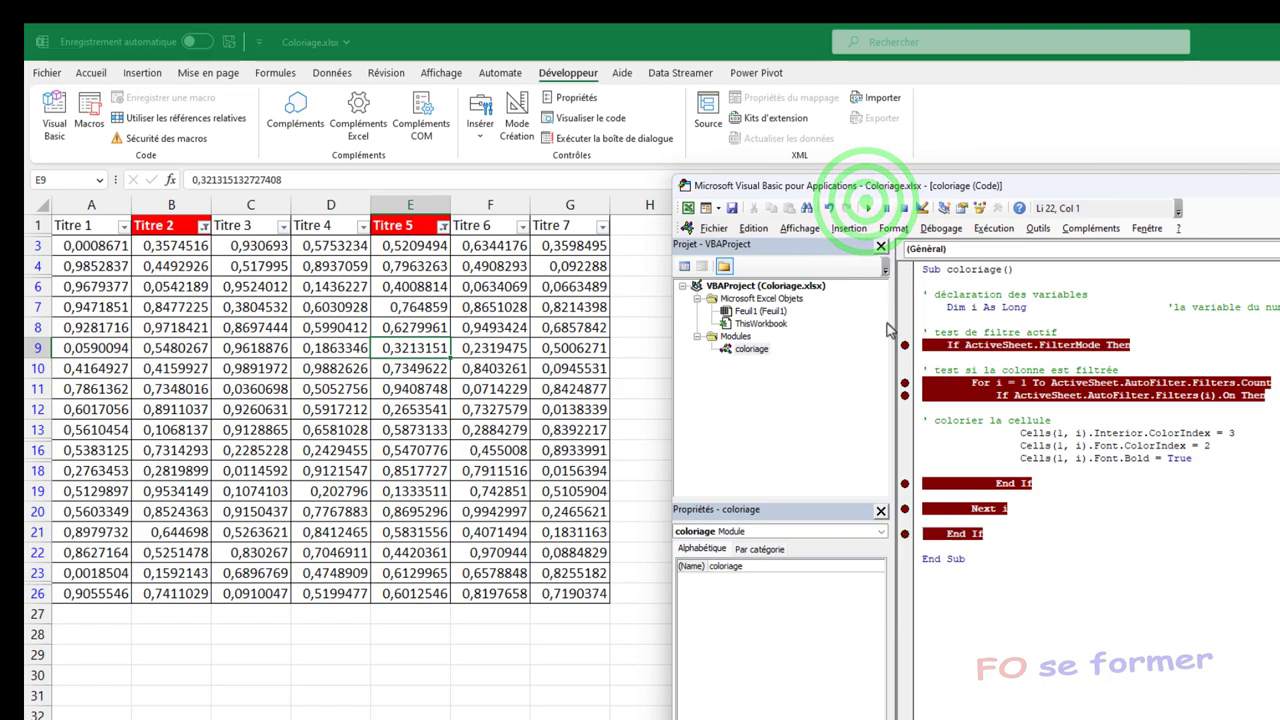
click(905, 345)
click(905, 382)
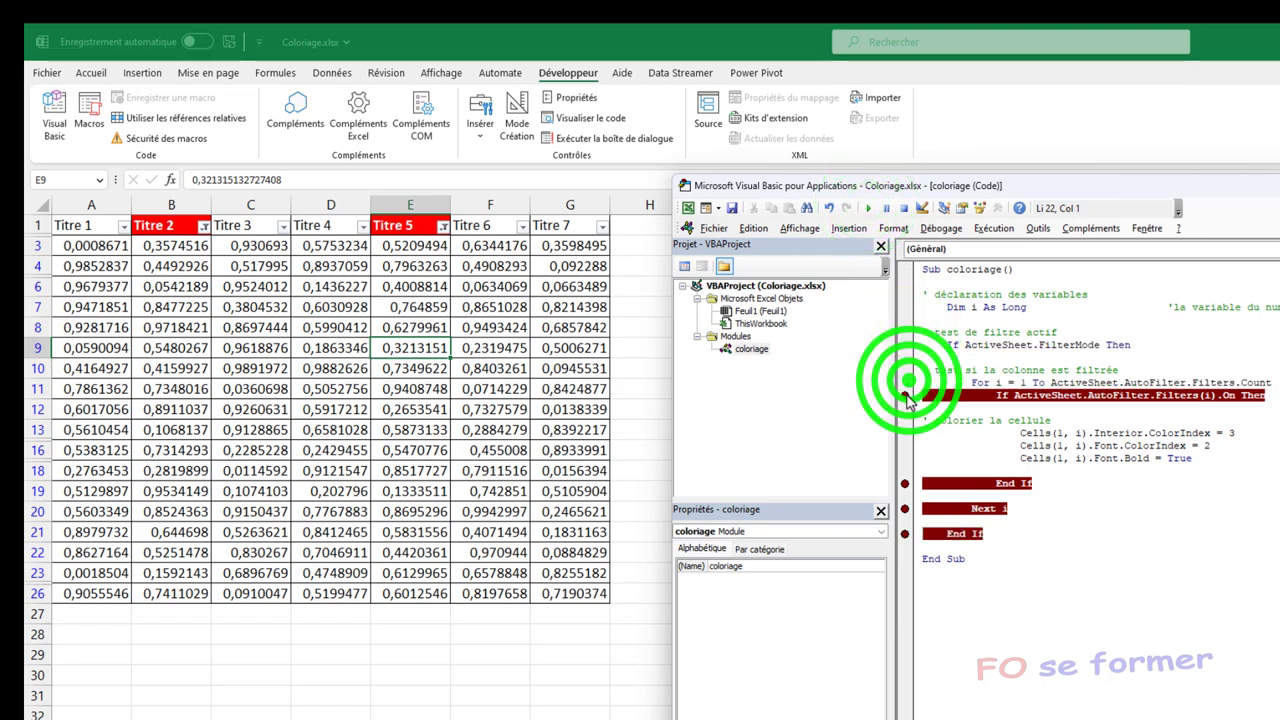
click(905, 395)
click(905, 483)
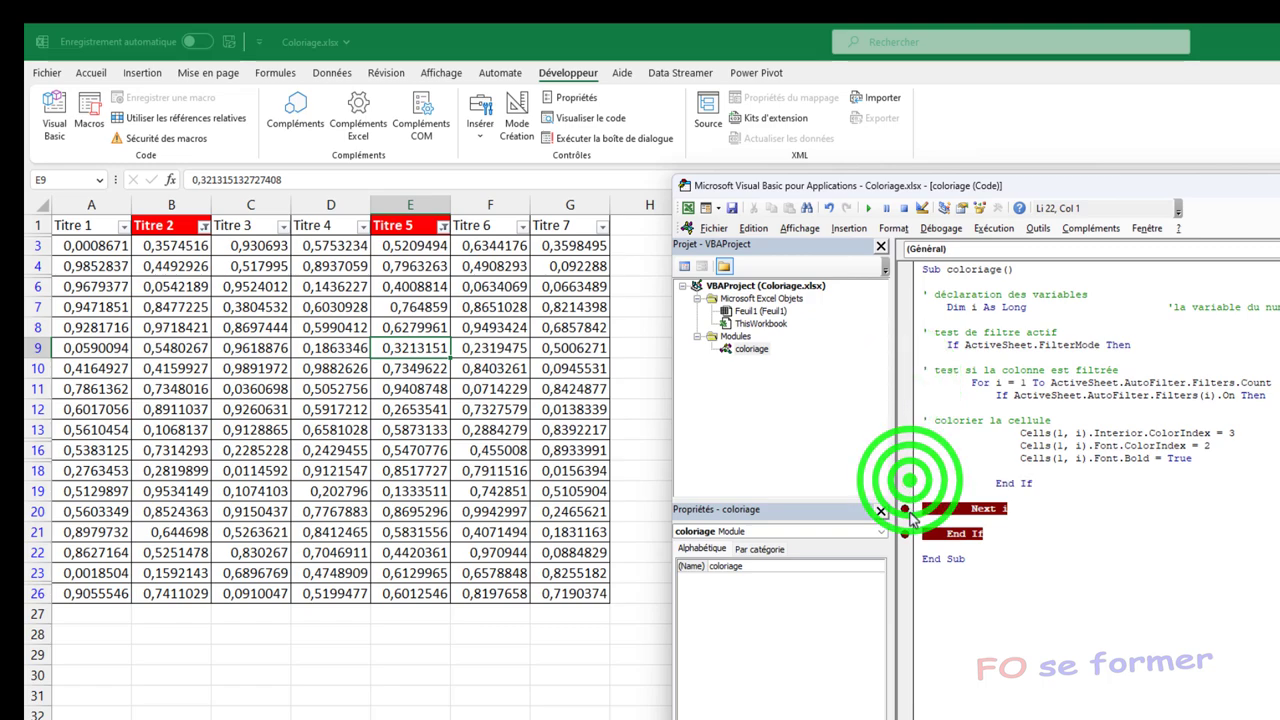
click(905, 508)
click(905, 533)
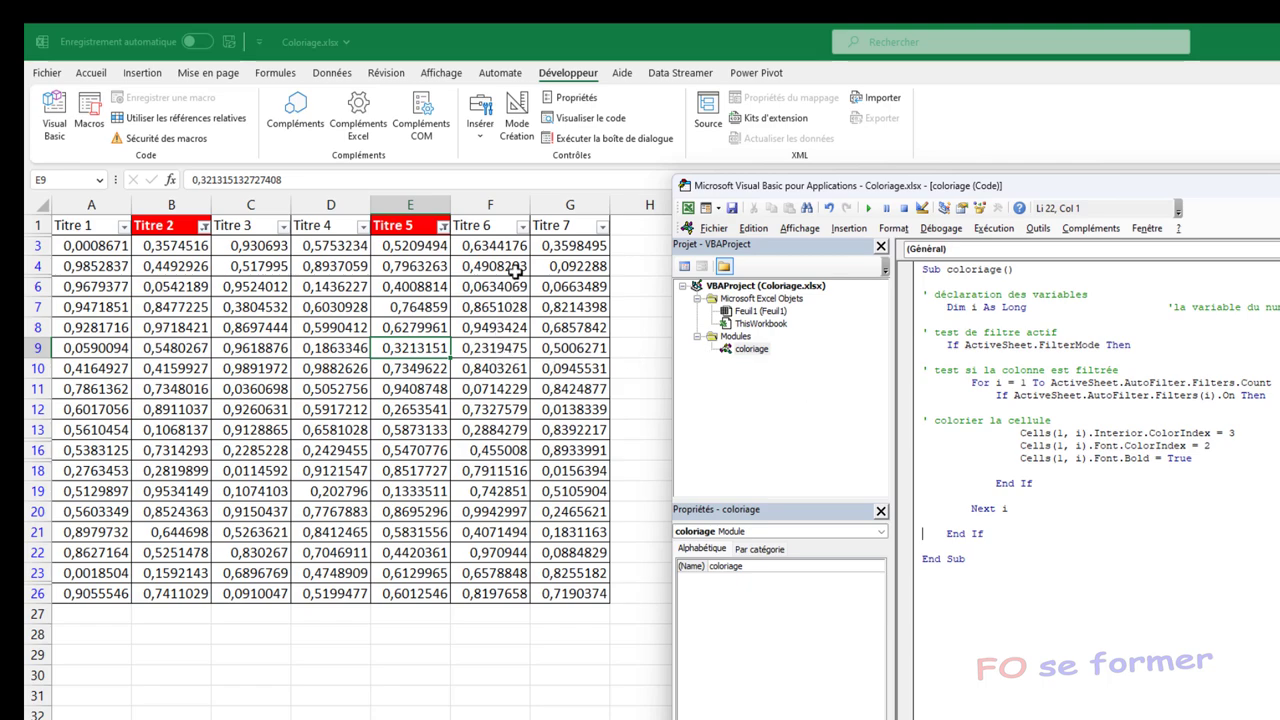
Step: Clear the Titre 5 column filter by selecting all its values
click(445, 227)
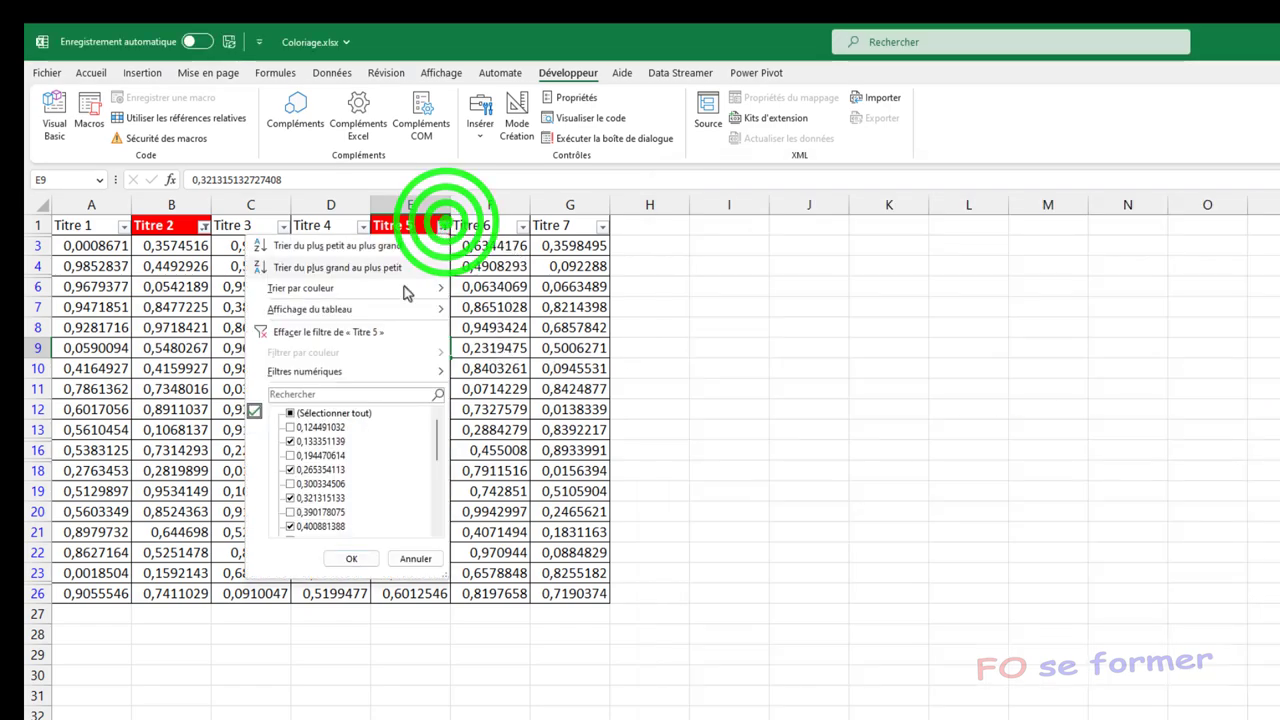
click(315, 418)
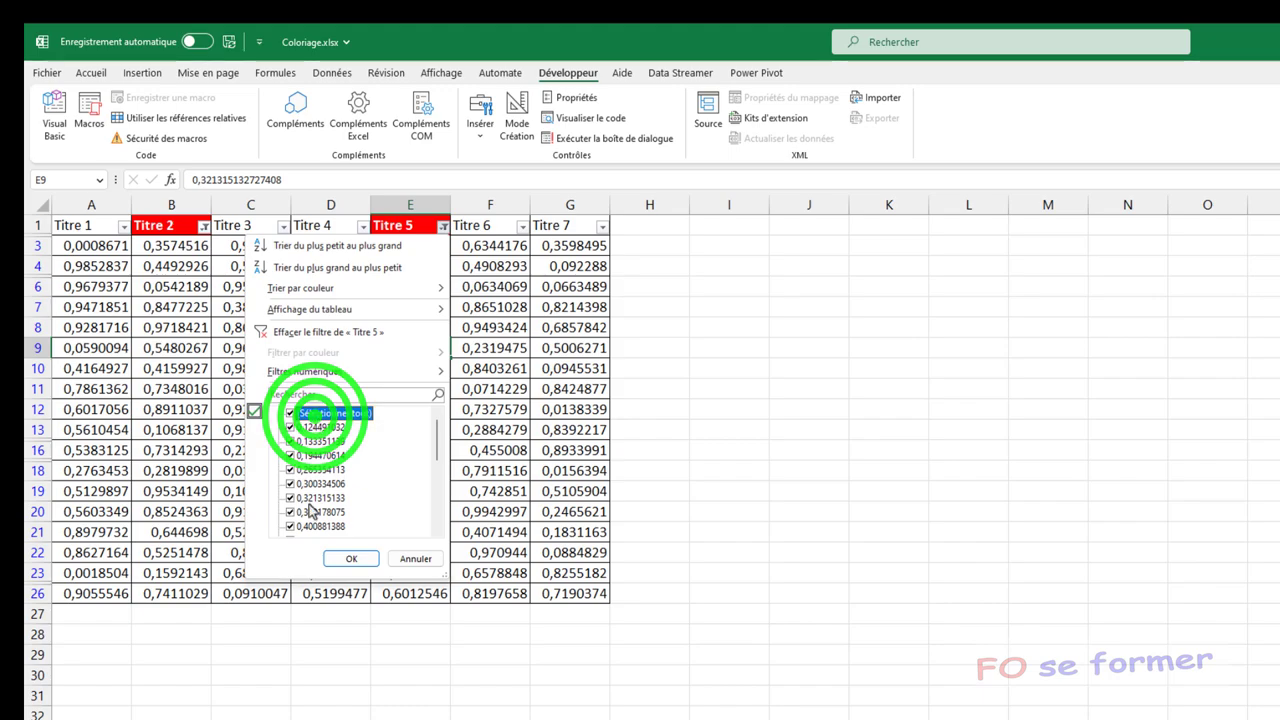
click(351, 558)
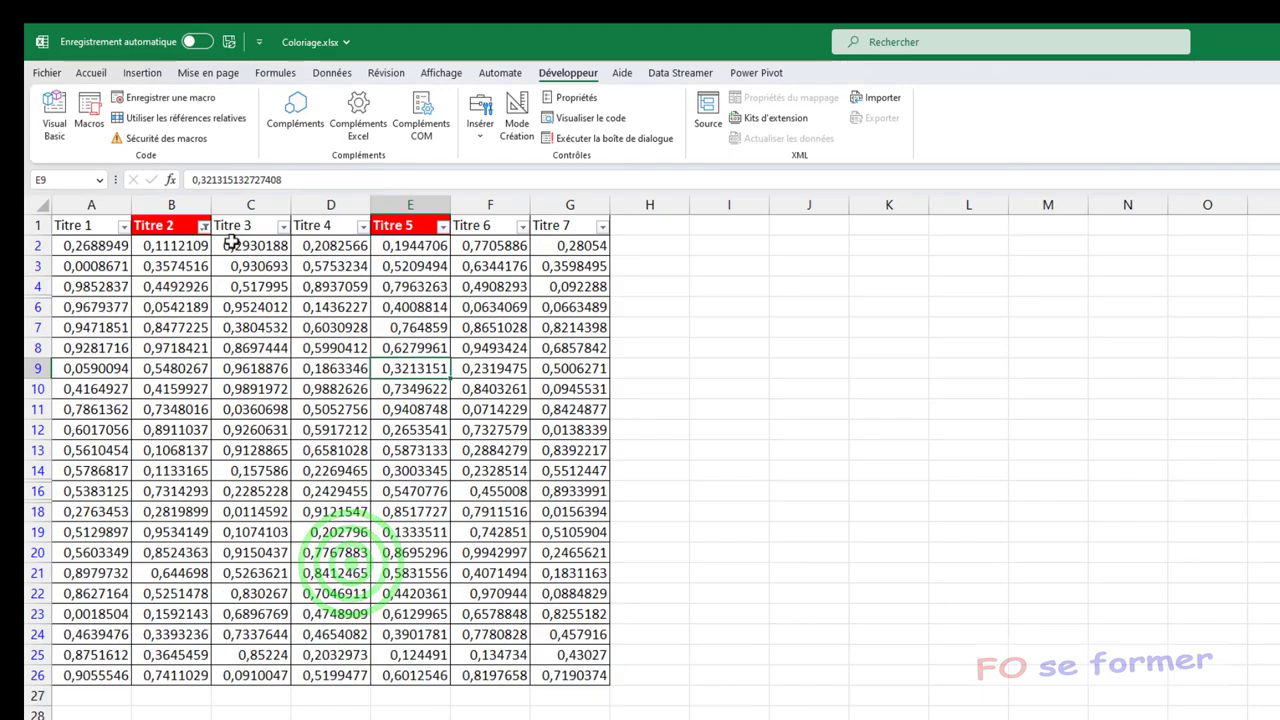
Step: Clear the Titre 2 column filter by selecting all its values
click(203, 227)
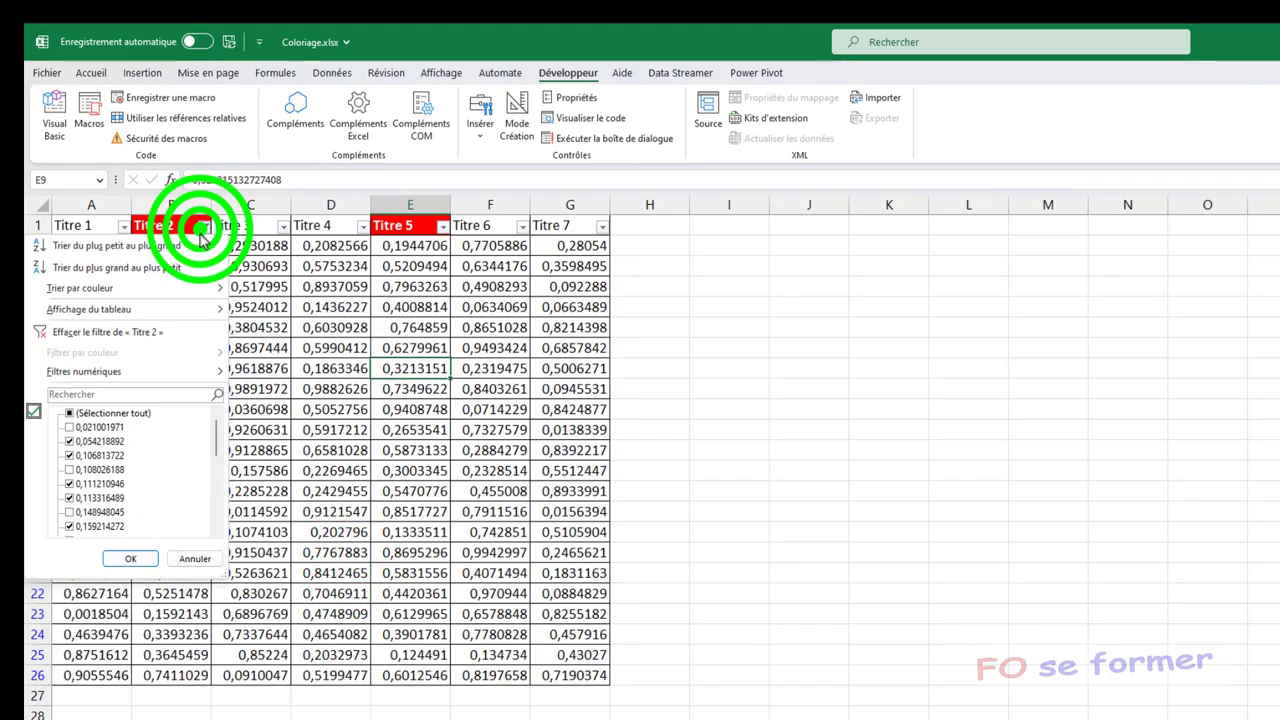
click(125, 415)
click(128, 560)
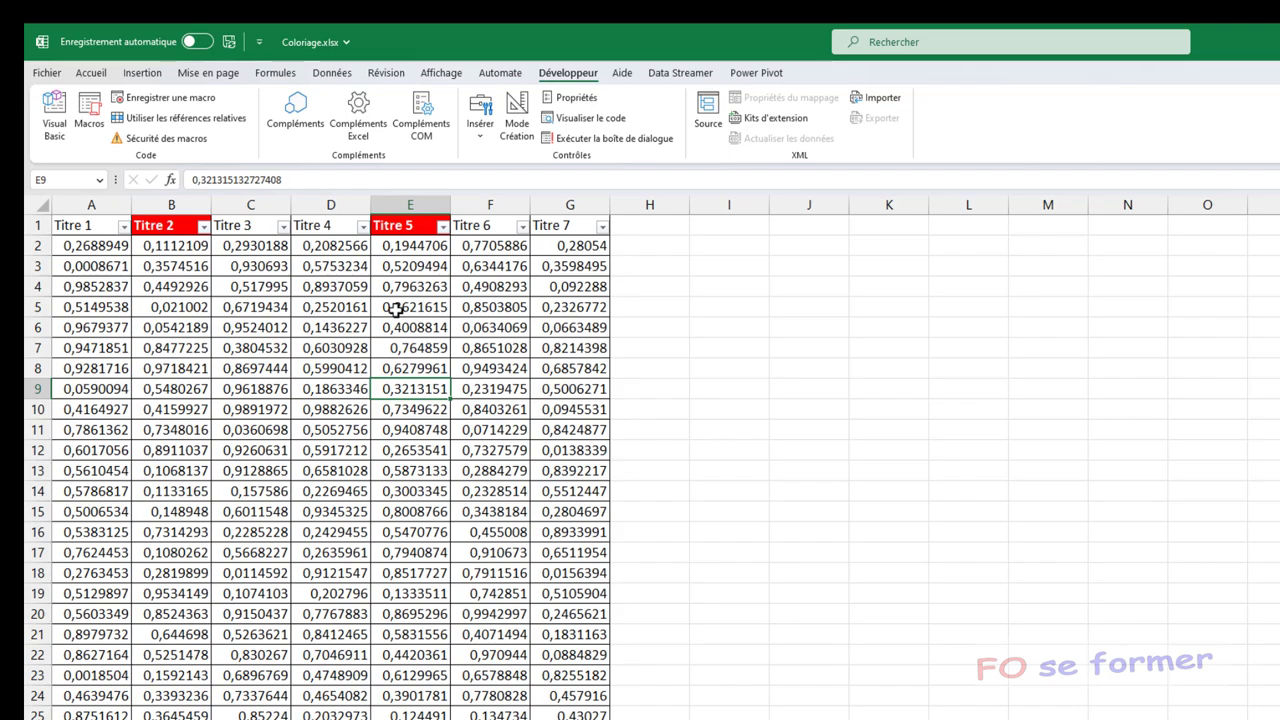
Step: Insert a new code module into the Coloriage.xlsx project and rename it RAZ
click(54, 110)
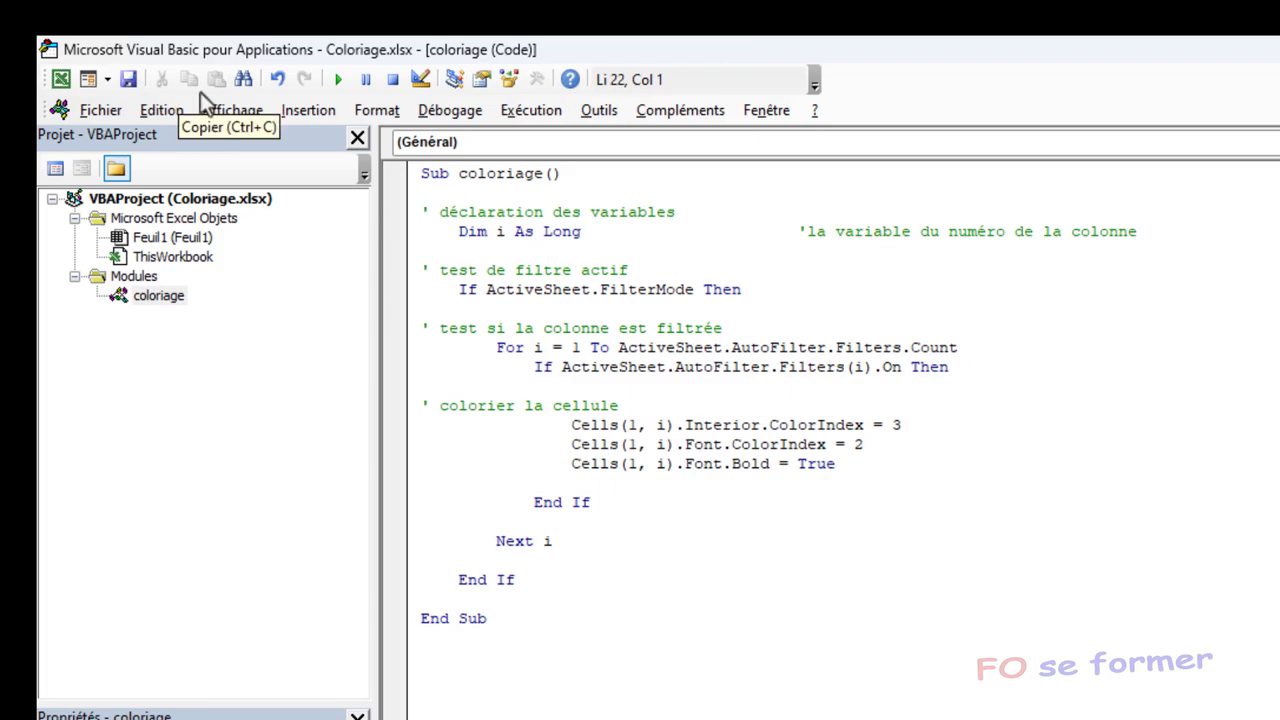
click(302, 109)
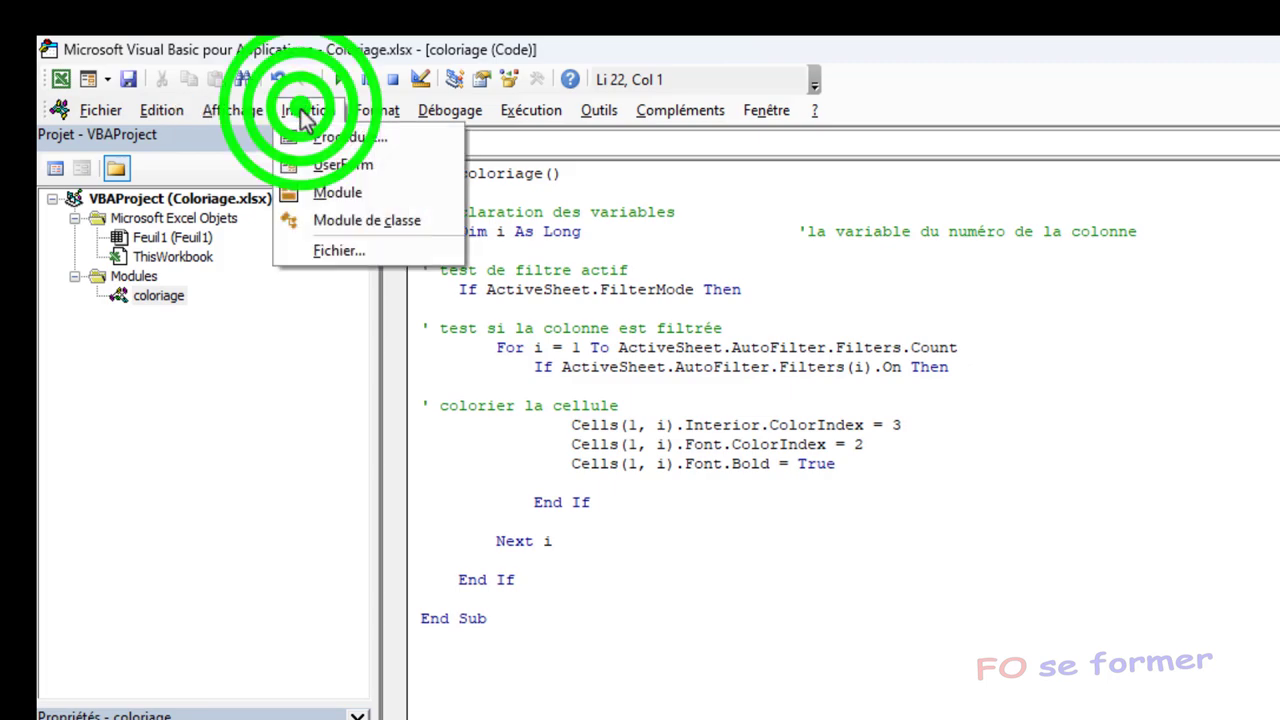
click(337, 190)
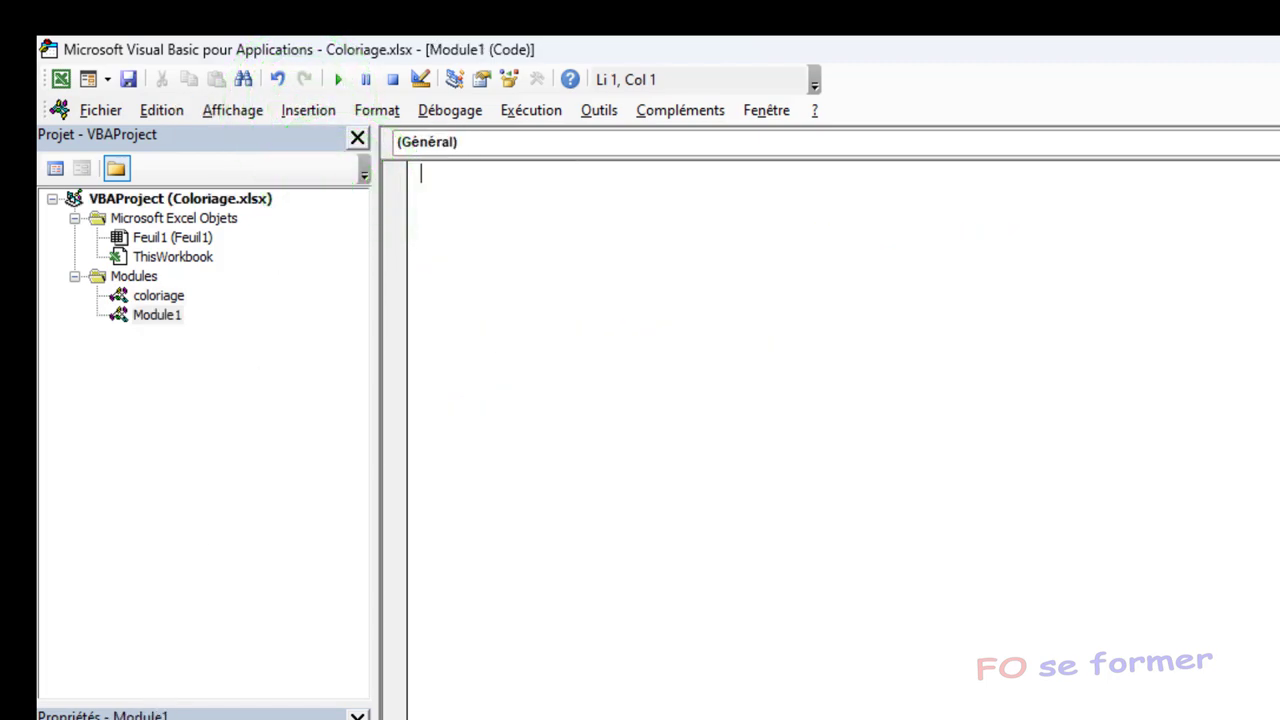
key(F4)
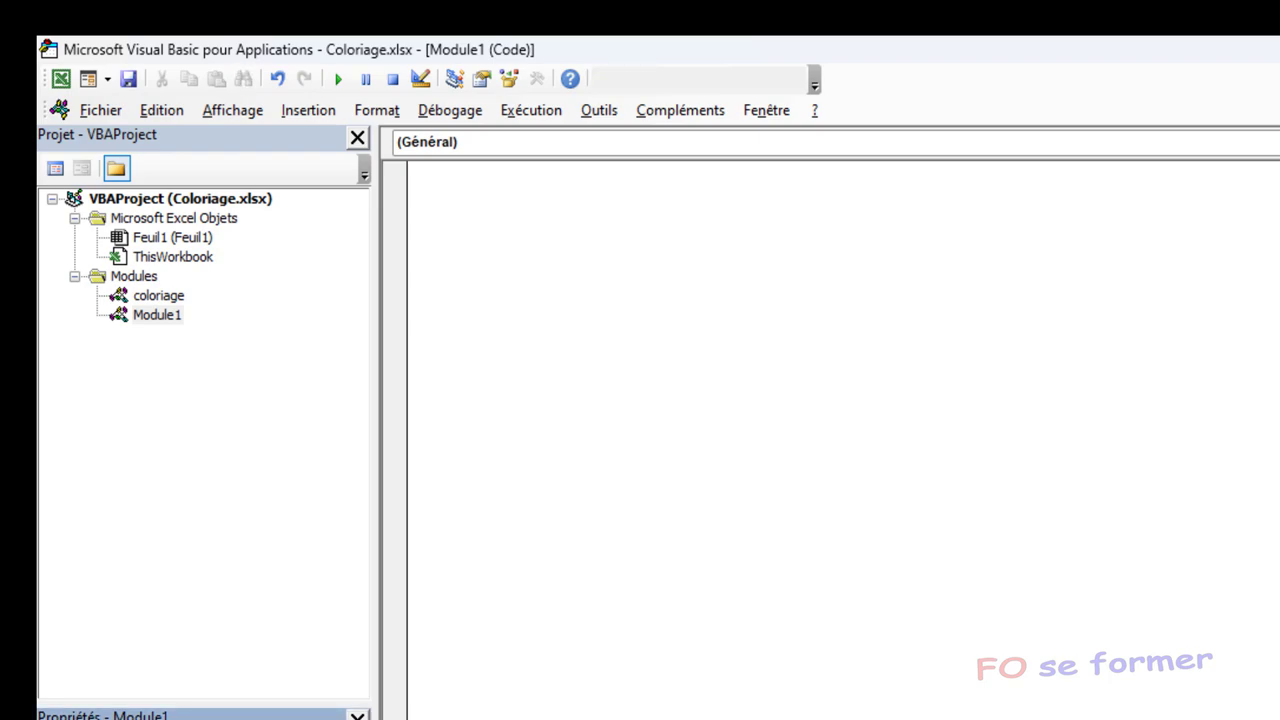
key(Return)
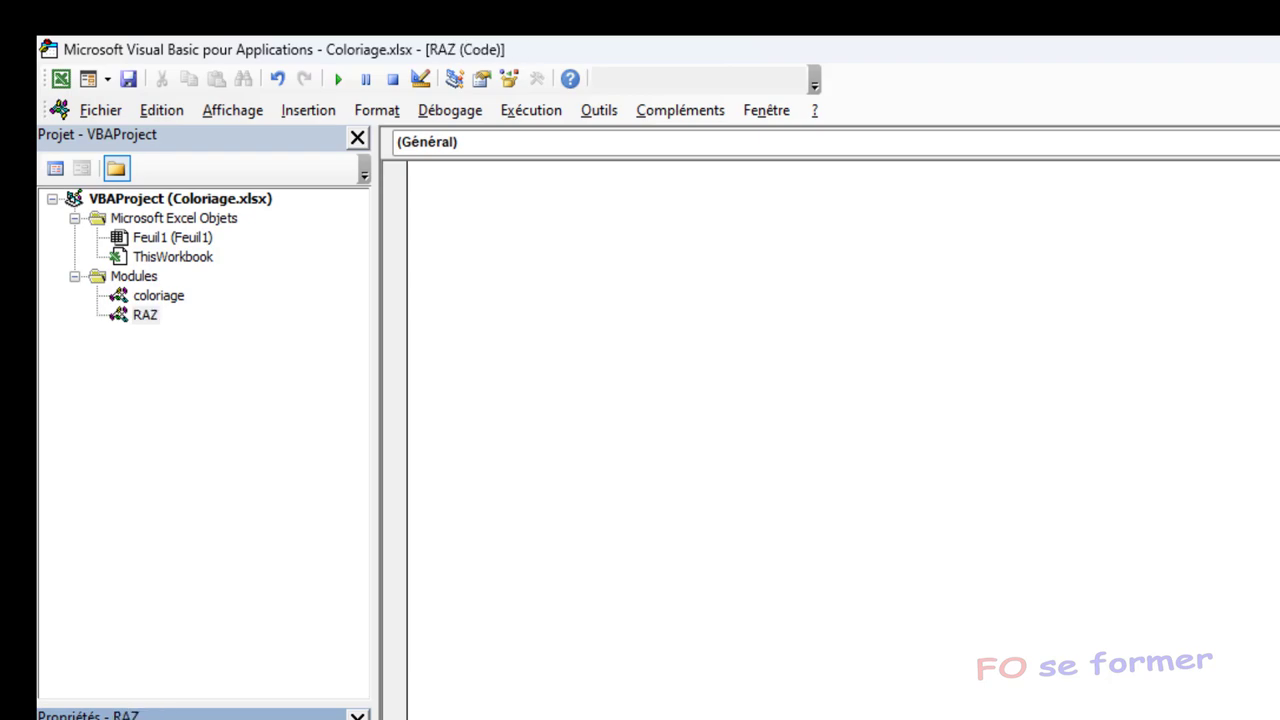
Step: Declare Sub raz() in the RAZ module with blank lines inside the procedure
click(422, 180)
text(s)
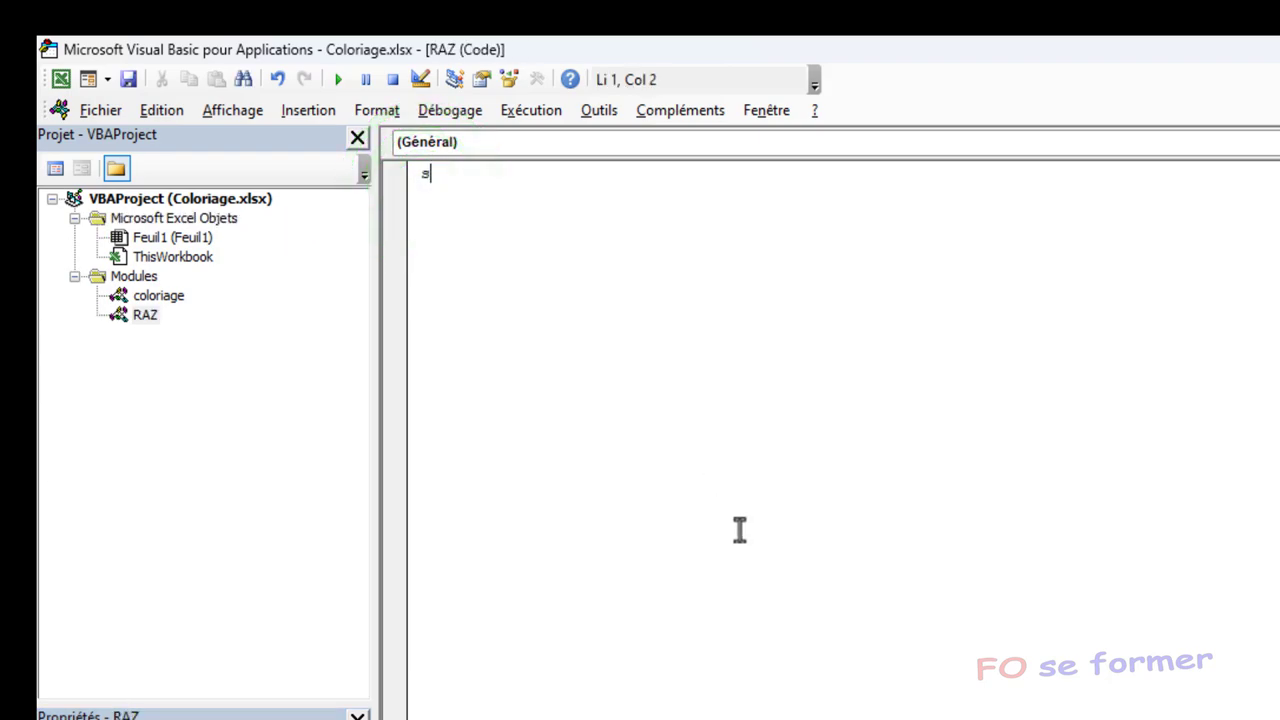
text(ub raz)
text(())
key(Return)
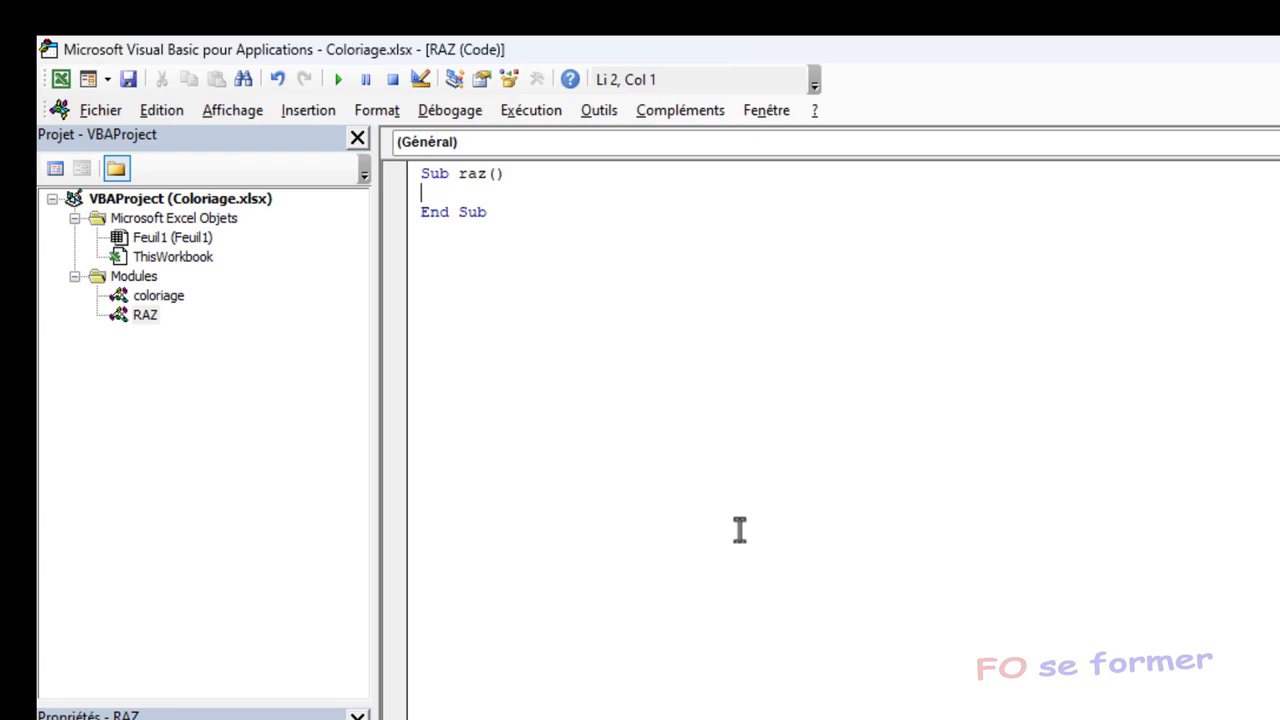
key(Return)
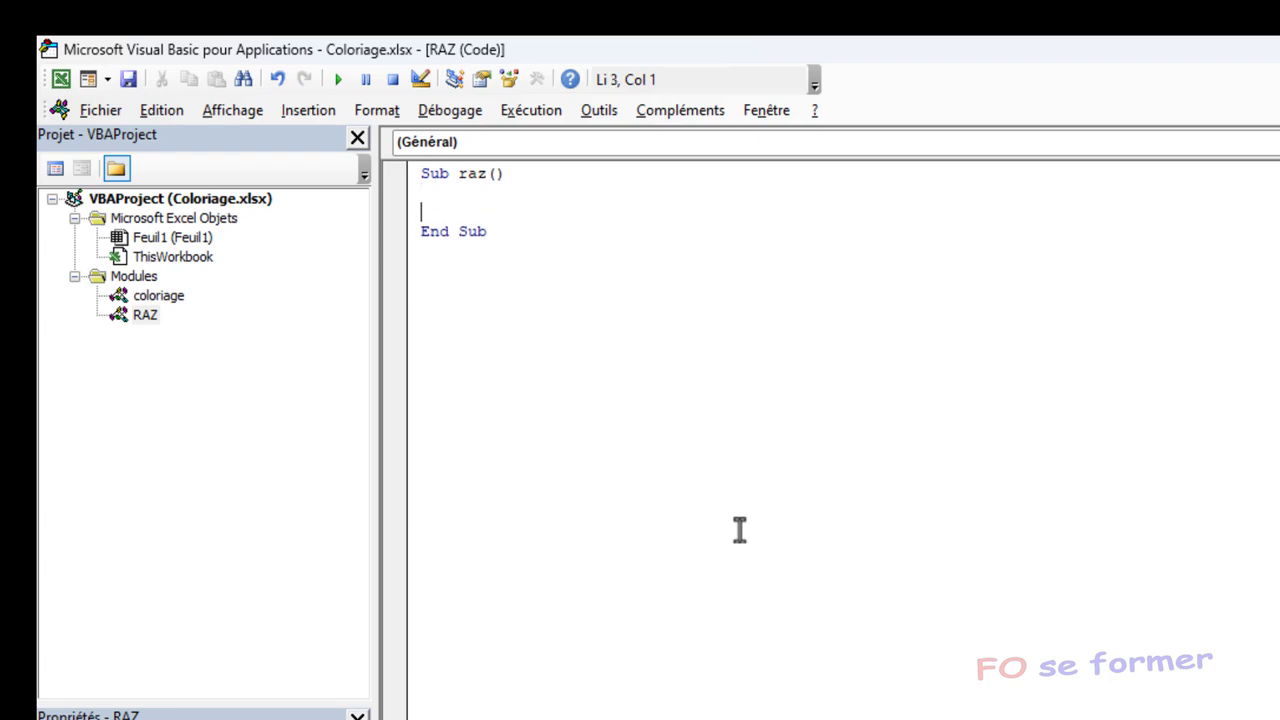
key(Return)
key(Return)
key(Return)
key(Up)
key(Up)
key(Up)
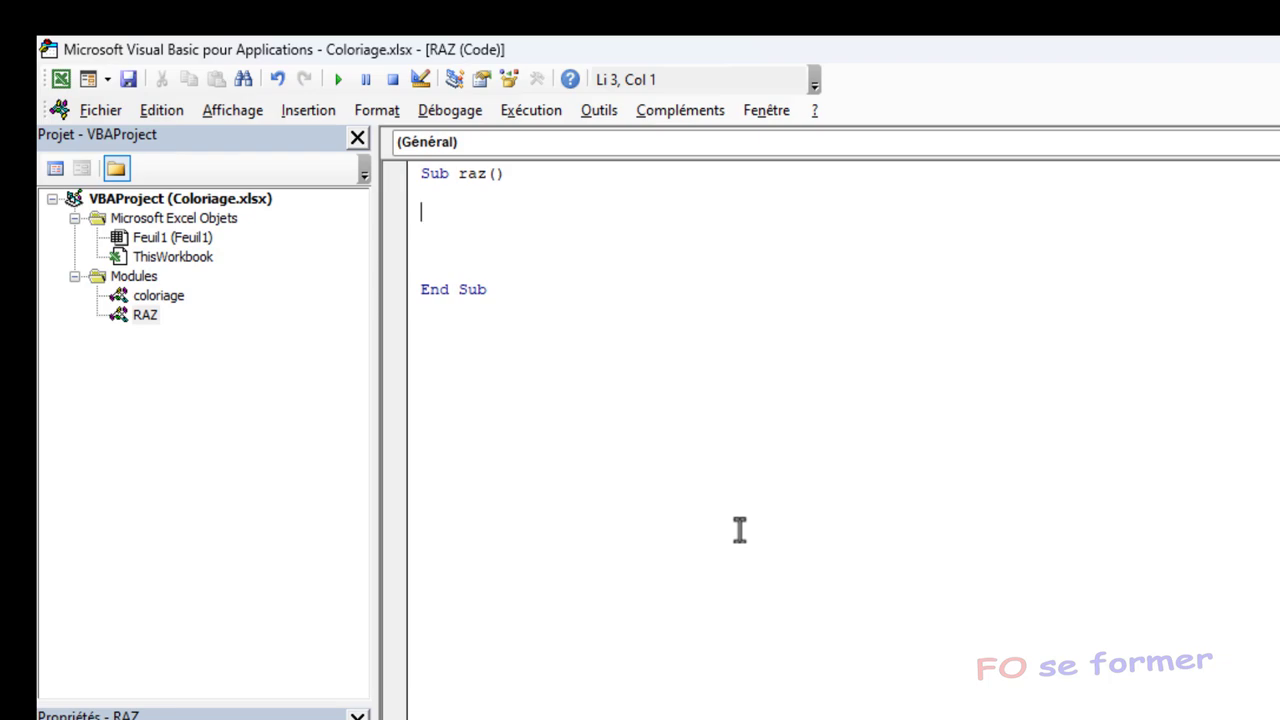
Step: Add the comment ' sélection de la ligne 1 as the procedure's first line
text(' )
text(sélection)
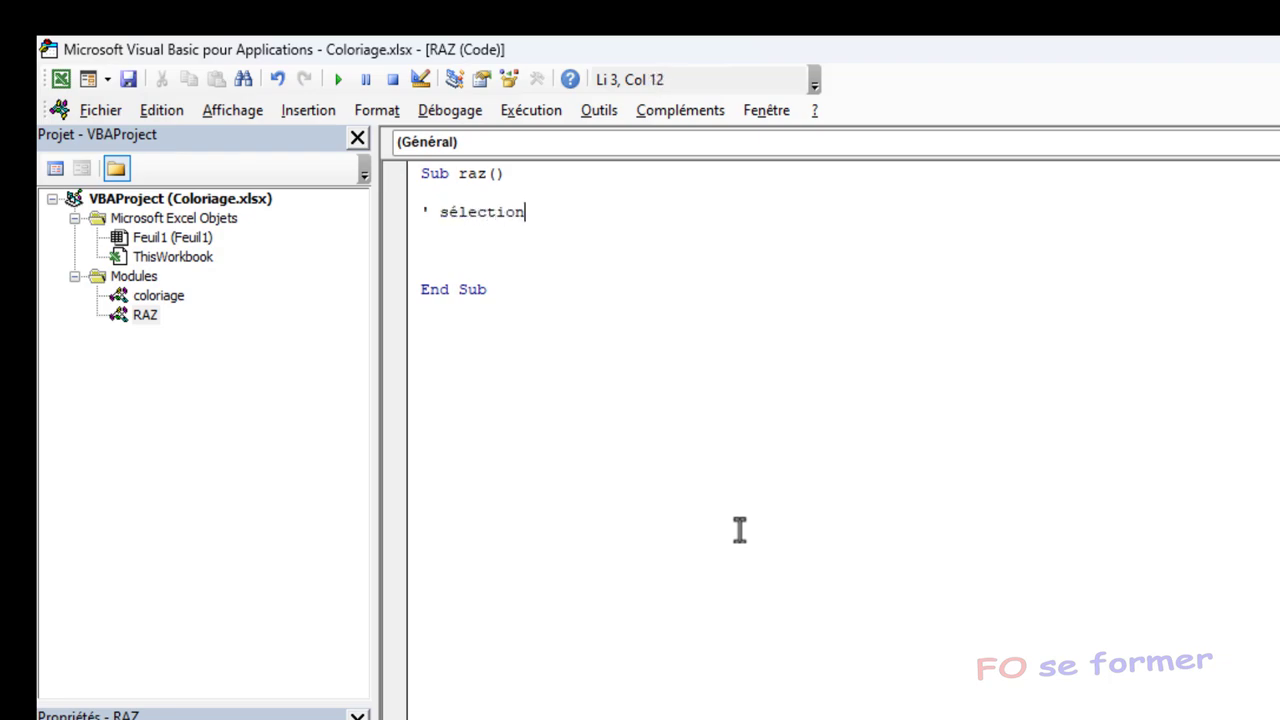
text( de la prem)
text(ière lign)
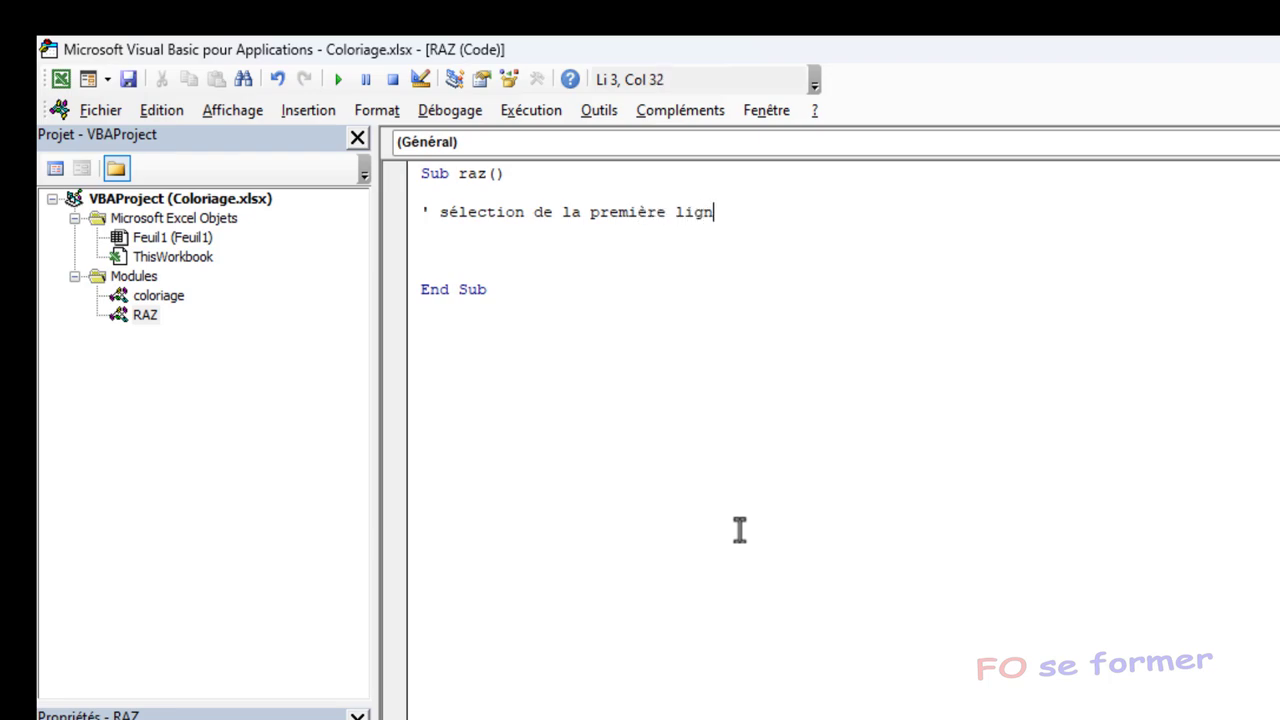
text(e)
key(BackSpace)
key(BackSpace)
key(BackSpace)
key(BackSpace)
key(BackSpace)
key(BackSpace)
key(BackSpace)
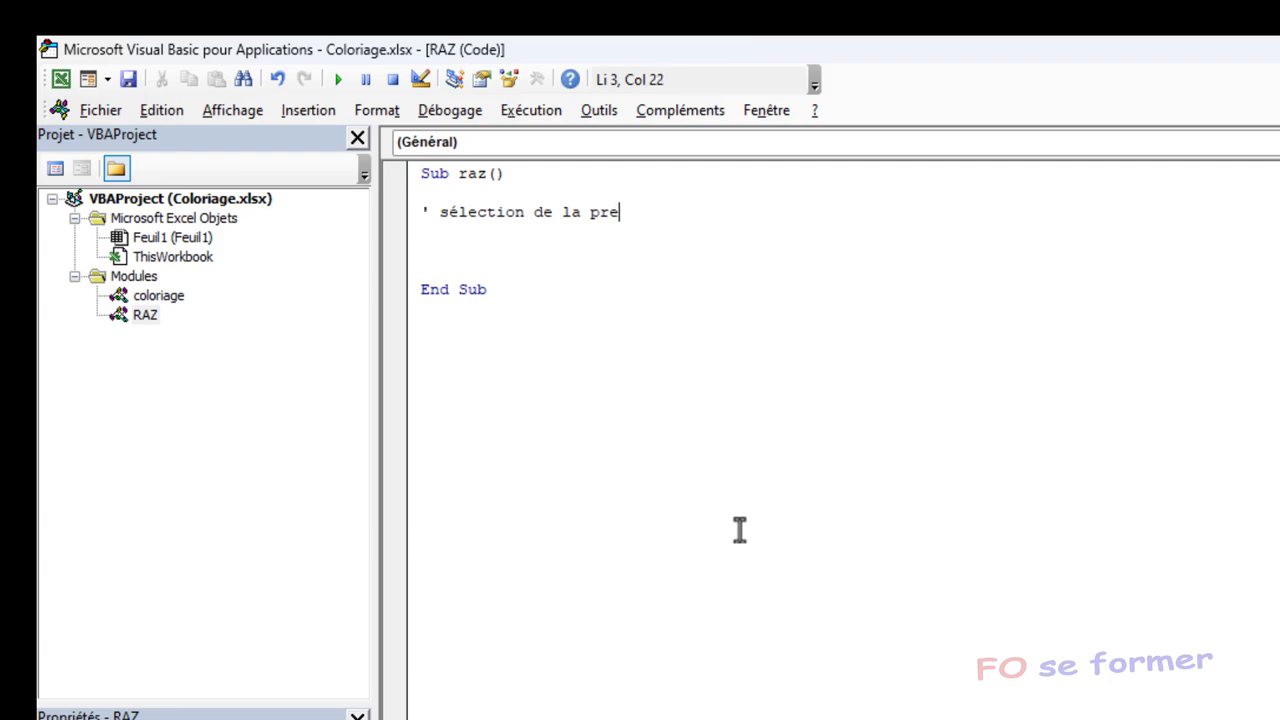
key(BackSpace)
key(BackSpace)
key(BackSpace)
text(l)
text(igne l)
key(Return)
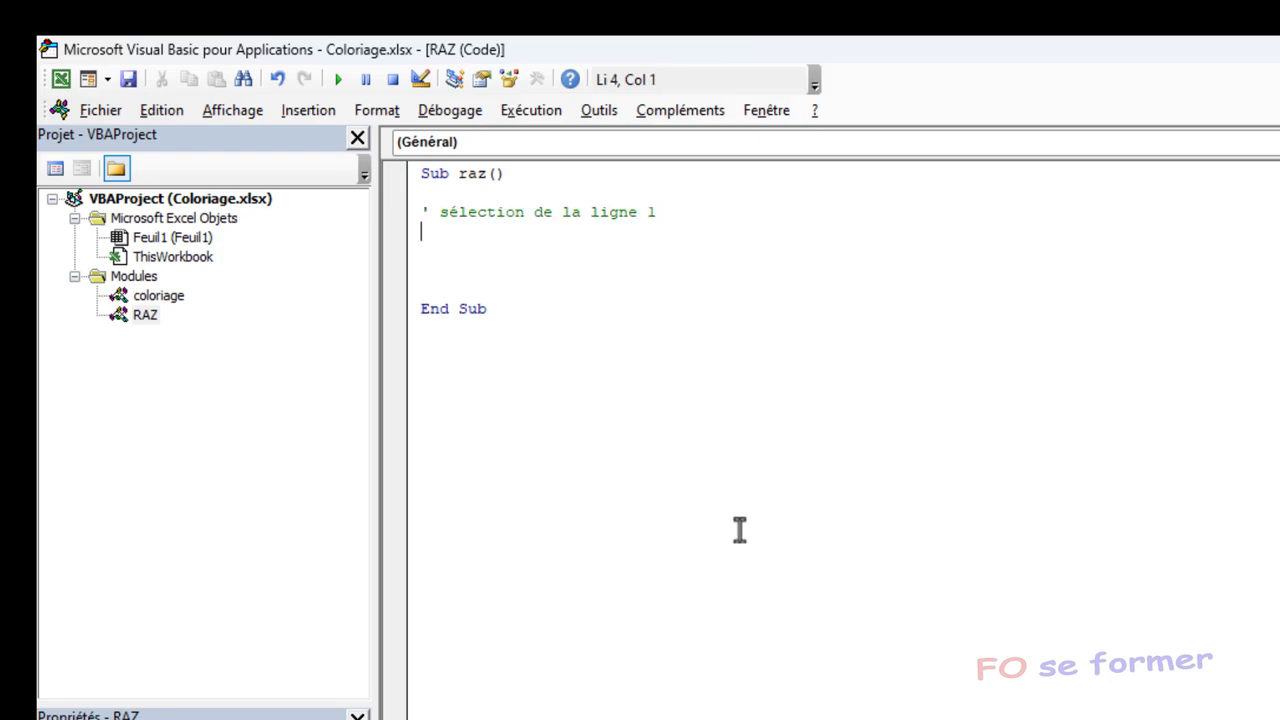
Step: Add the indented line Cells(1, 1).EntireRow.Select, leaving a blank line before End Sub
key(Tab)
text(ce)
text(lls()
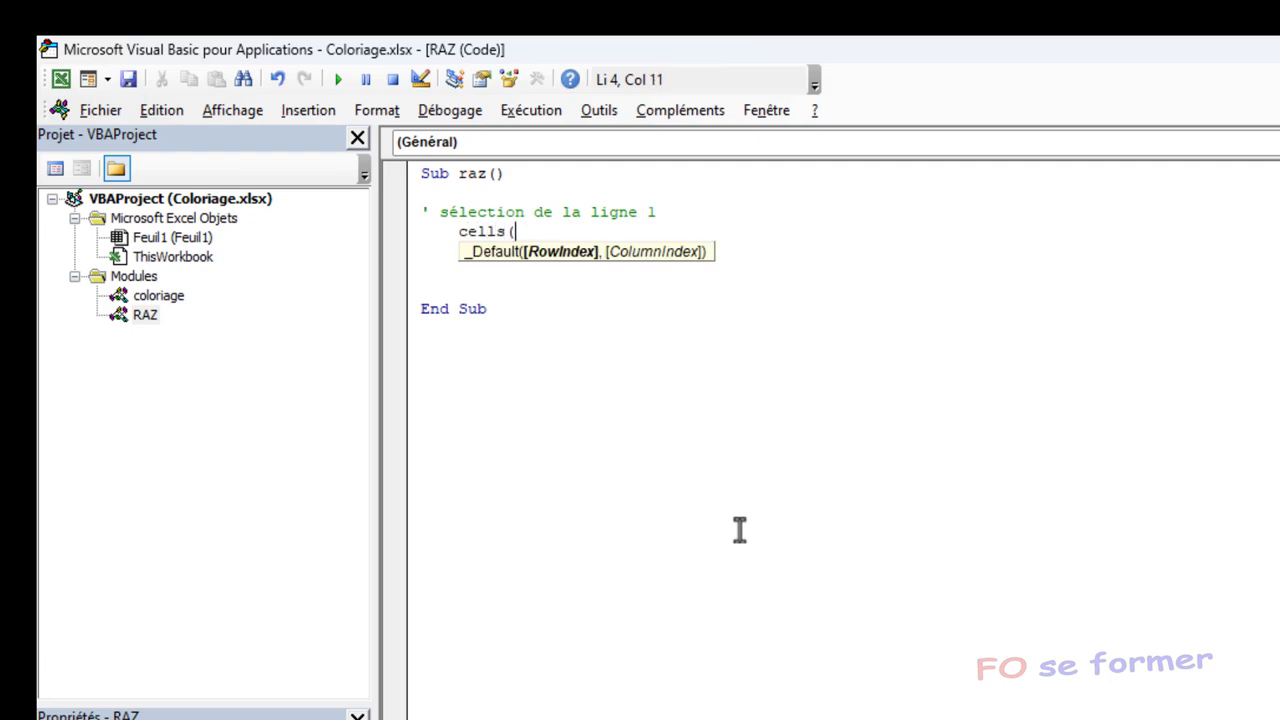
text(1,)
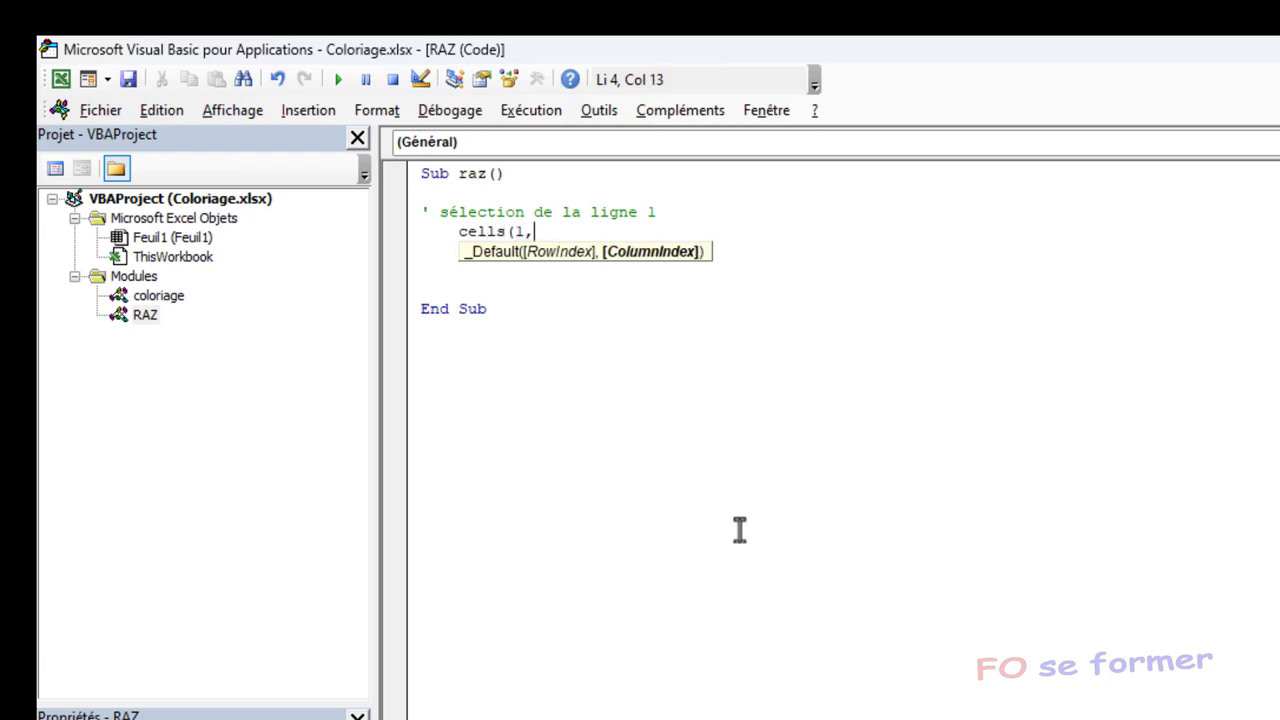
text(1))
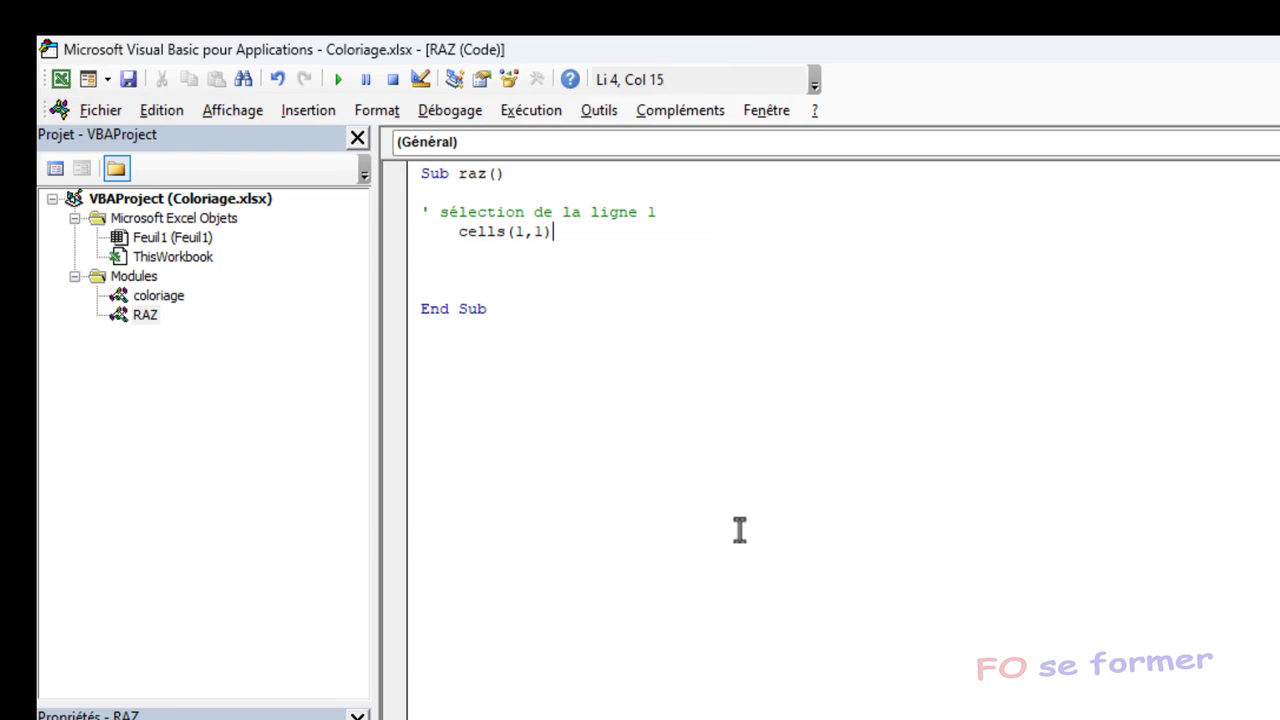
text(.ent)
text(irero)
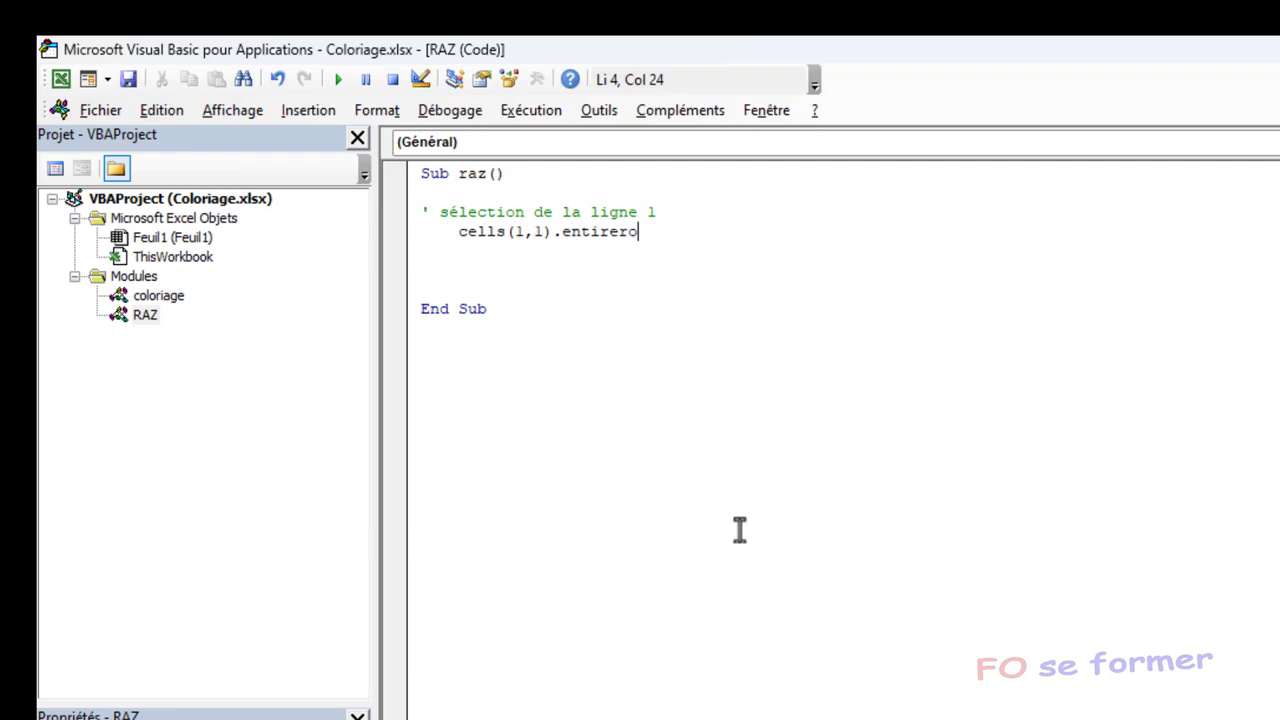
text(w)
text(.se)
text(lect)
key(Return)
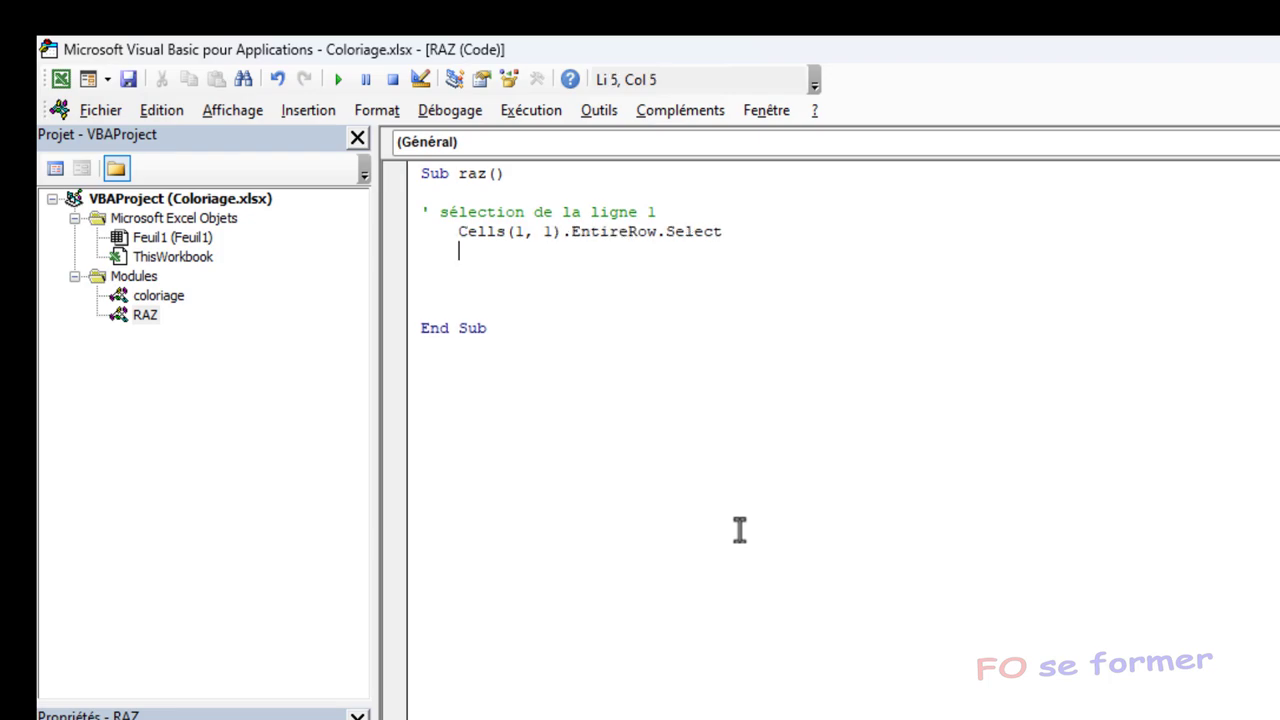
key(BackSpace)
key(Return)
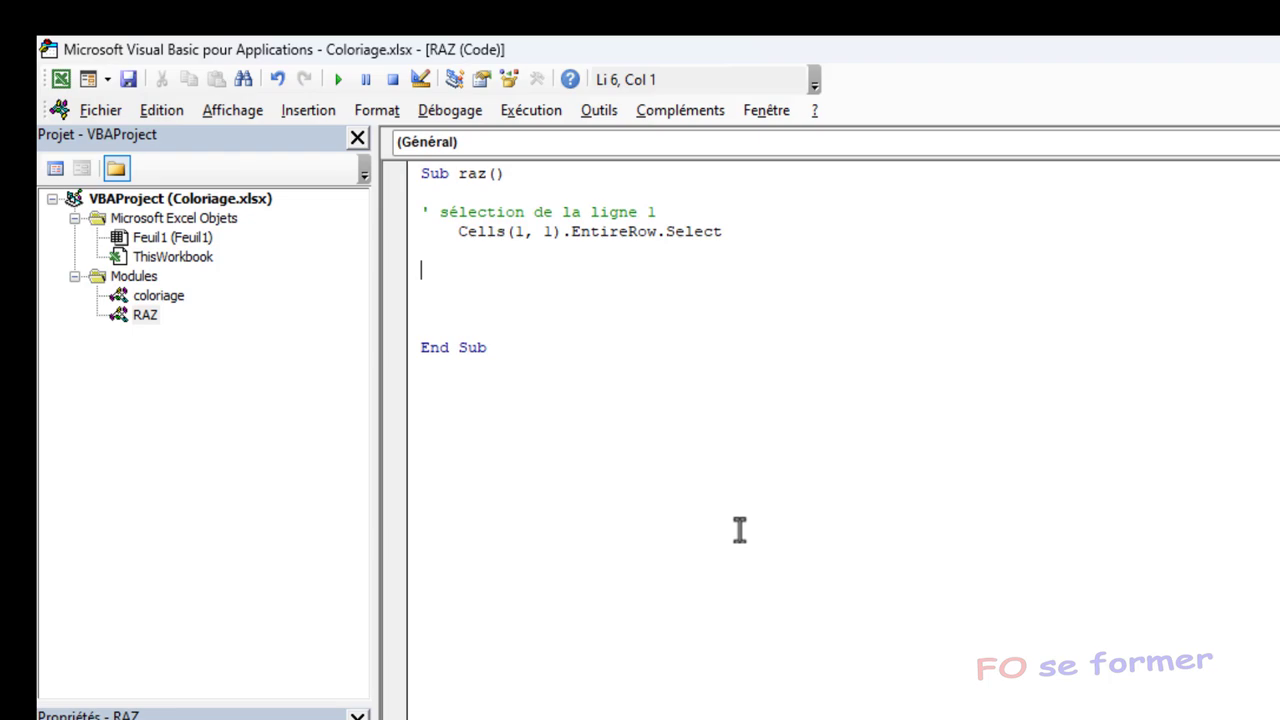
Step: Add the comment ' remettre sans mise en forme below the row selection
text(' )
text(remm)
key(BackSpace)
text(ettre )
text(co)
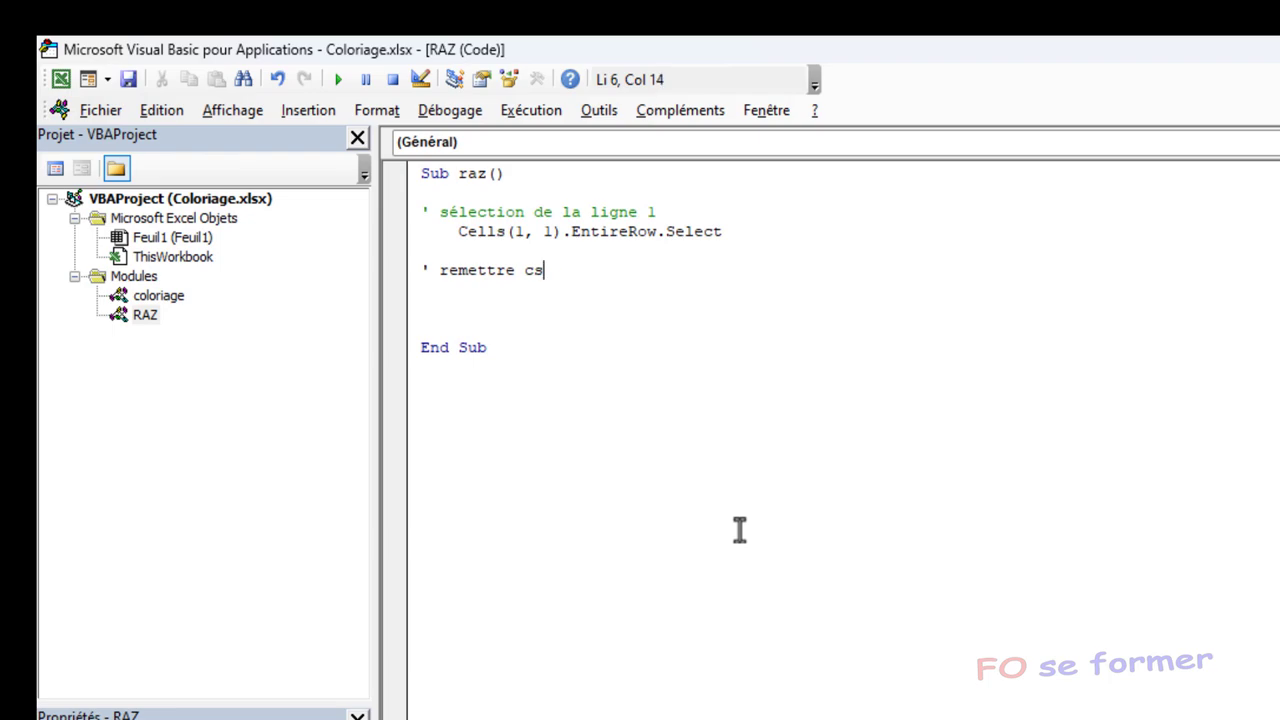
key(BackSpace)
key(BackSpace)
text(sans m)
text(ise en forme)
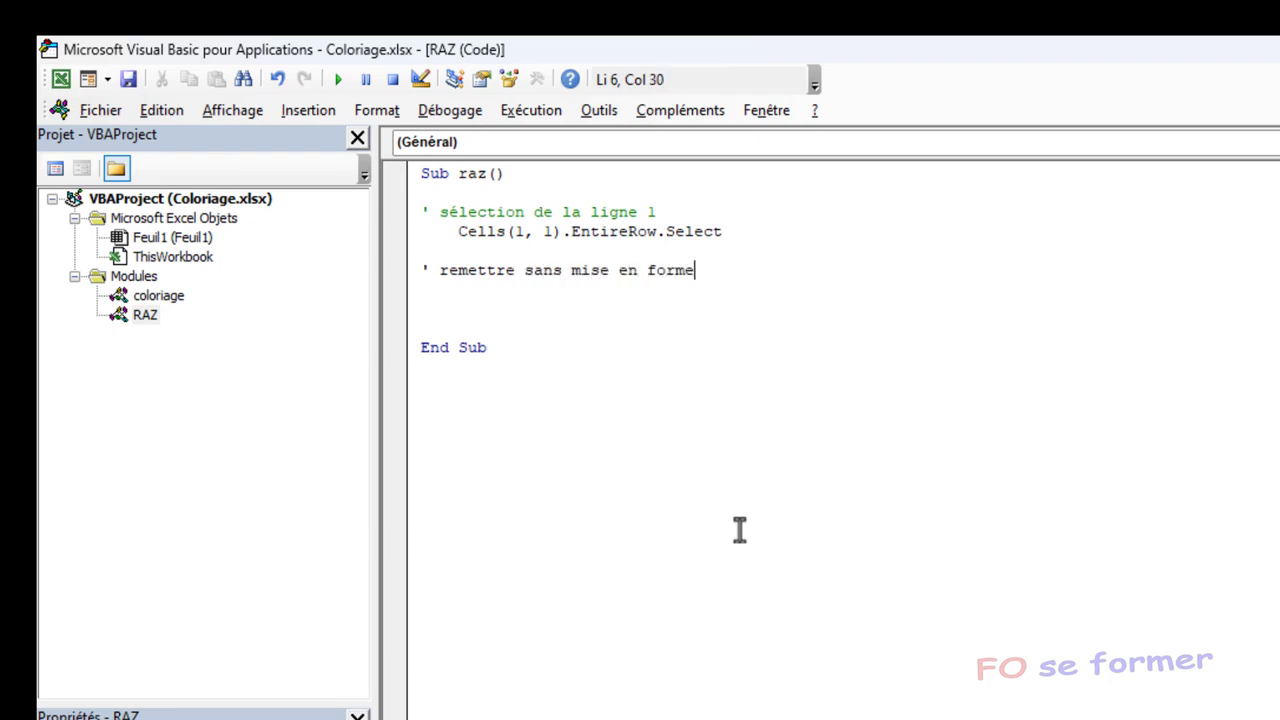
key(Return)
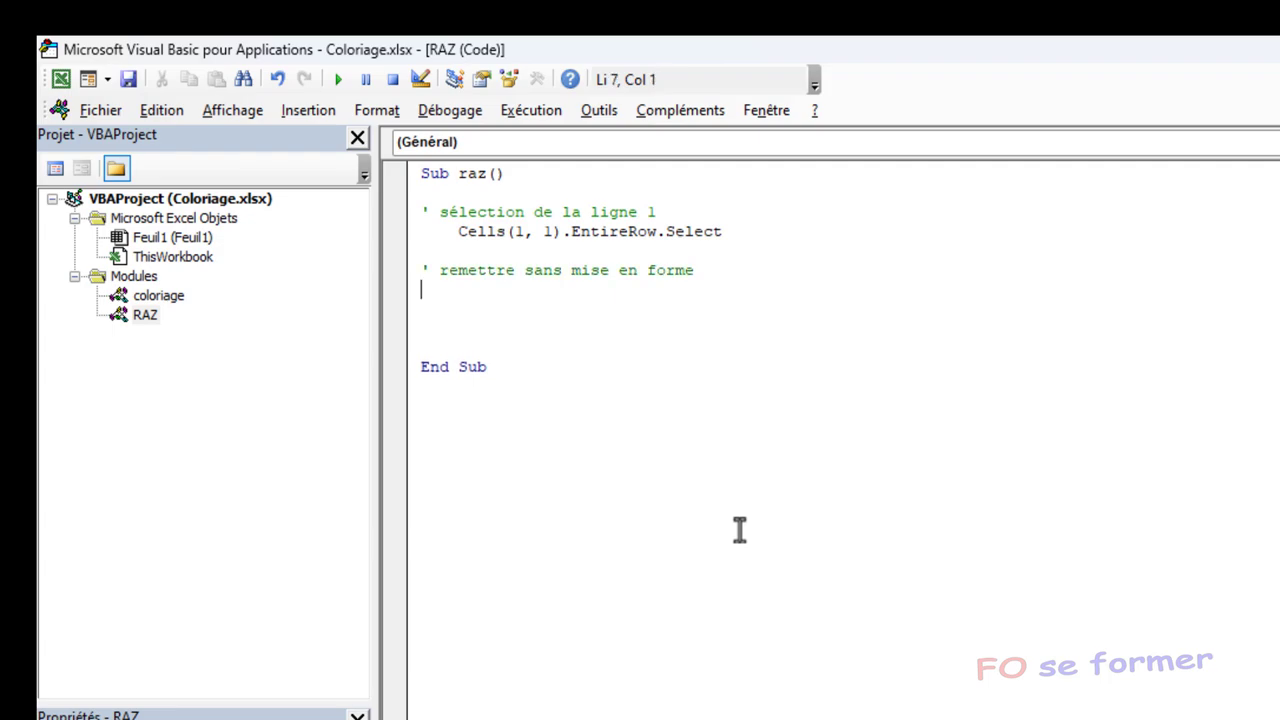
Step: Add the indented line Selection.Interior.ColorIndex = xlNone under the comment
key(Tab)
text(selec)
key(BackSpace)
text(lection)
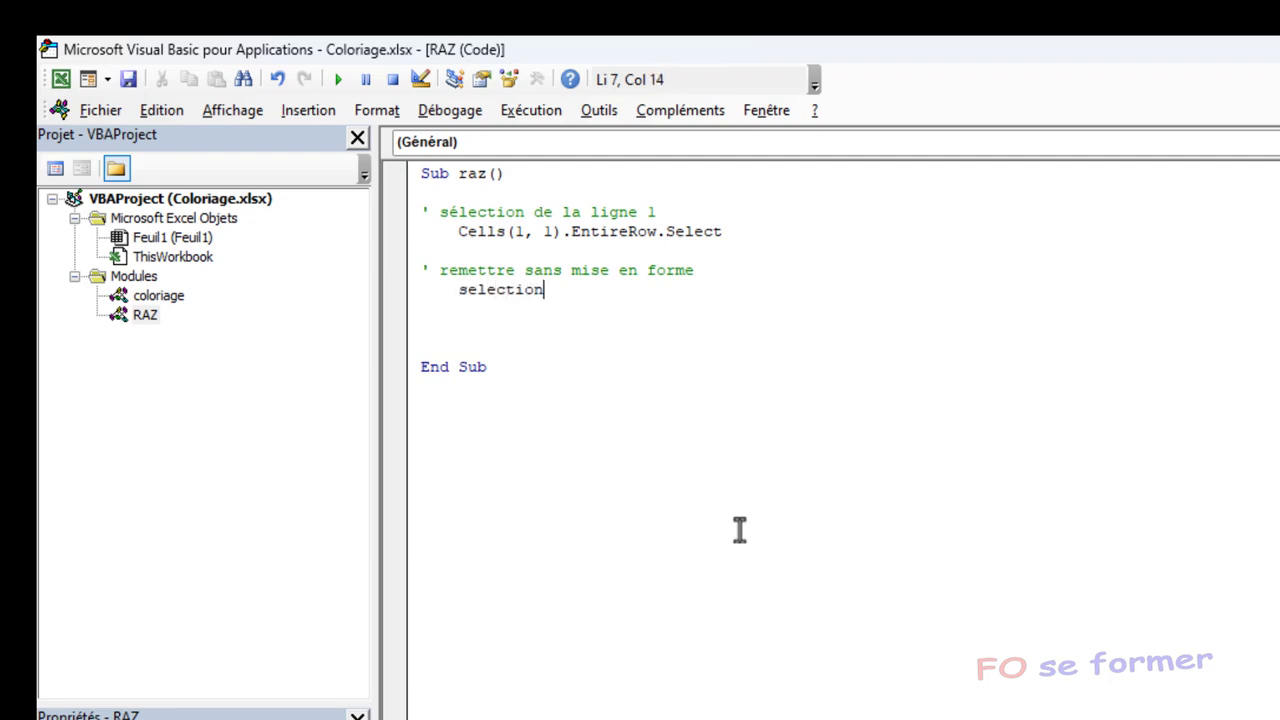
text(.i)
text(nterior)
text(.colo)
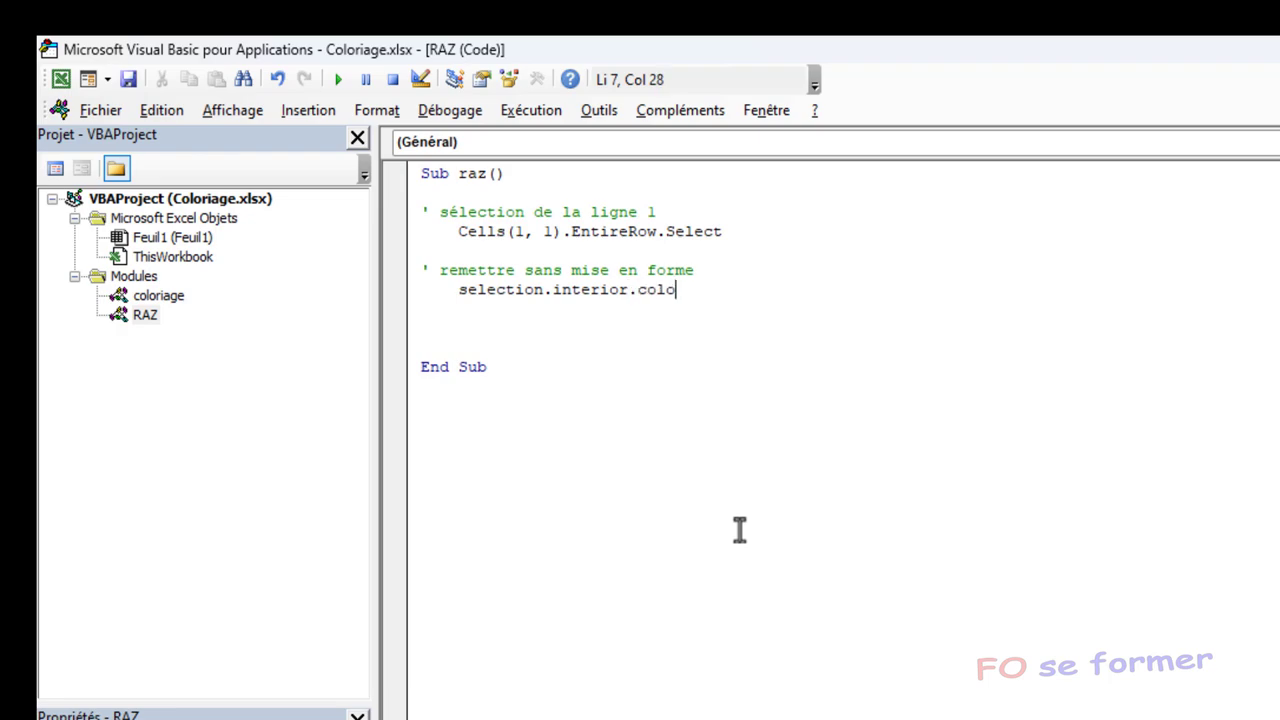
text(rindex)
text(=xl)
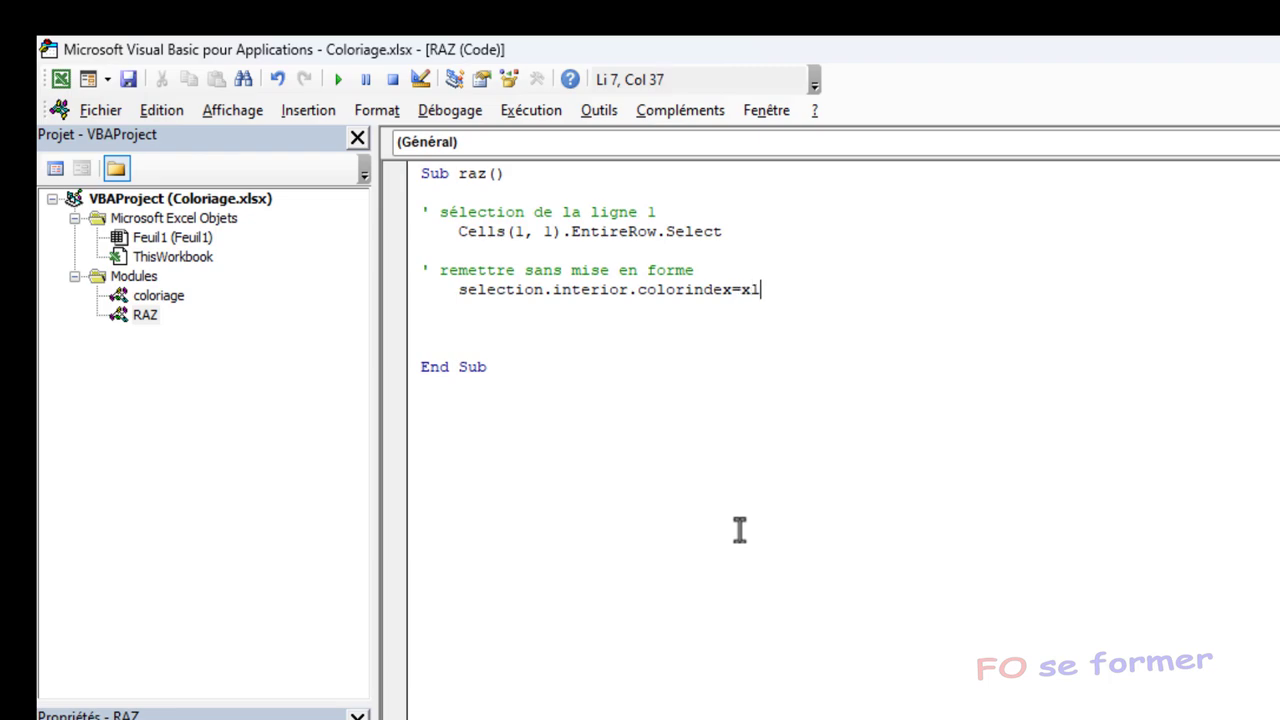
text(none)
key(Return)
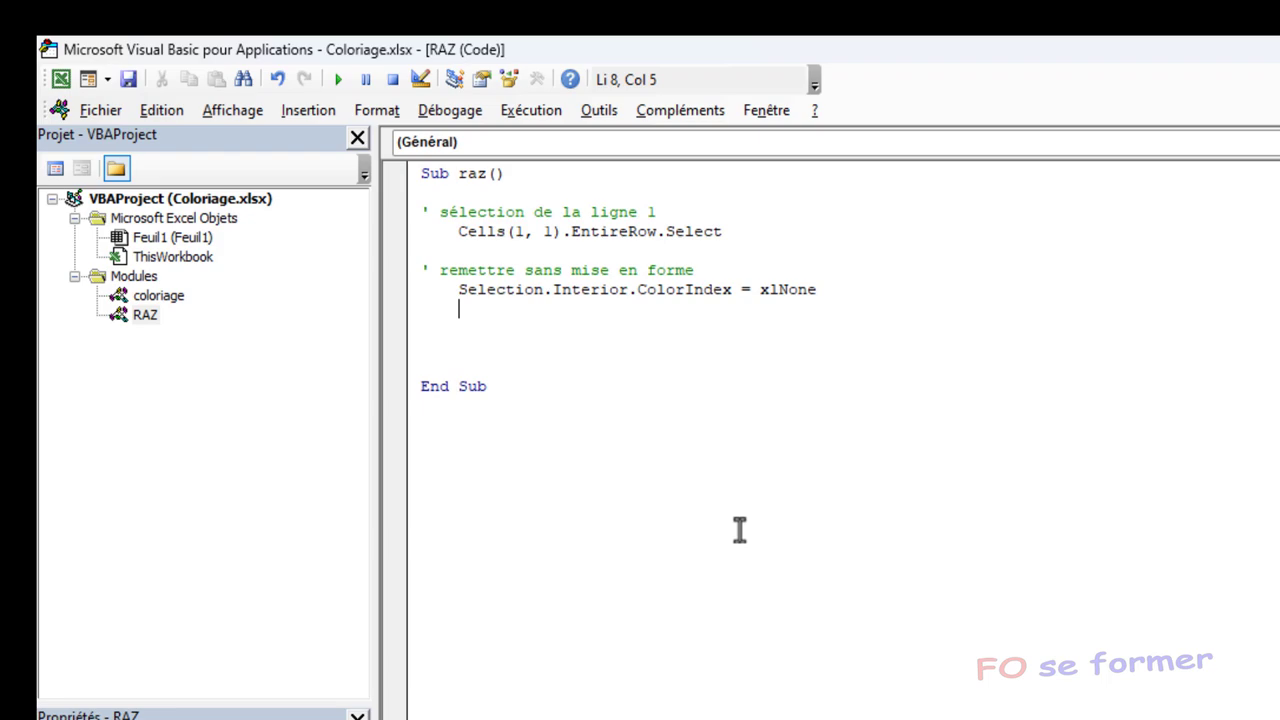
Step: Append Selection.Font.ColorIndex = 1, Selection.Font.Bold = False and Cells(1, 1).Select before End Sub in raz
text(selec)
text(tion)
text(.)
text(font.c)
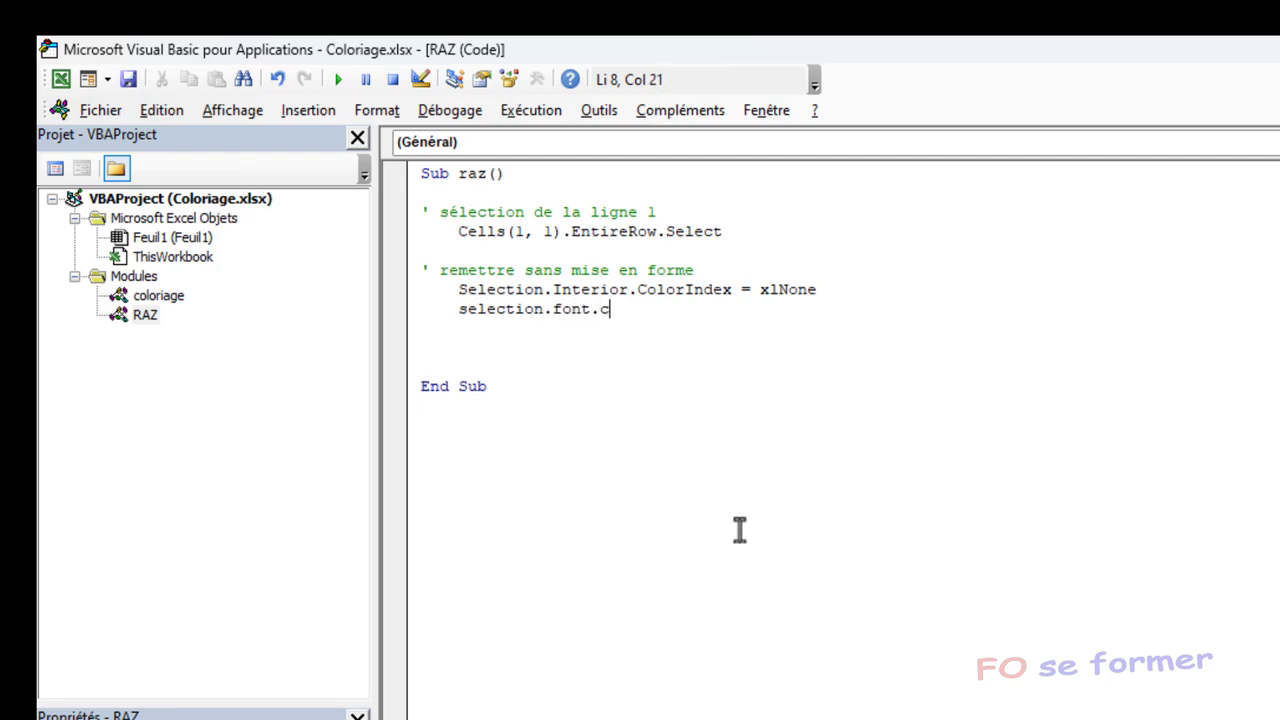
text(olorinde)
text(x=)
text(1)
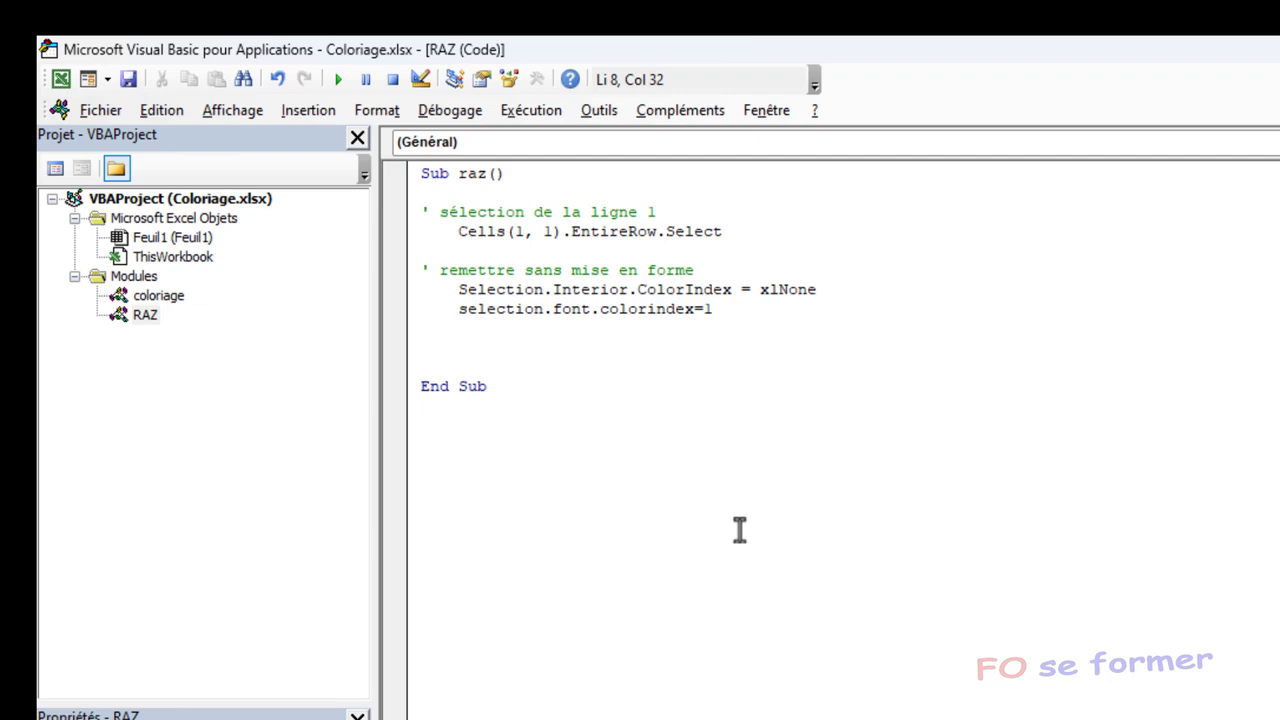
key(Return)
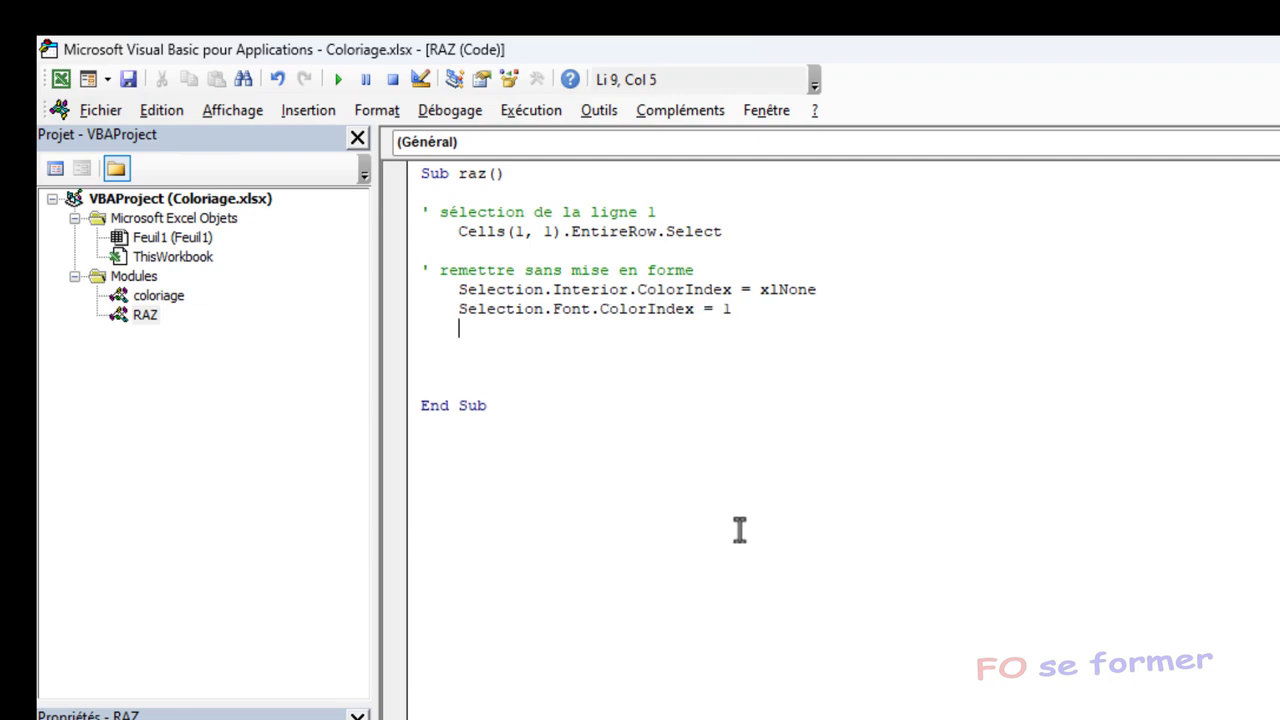
text(selectio)
text(n.f)
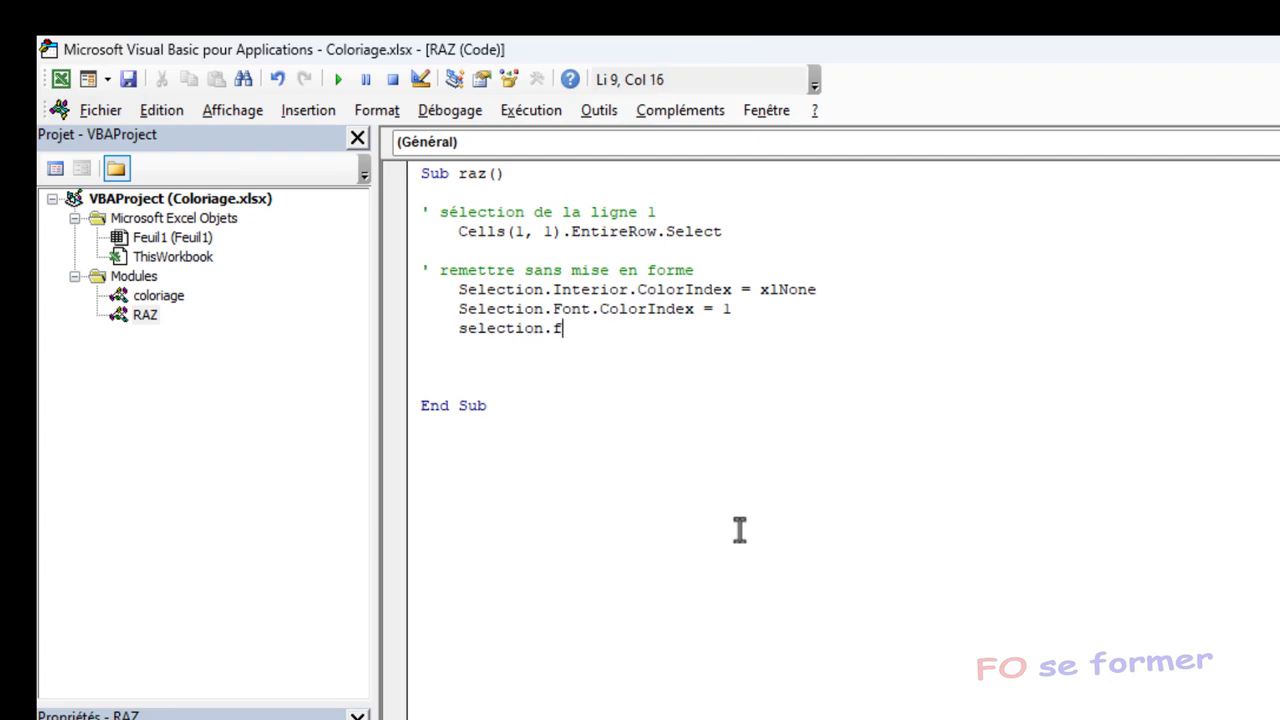
text(ont.b)
text(old)
text(=)
text(fals)
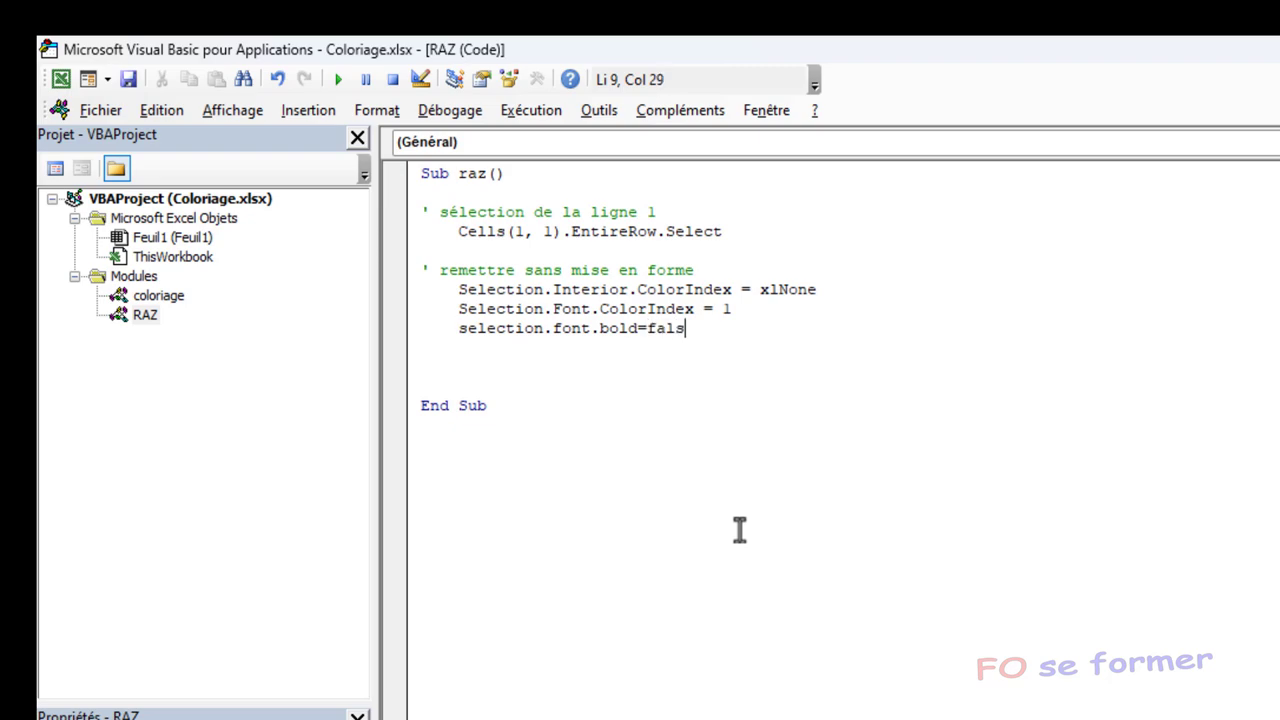
text(e)
key(Return)
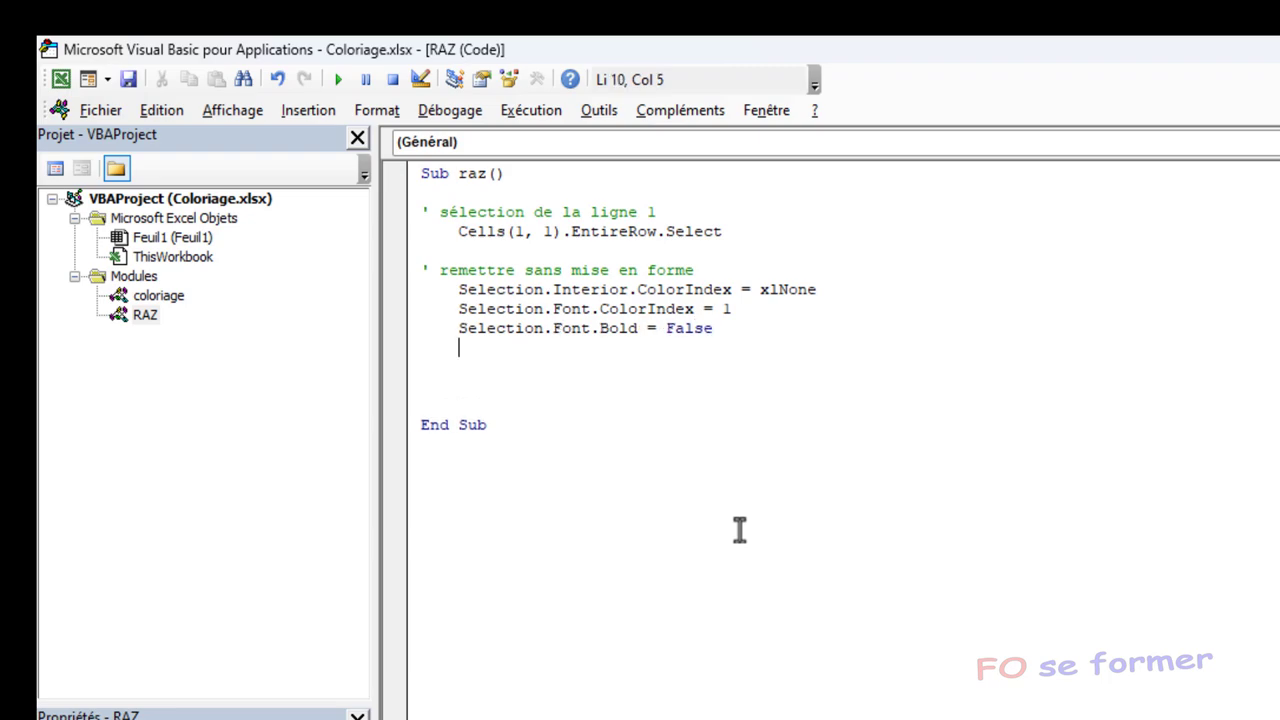
key(Return)
text(cells)
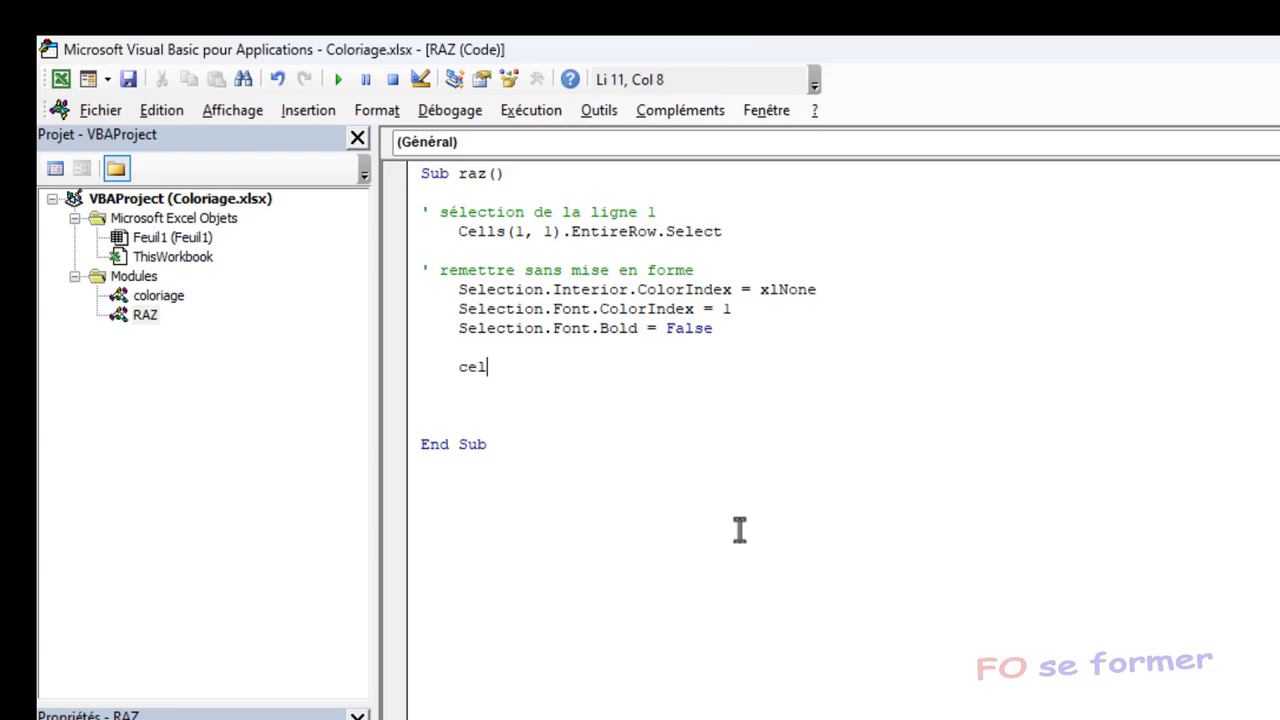
text(()
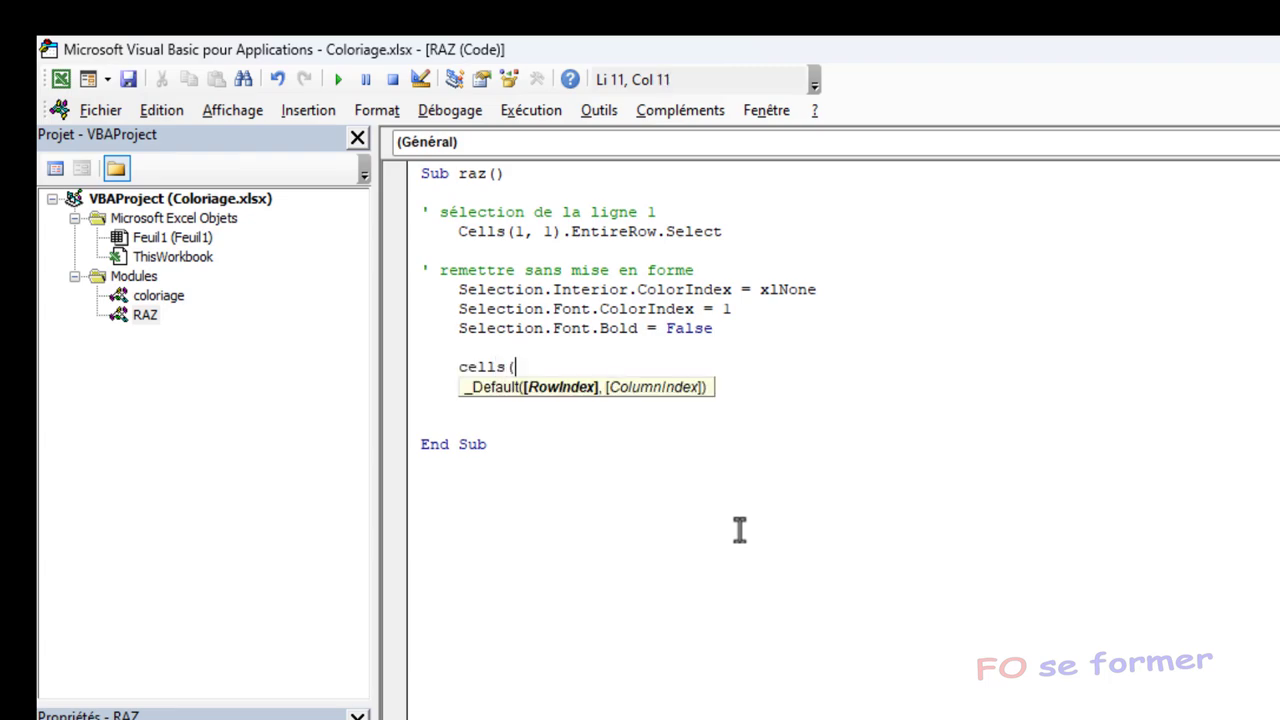
text(1,1)
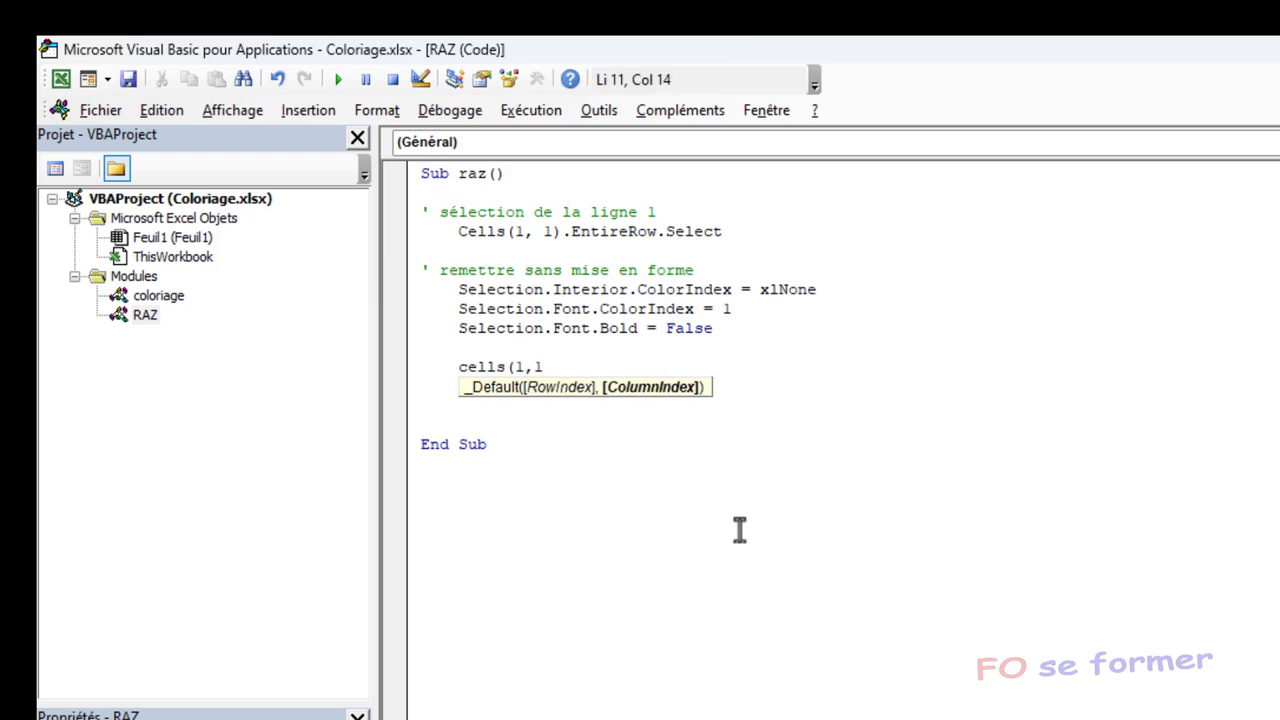
text().)
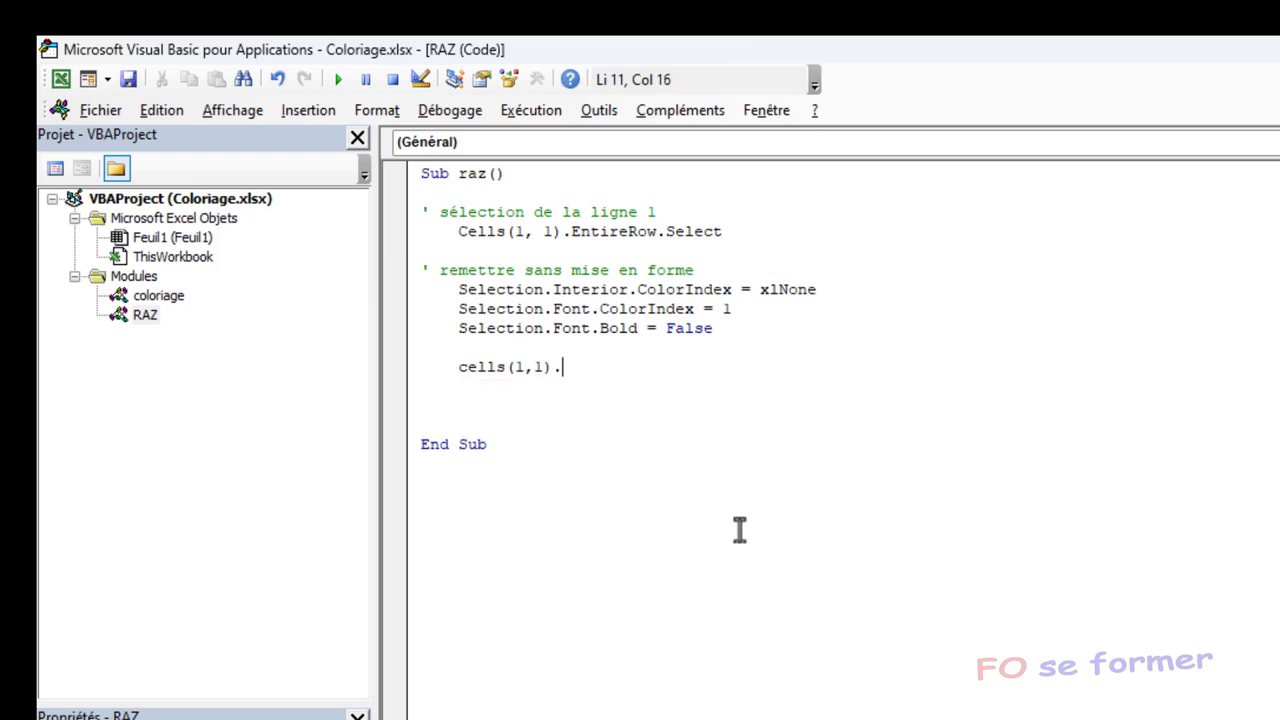
text(select)
key(Return)
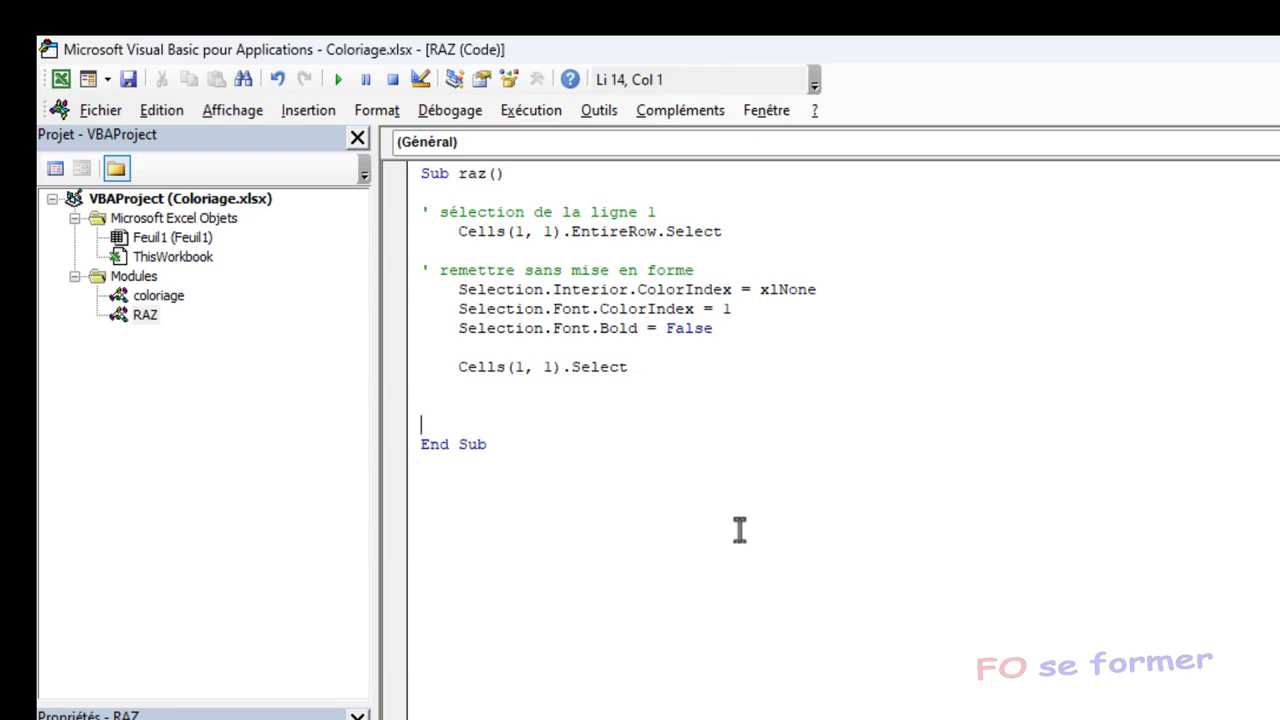
key(BackSpace)
key(BackSpace)
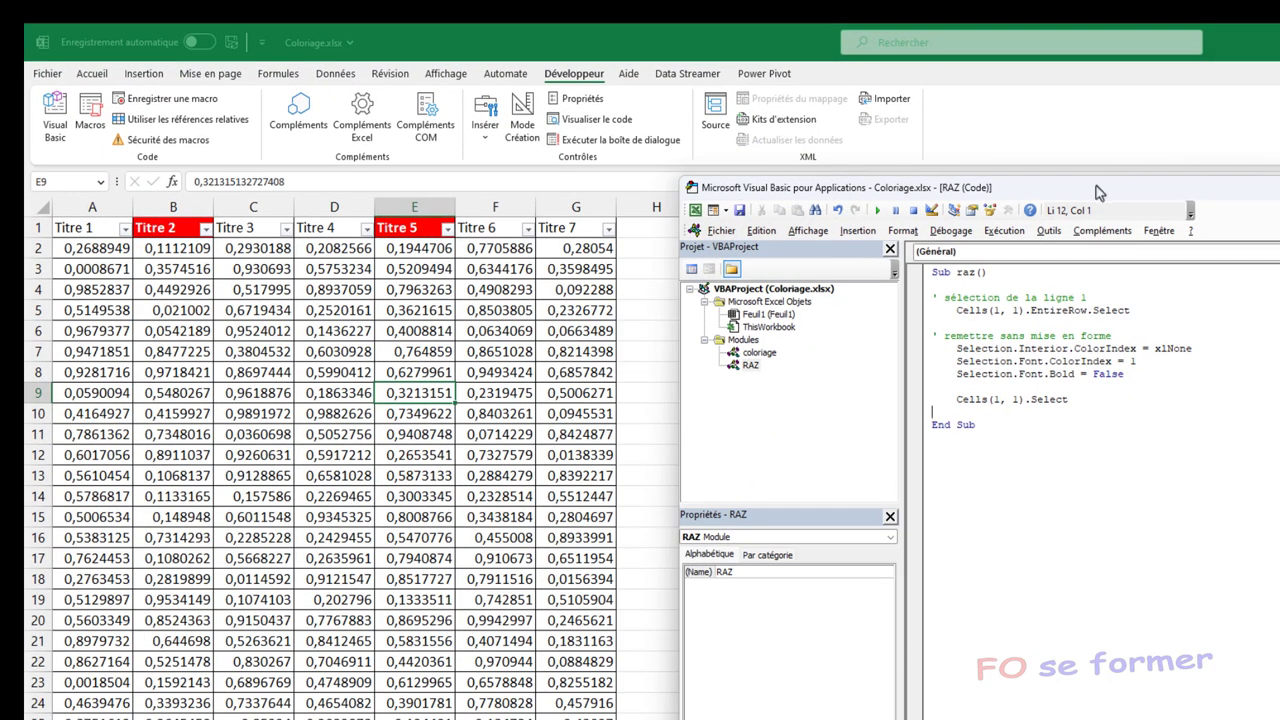
Step: Run the raz macro from the editor to clear the red Titre 2 and Titre 5 headers, then return to Excel
drag(1098, 190, 1124, 194)
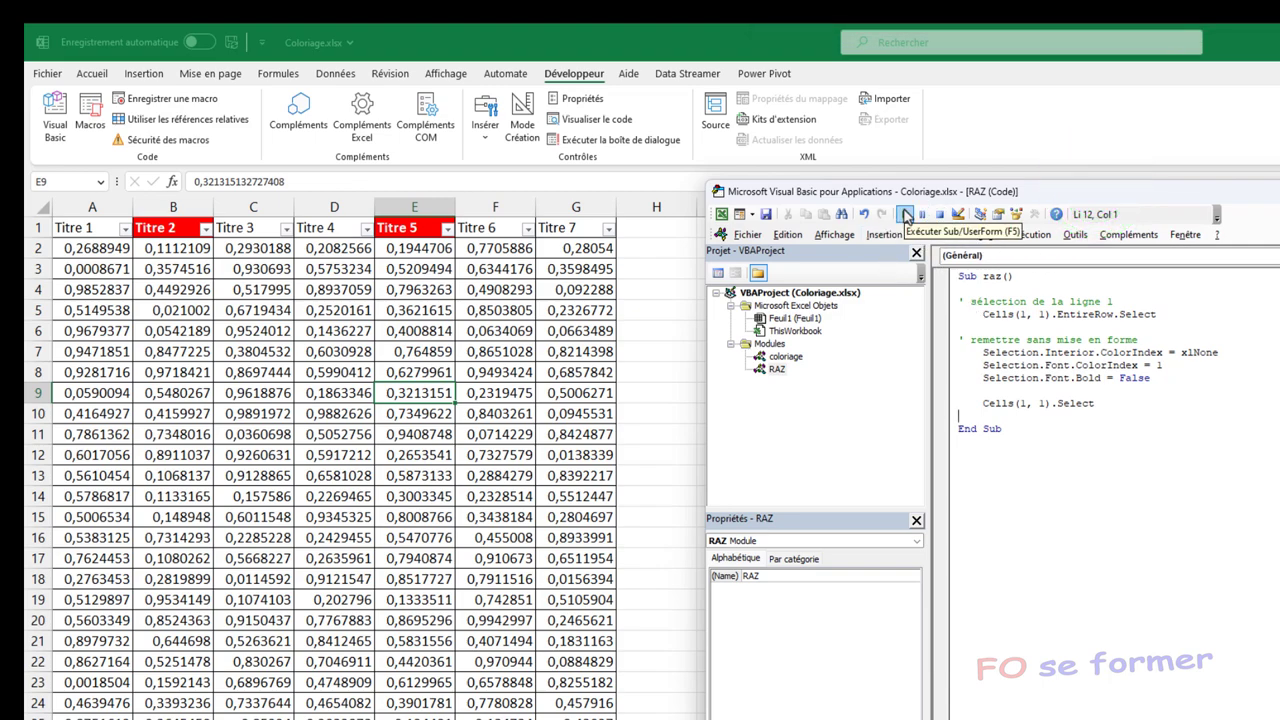
click(904, 215)
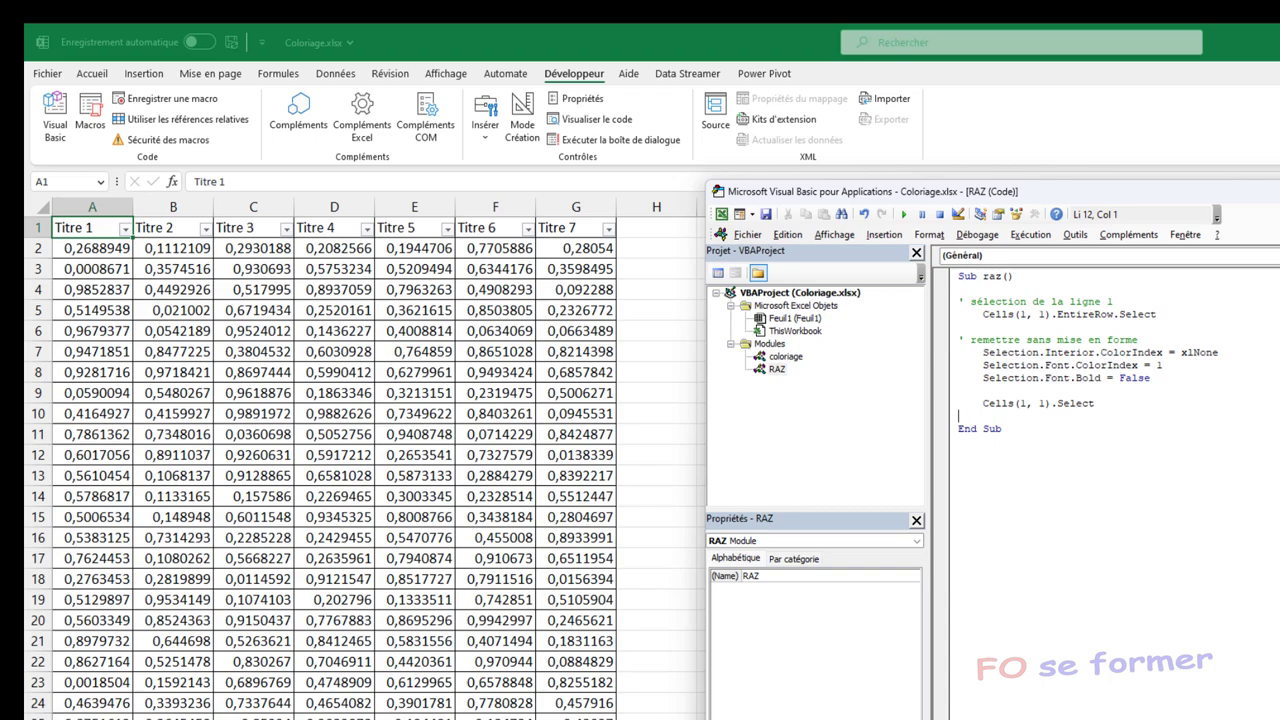
key(alt+F11)
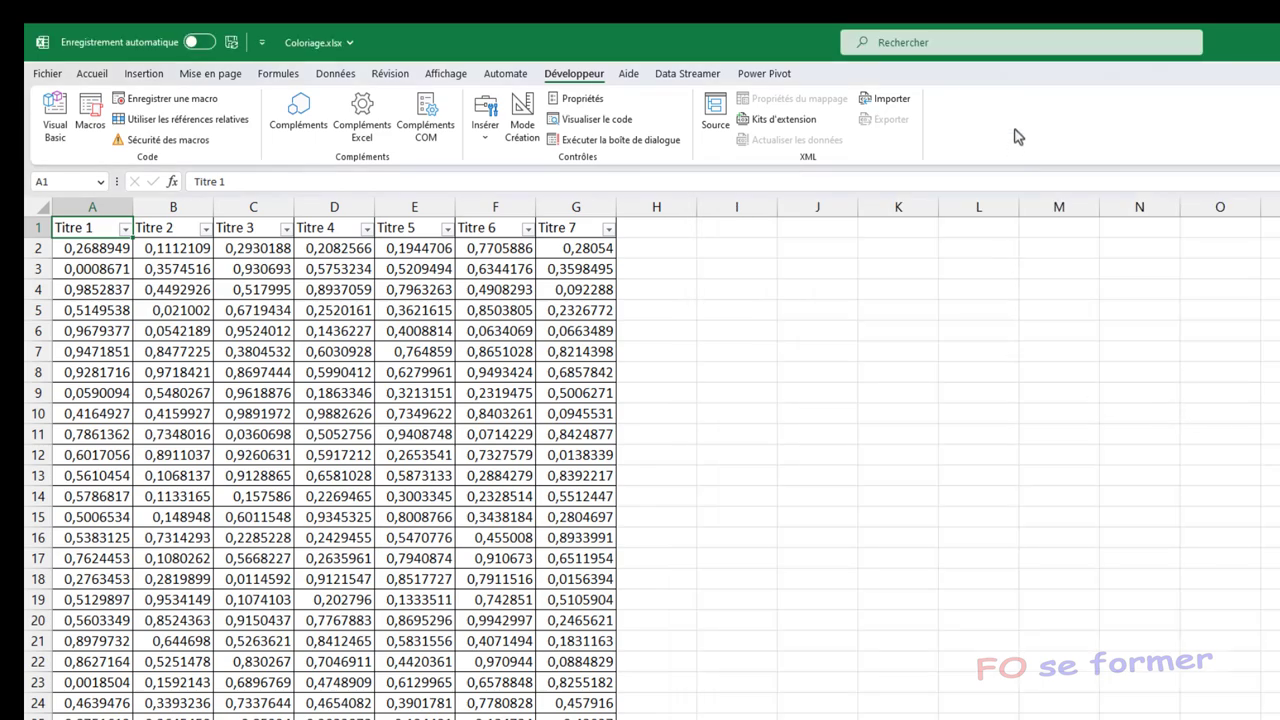
right_click(1014, 114)
click(976, 112)
right_click(1073, 110)
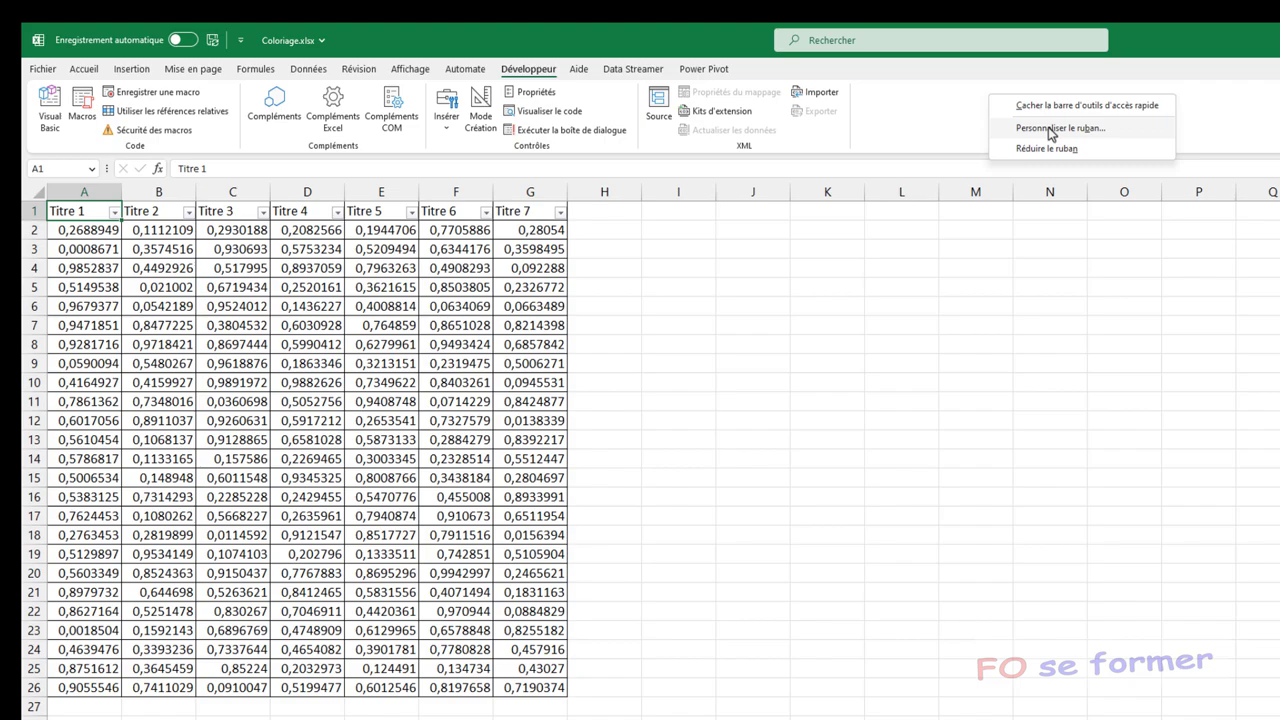
click(1136, 137)
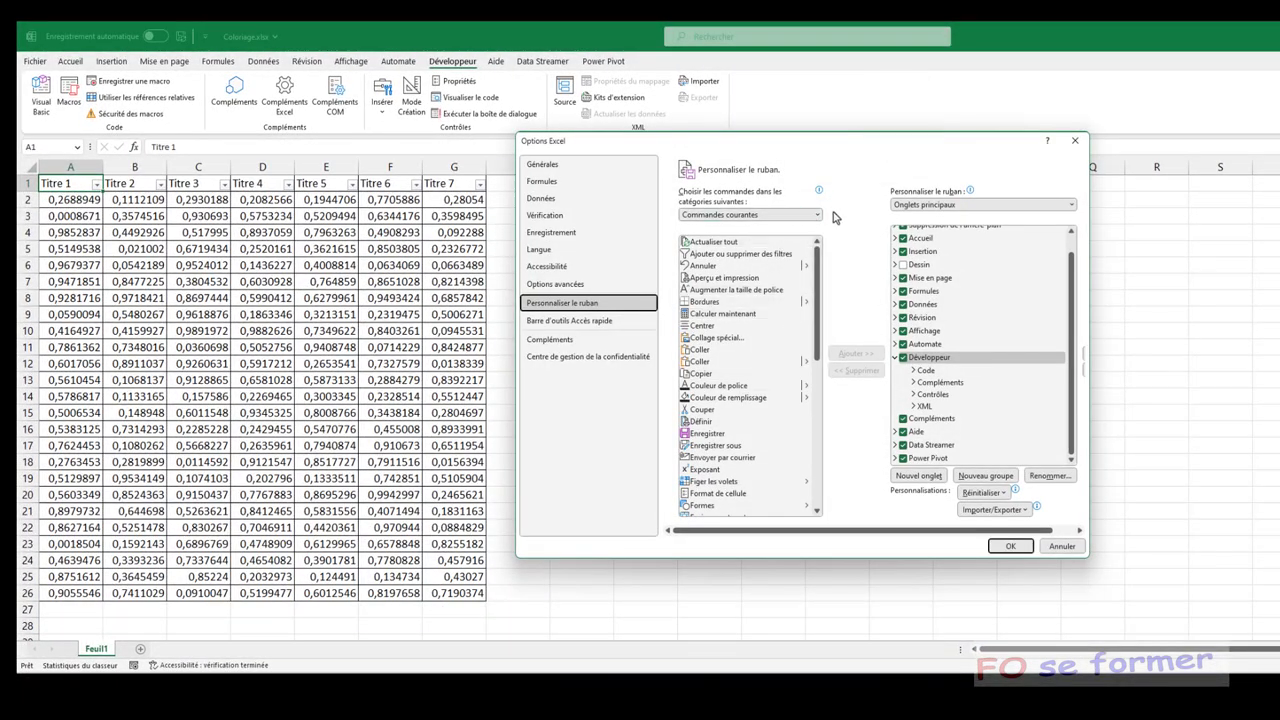
click(818, 215)
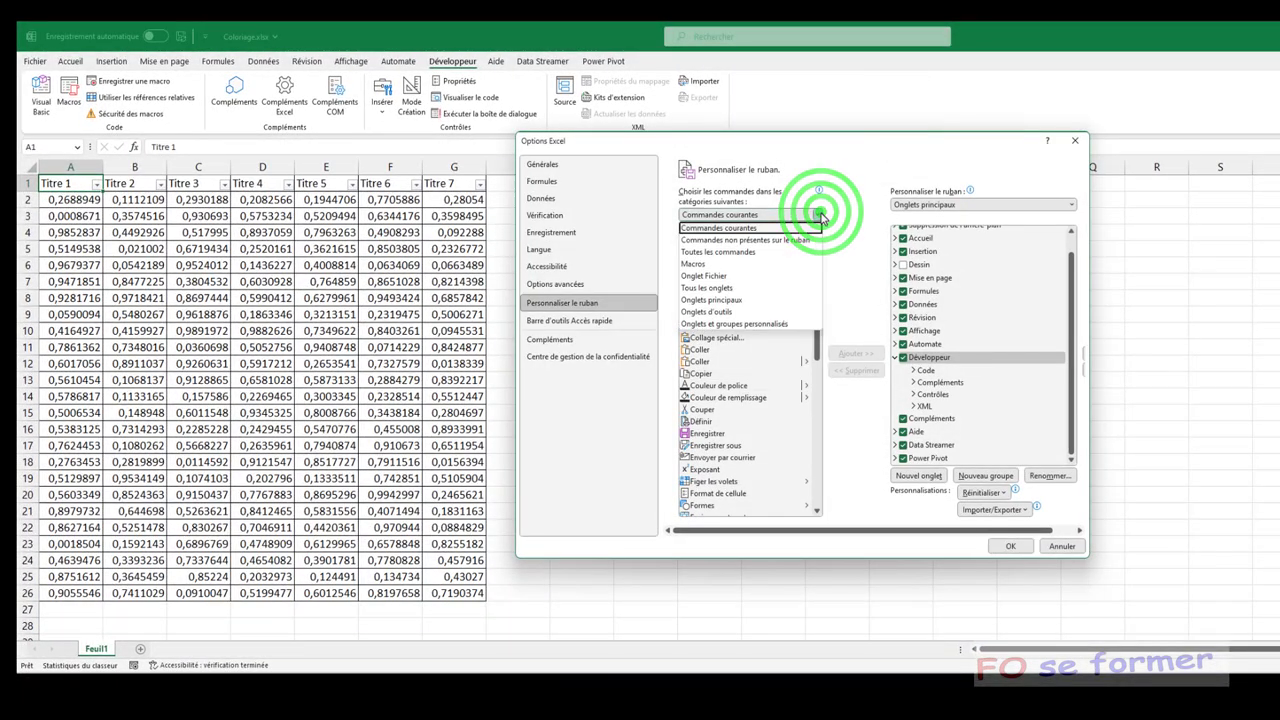
click(735, 266)
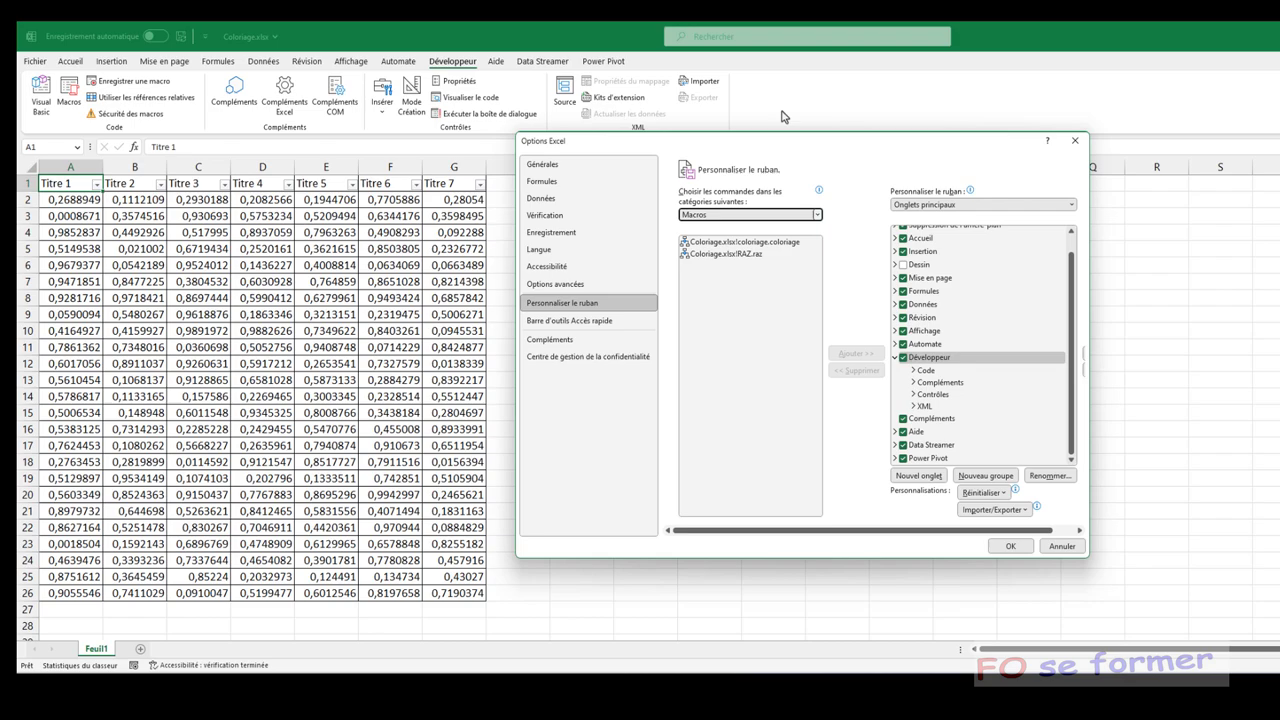
click(1075, 140)
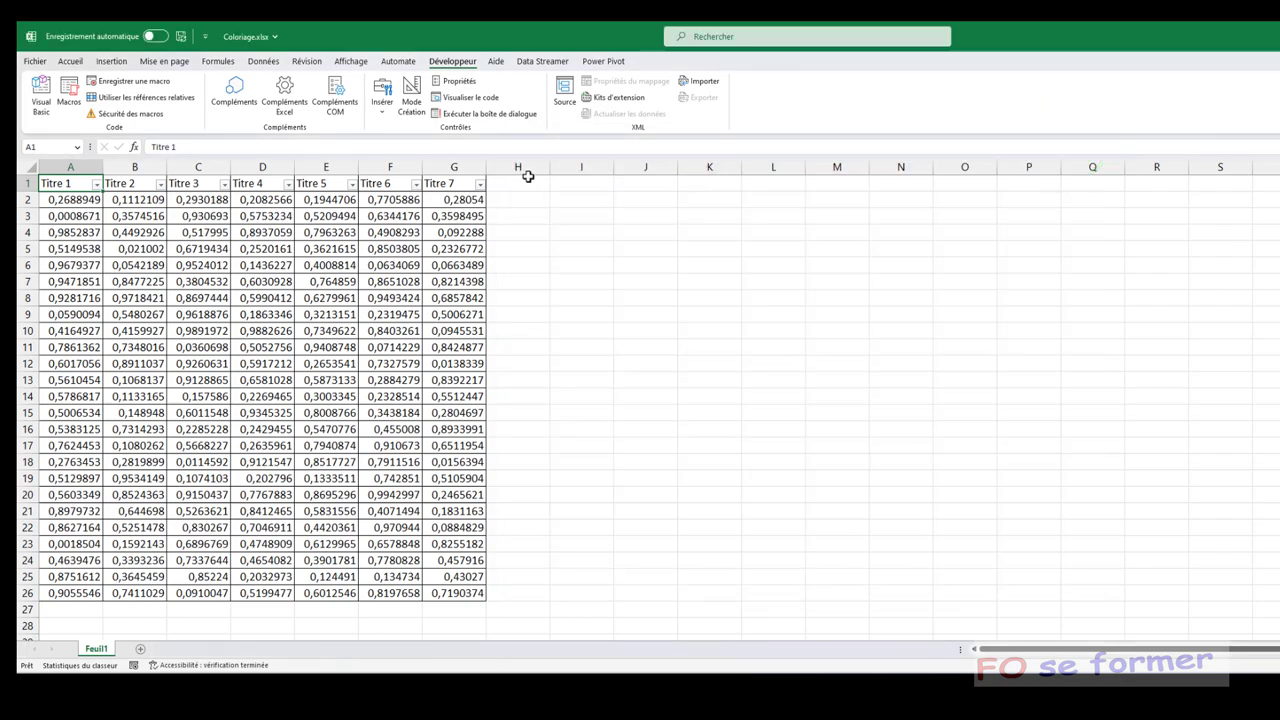
Step: Draw a form button to the right of the table and assign it the coloriage macro
click(379, 106)
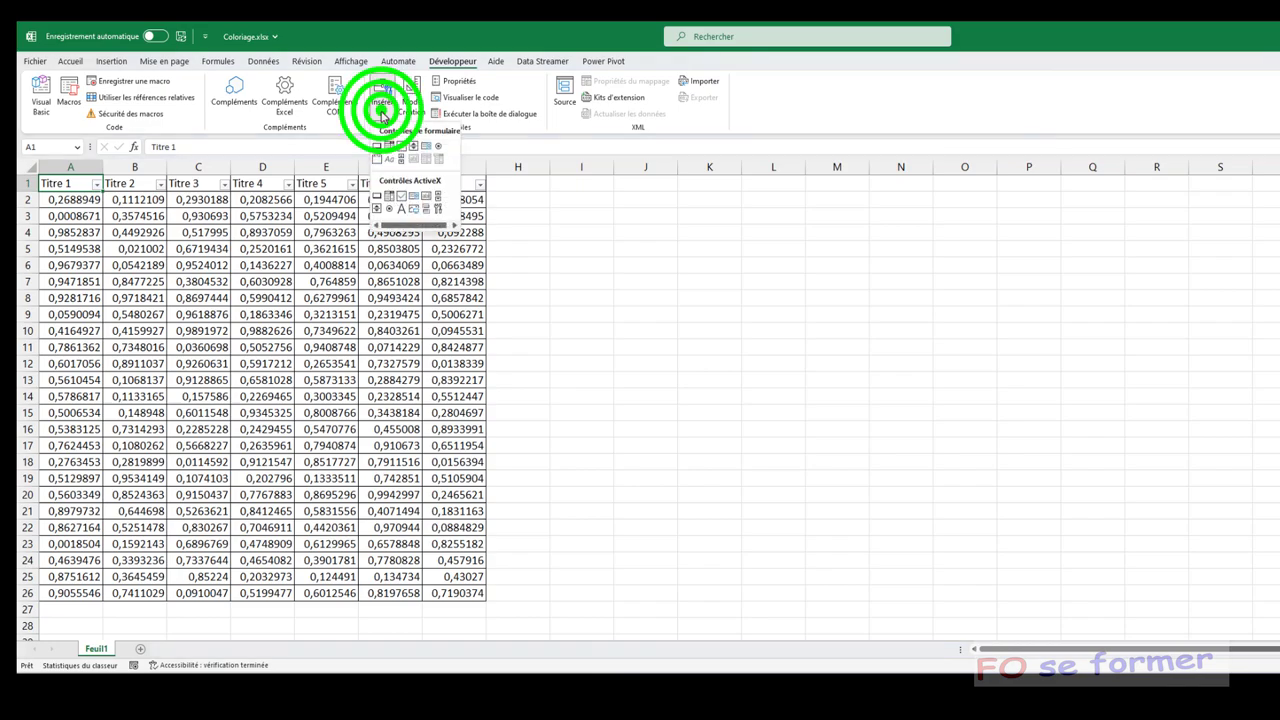
click(376, 146)
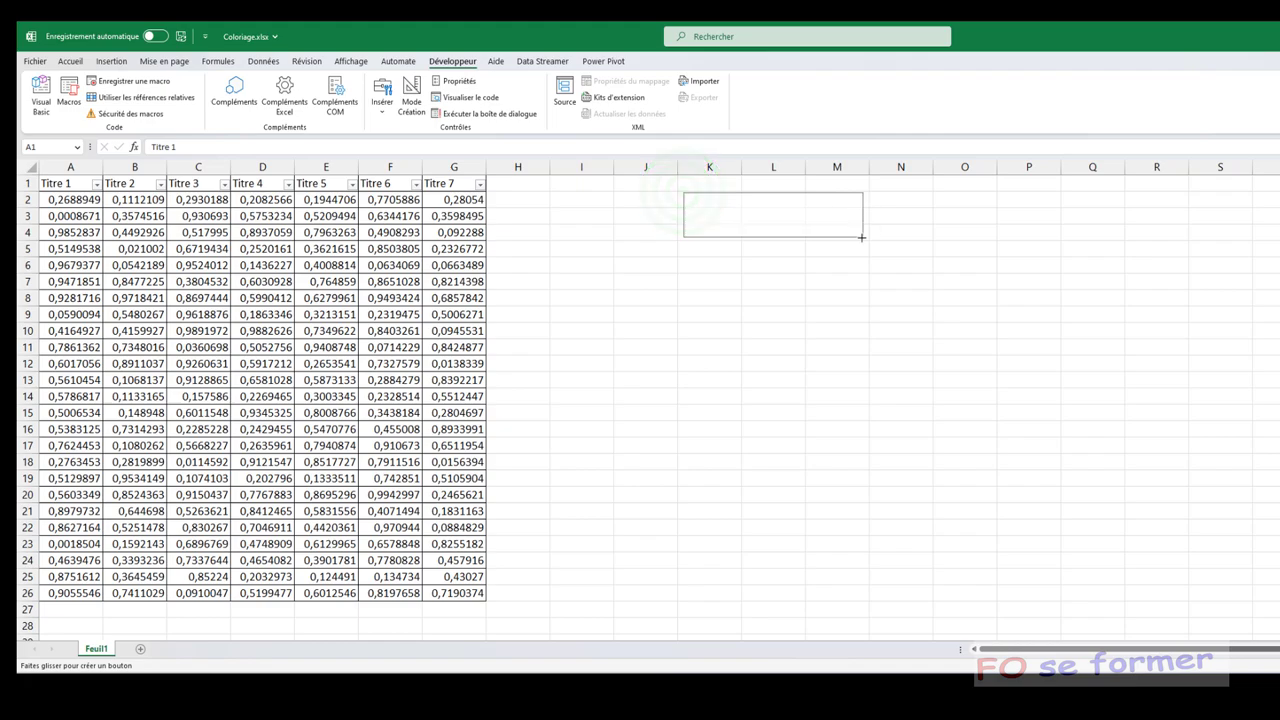
drag(687, 202, 862, 238)
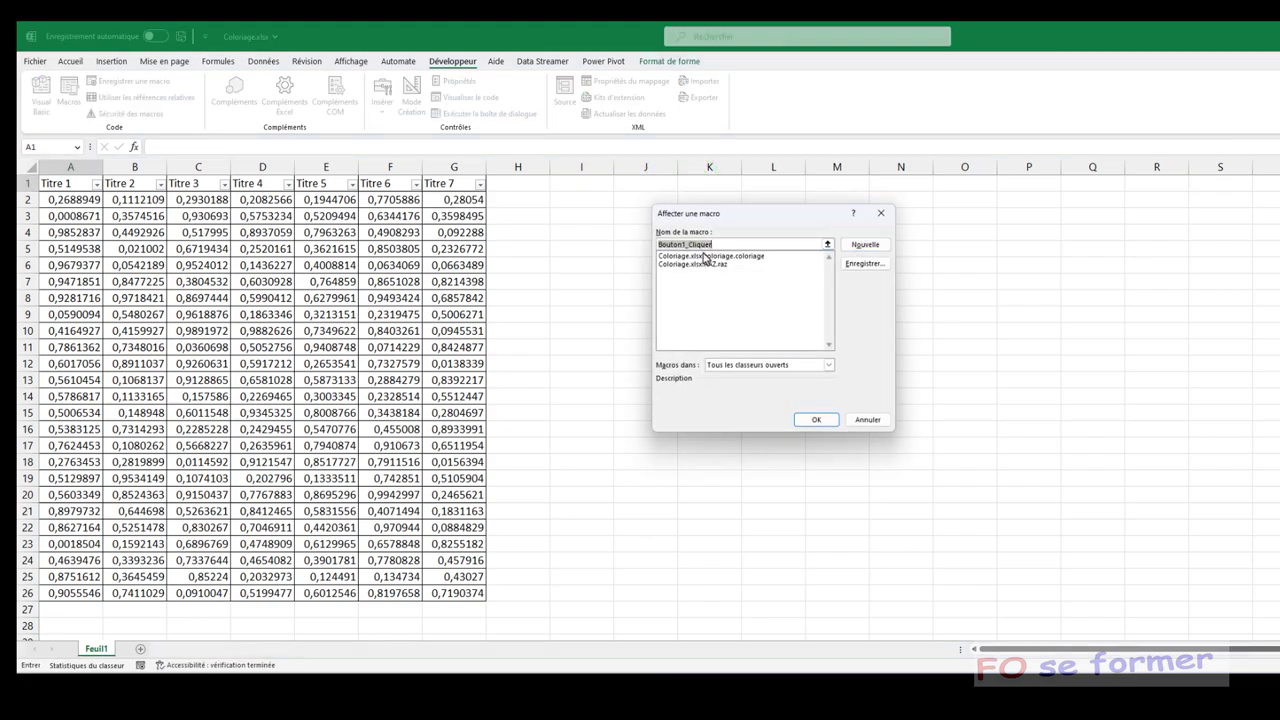
click(705, 256)
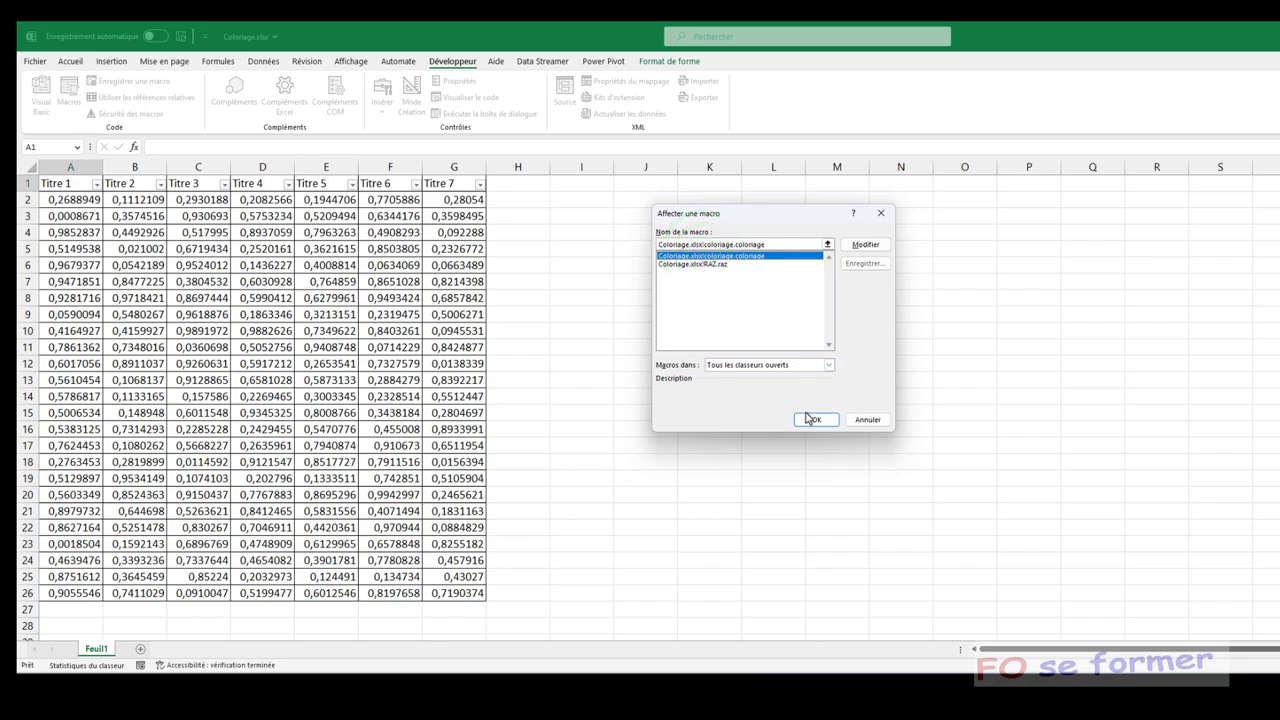
click(812, 419)
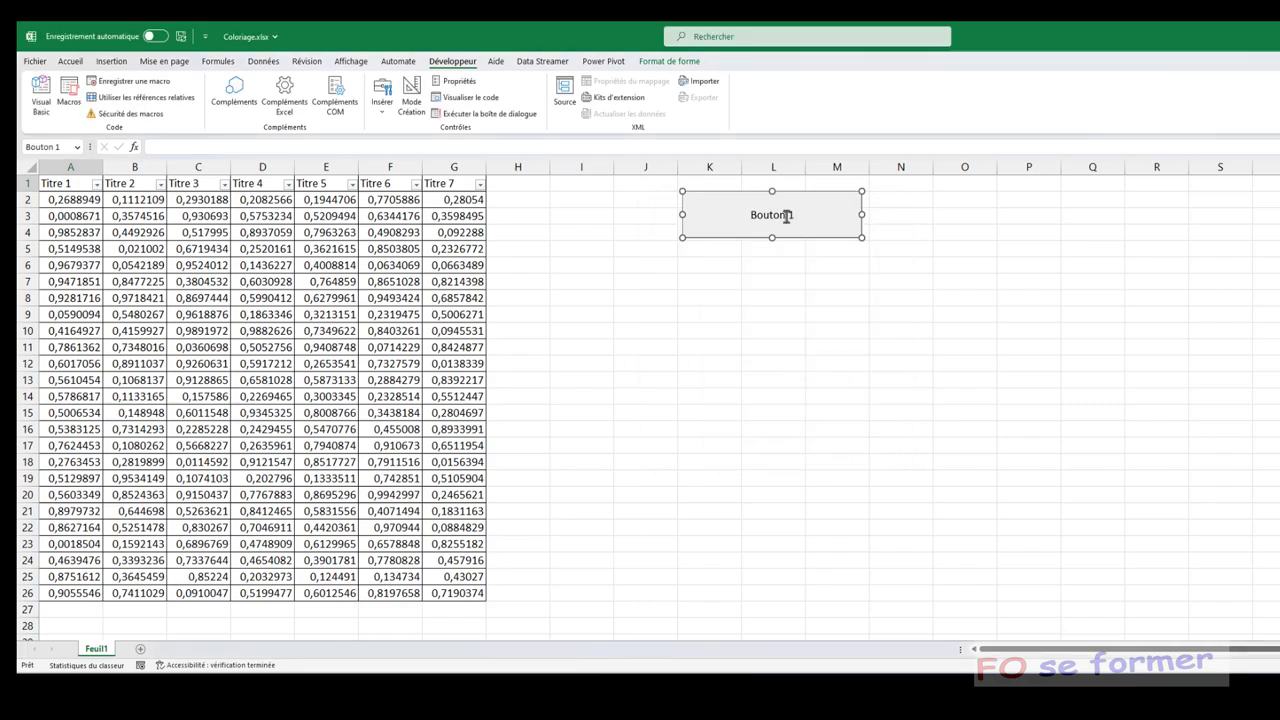
Step: Relabel the new button 'Colonne filtrée'
click(785, 214)
text(Colonne)
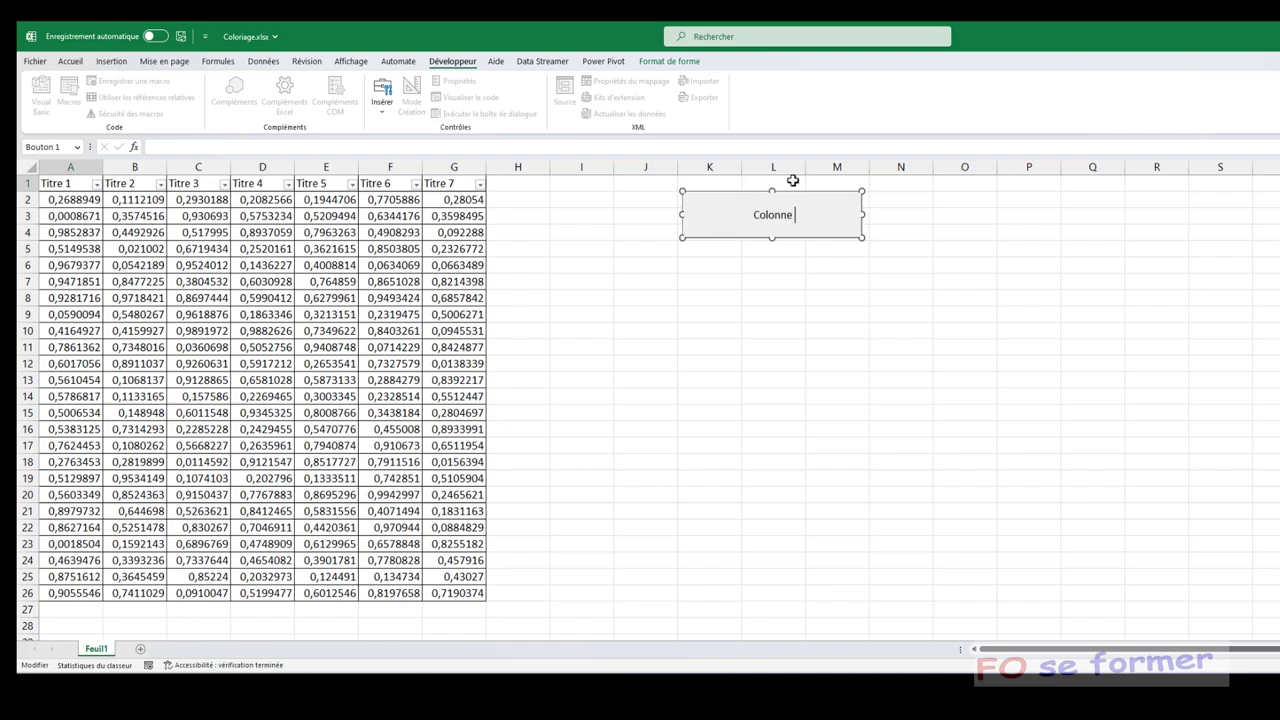
text(filtrée)
click(693, 295)
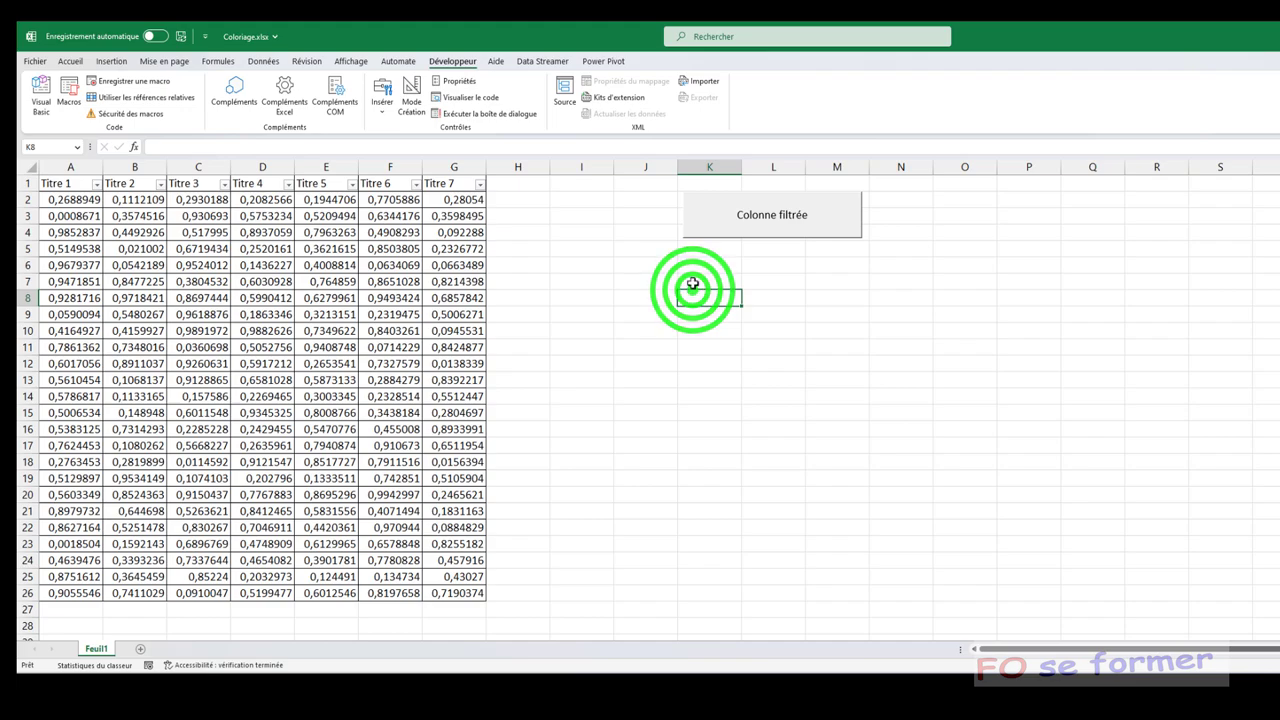
Step: Draw a second form button over K8:M9, assign it the RAZ macro and label it 'RAZ'
click(381, 106)
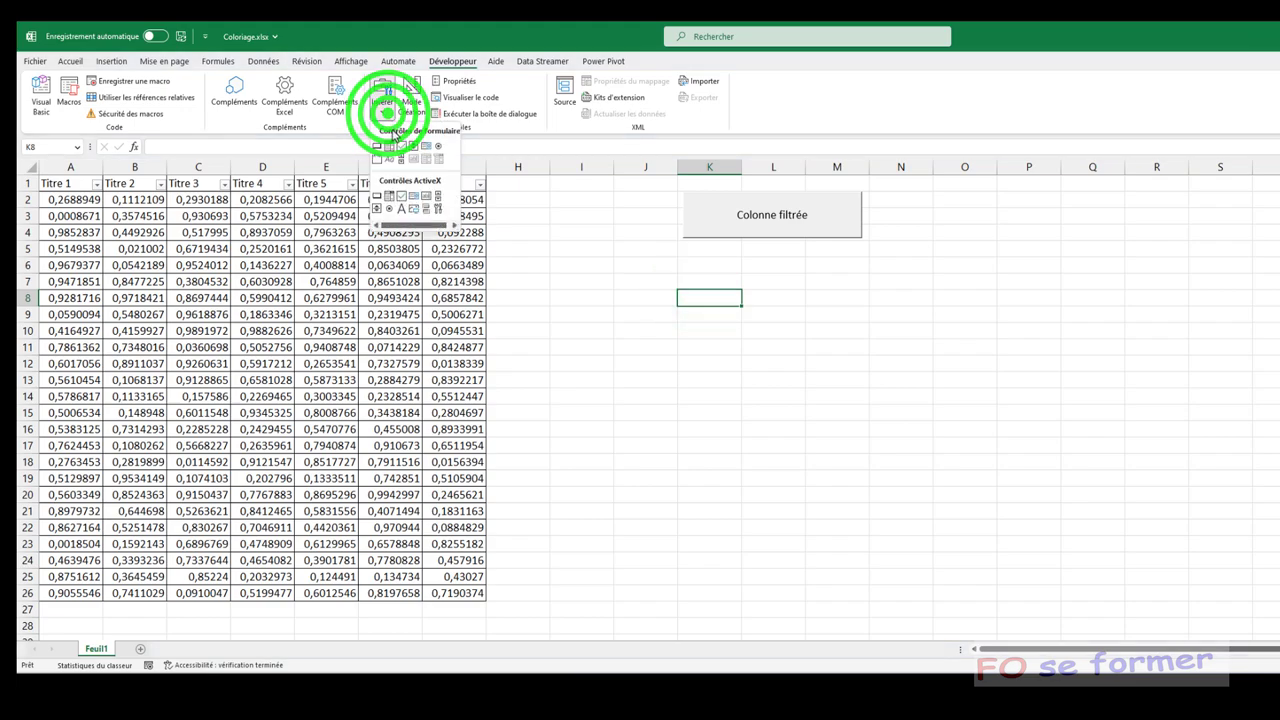
click(377, 146)
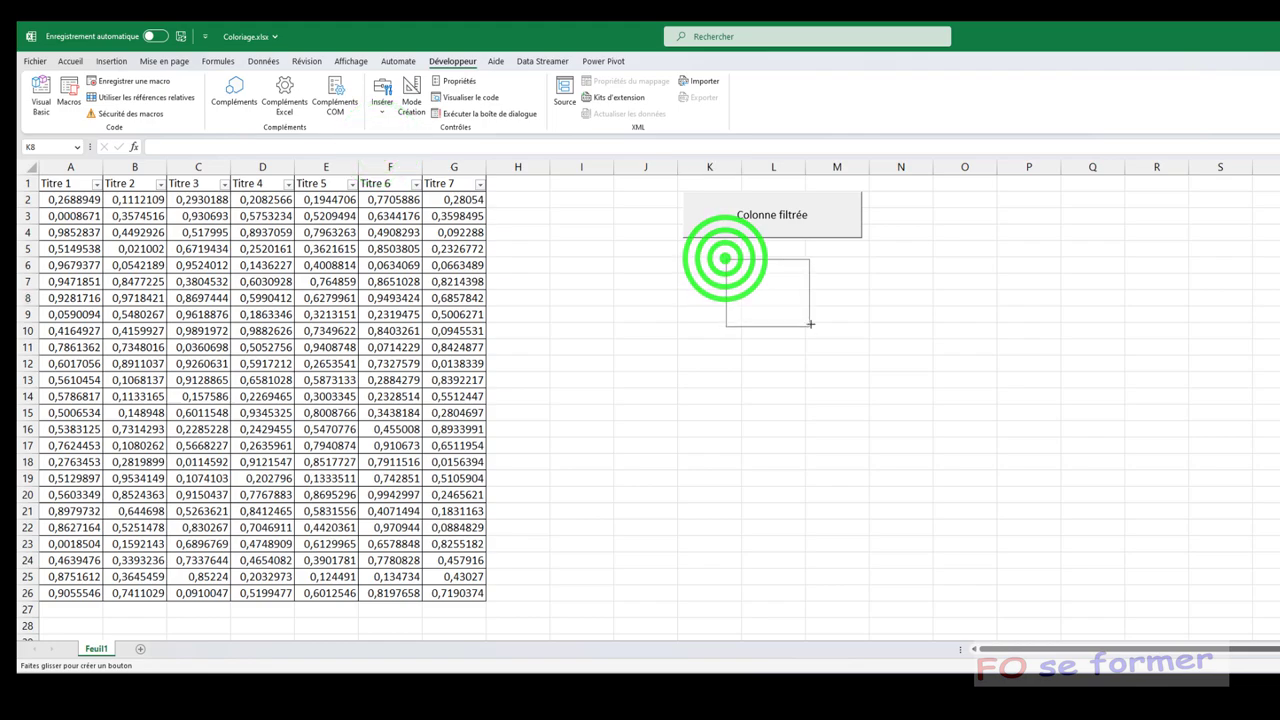
drag(725, 273, 836, 309)
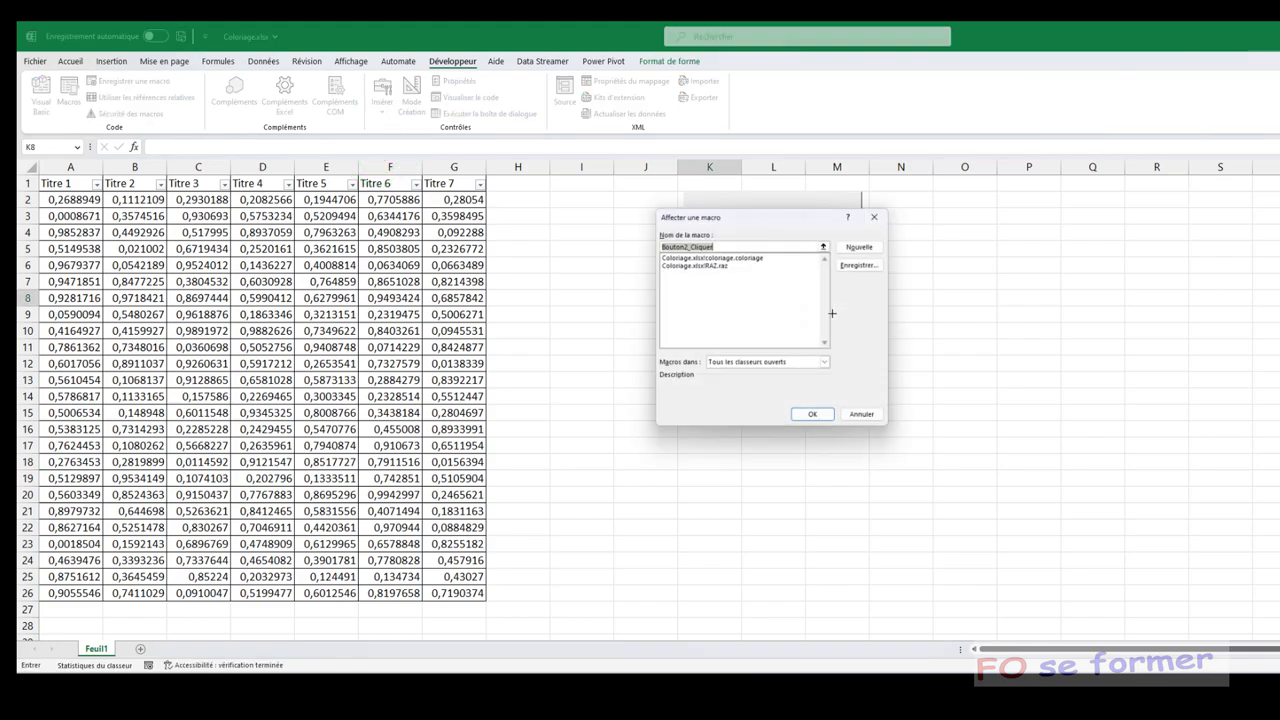
click(726, 266)
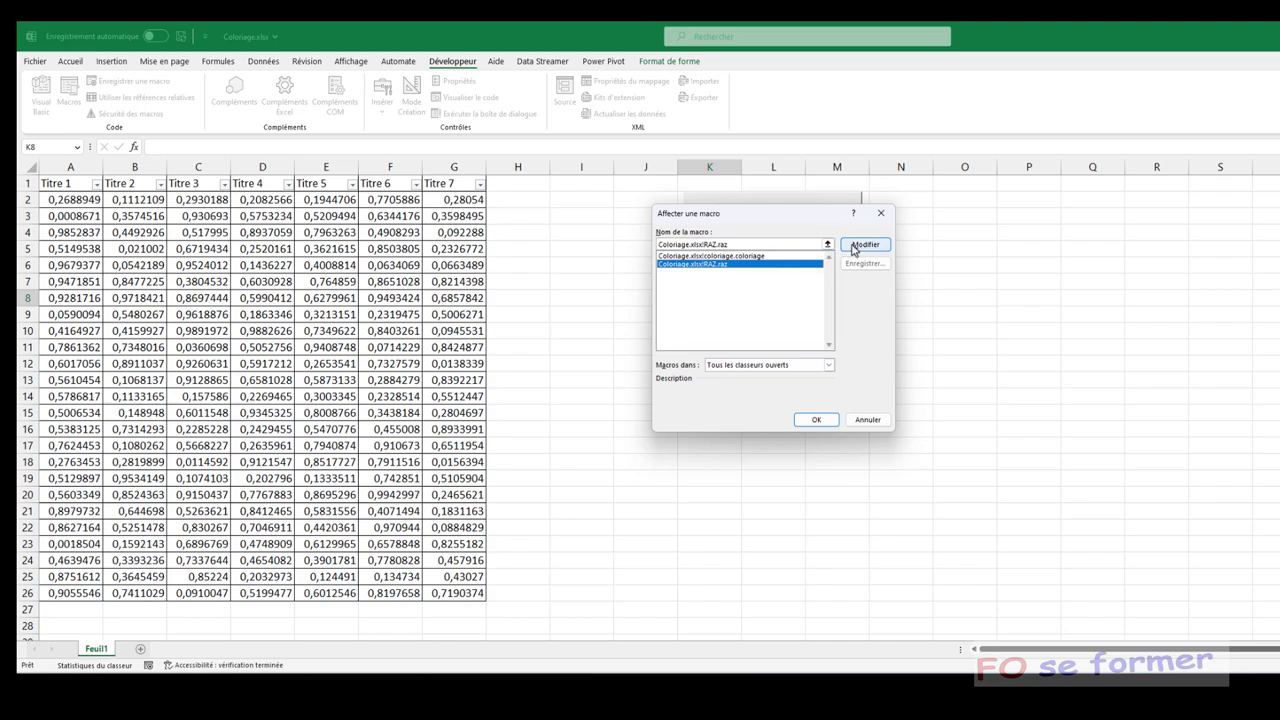
click(818, 420)
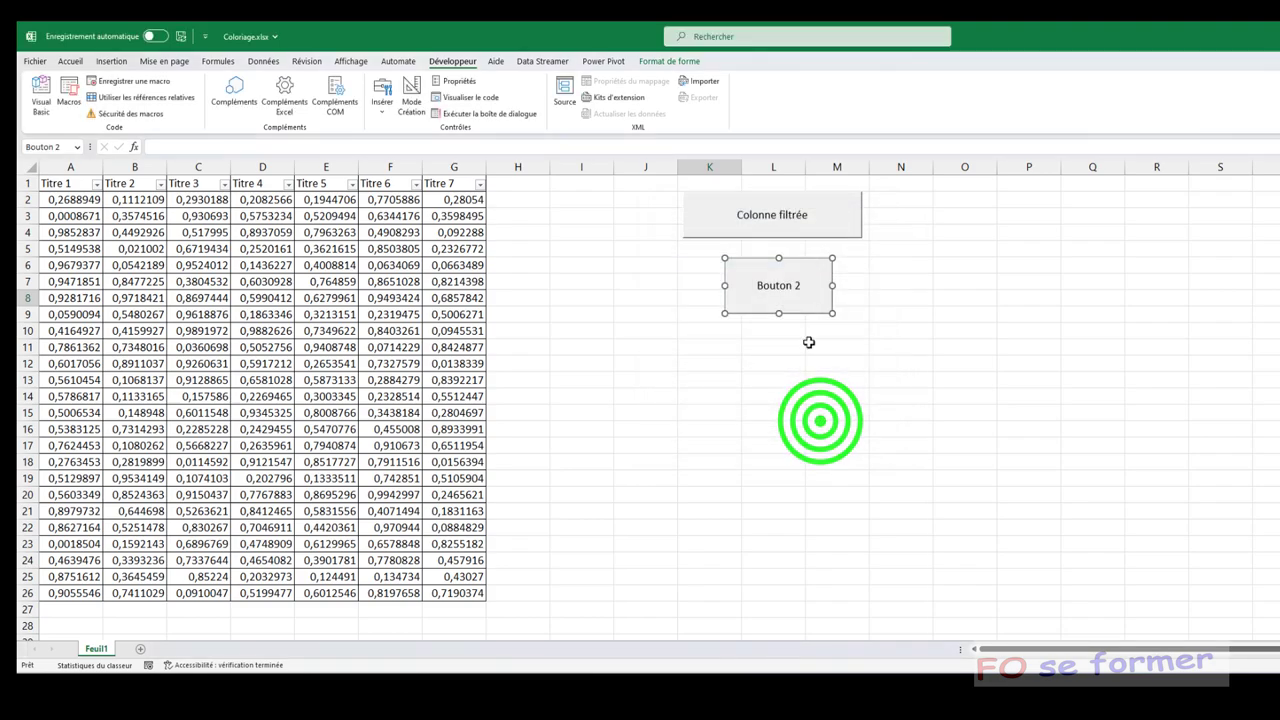
click(798, 284)
text(RAZ)
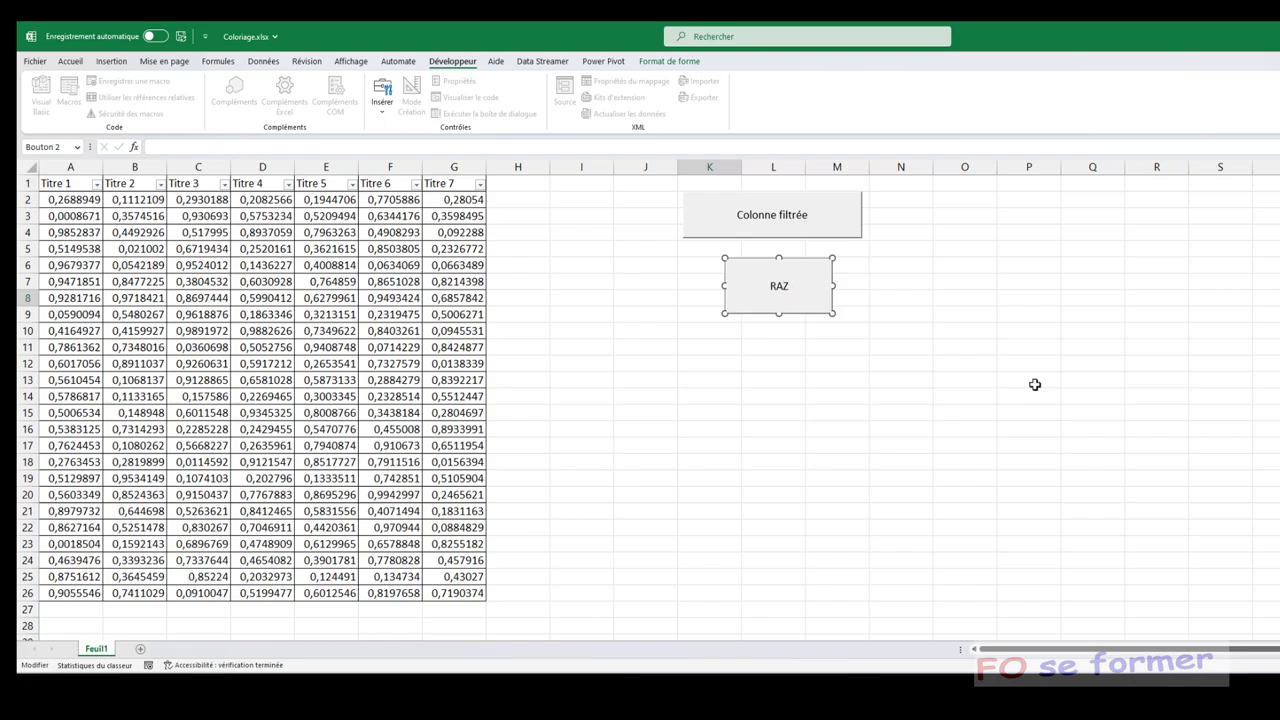
click(747, 364)
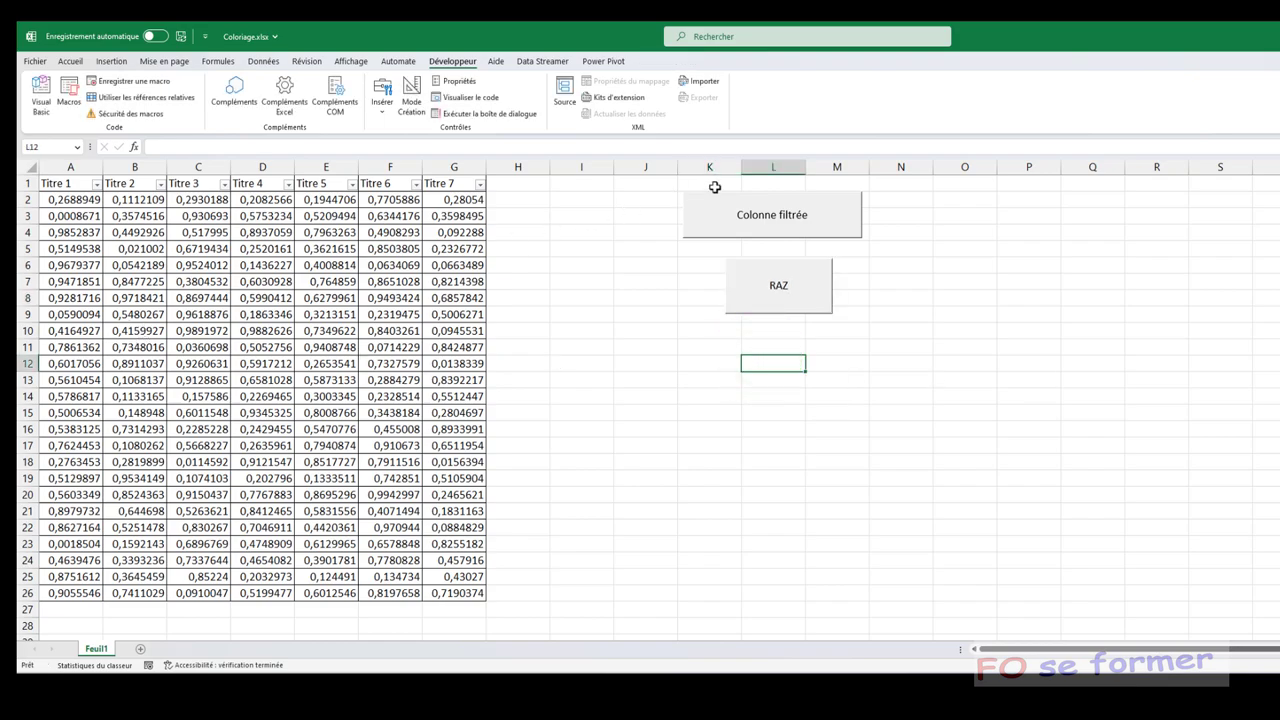
Step: Filter Titre 1 by unticking three values and Titre 4 by unticking one value
click(806, 224)
click(96, 186)
click(70, 347)
click(76, 401)
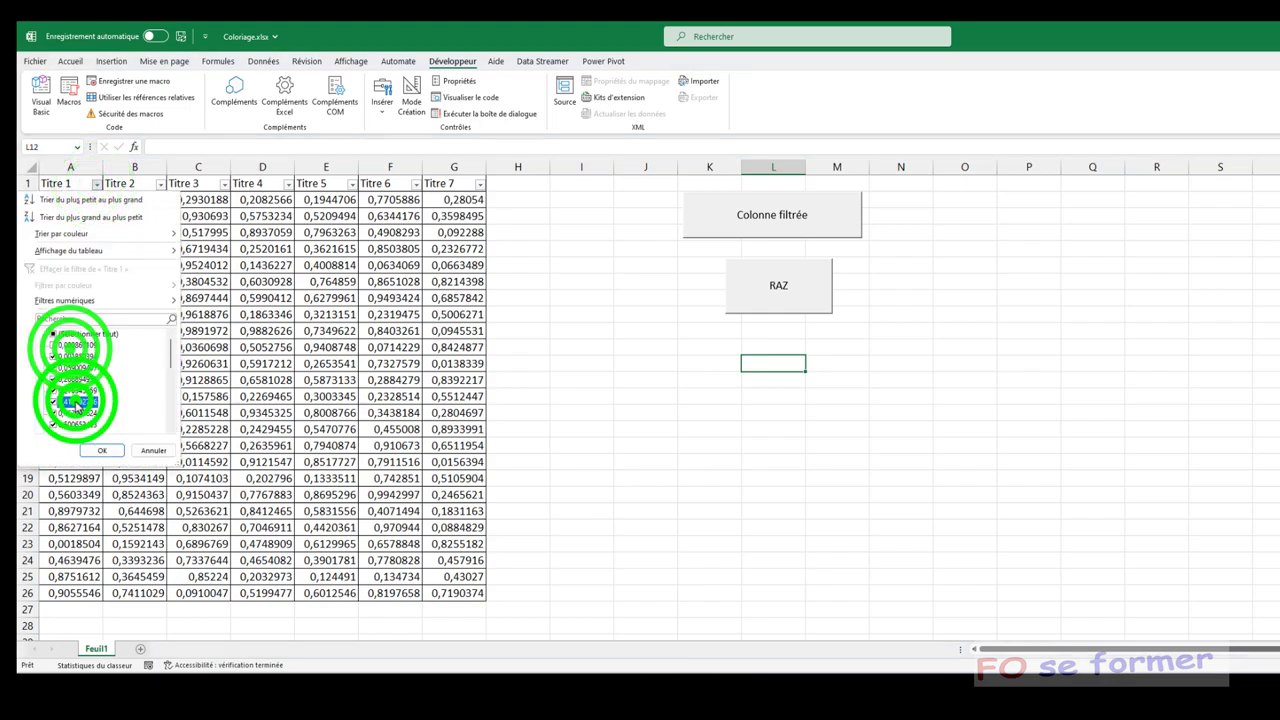
click(75, 413)
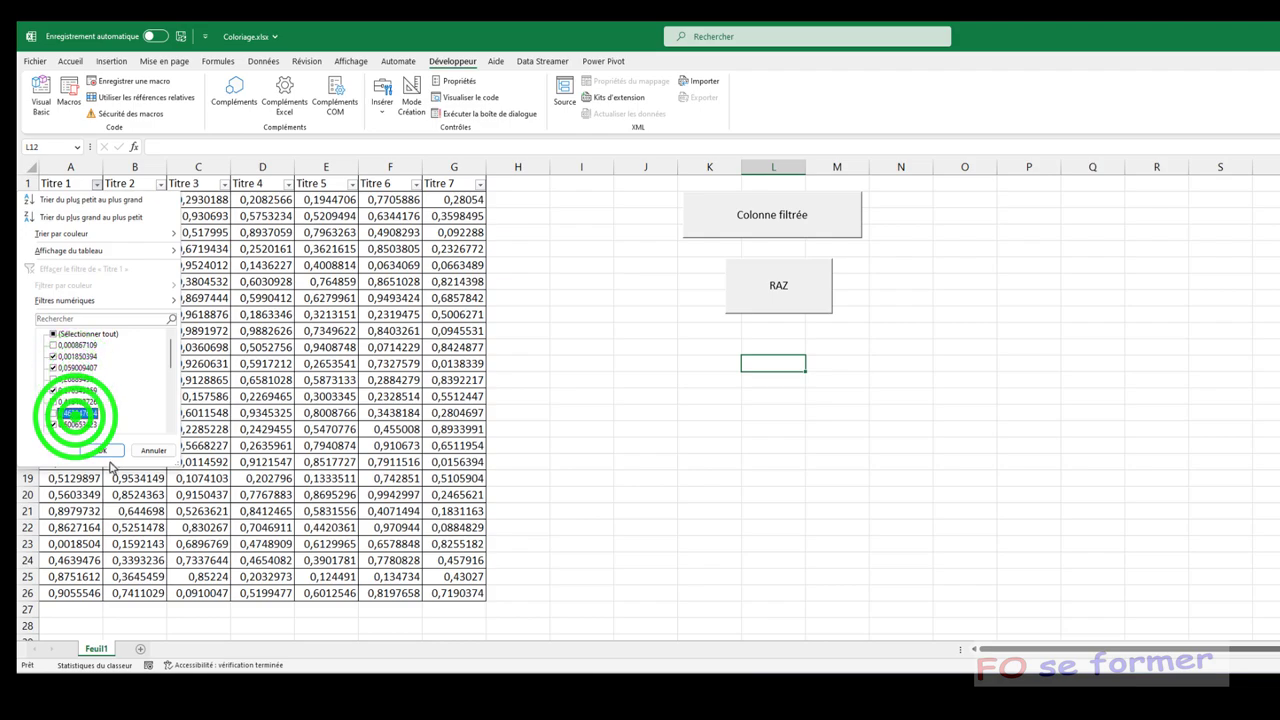
click(100, 450)
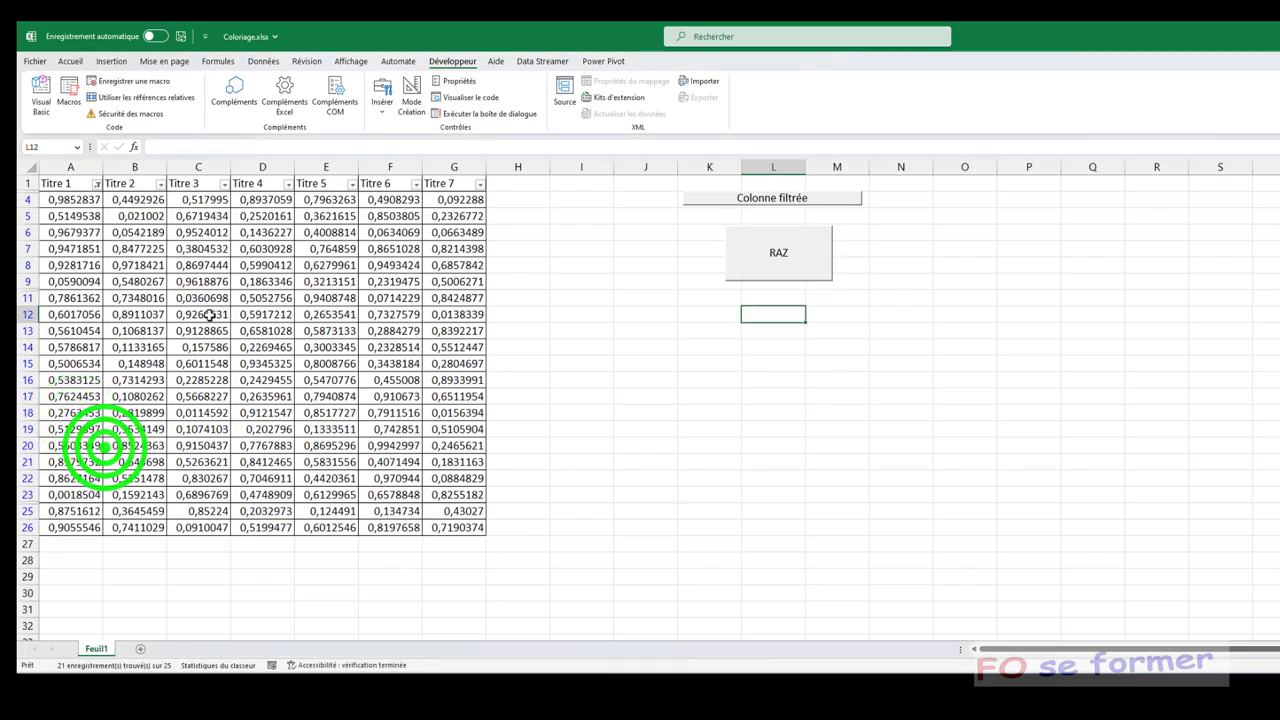
click(287, 185)
click(193, 371)
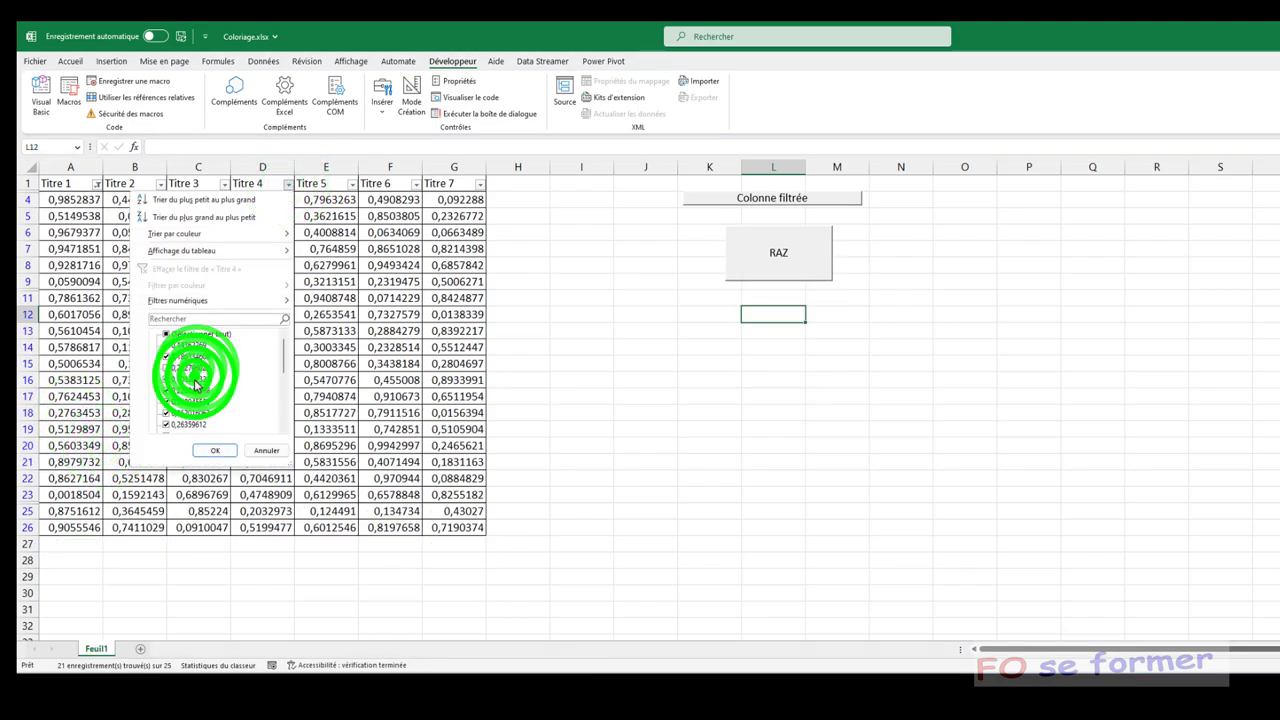
click(205, 450)
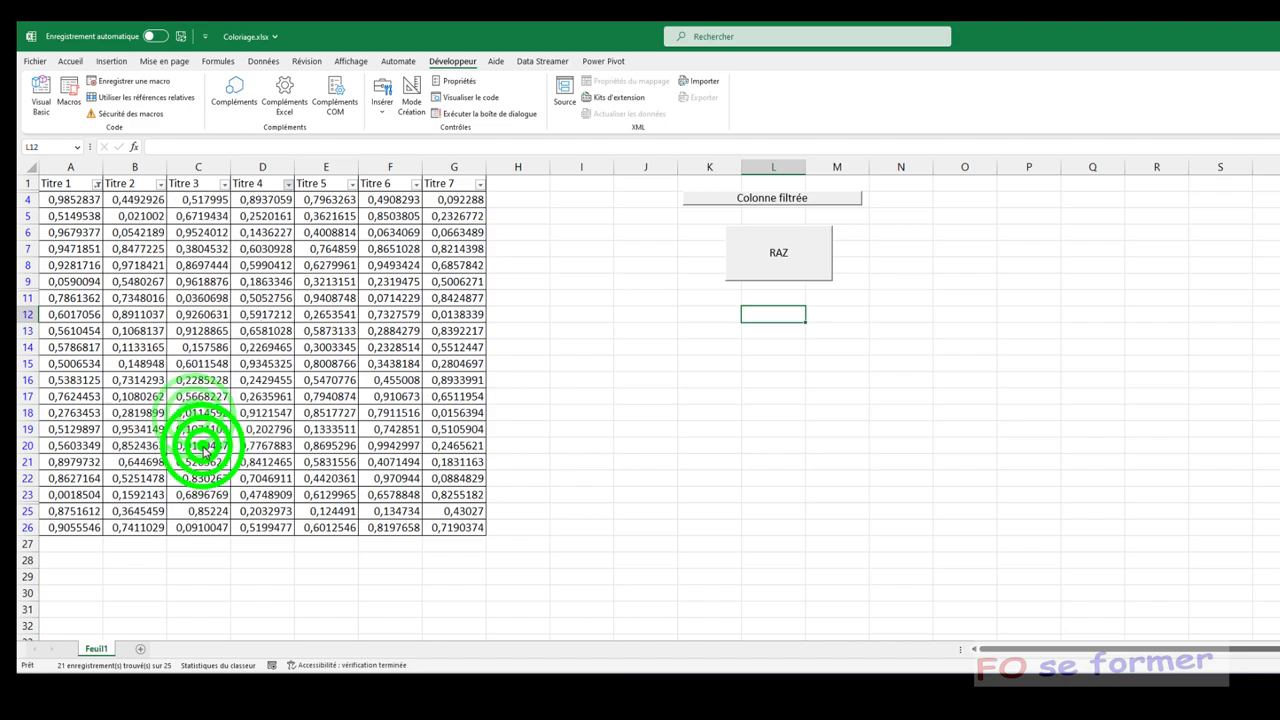
Step: Filter Titre 7 by unticking four values, leaving 15 of 25 records visible
click(485, 185)
click(366, 342)
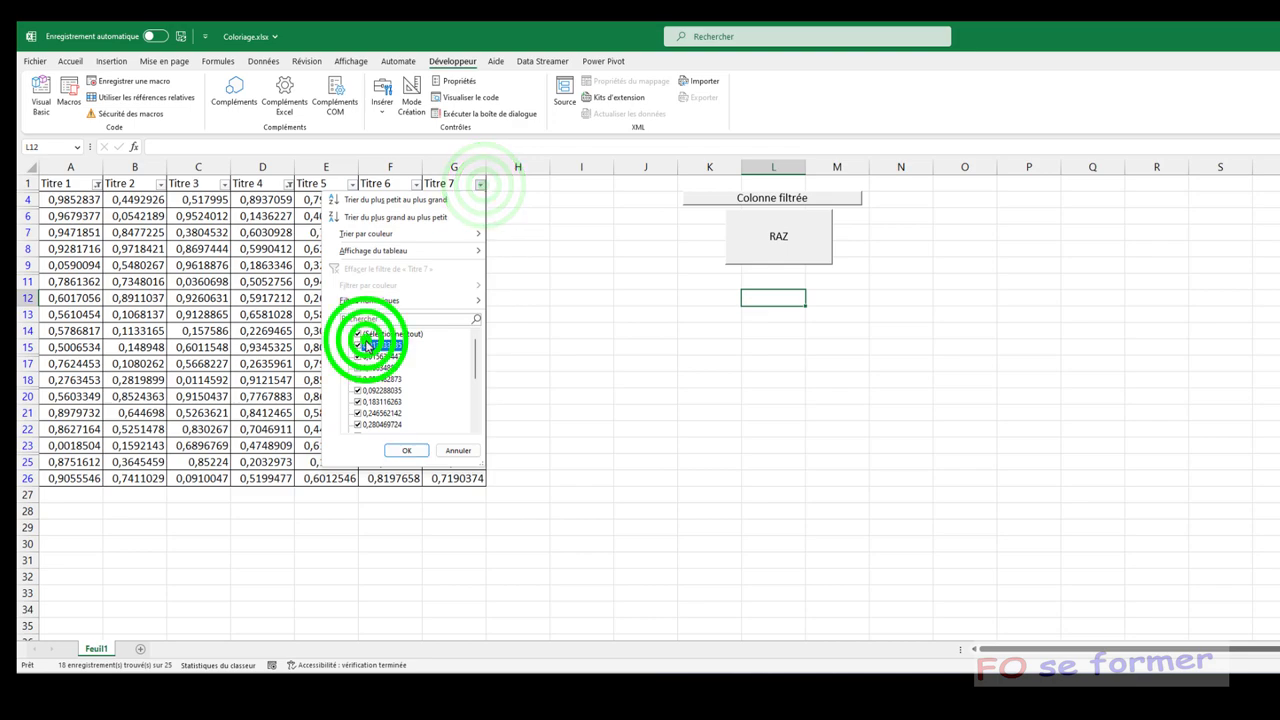
click(366, 355)
click(366, 367)
click(366, 378)
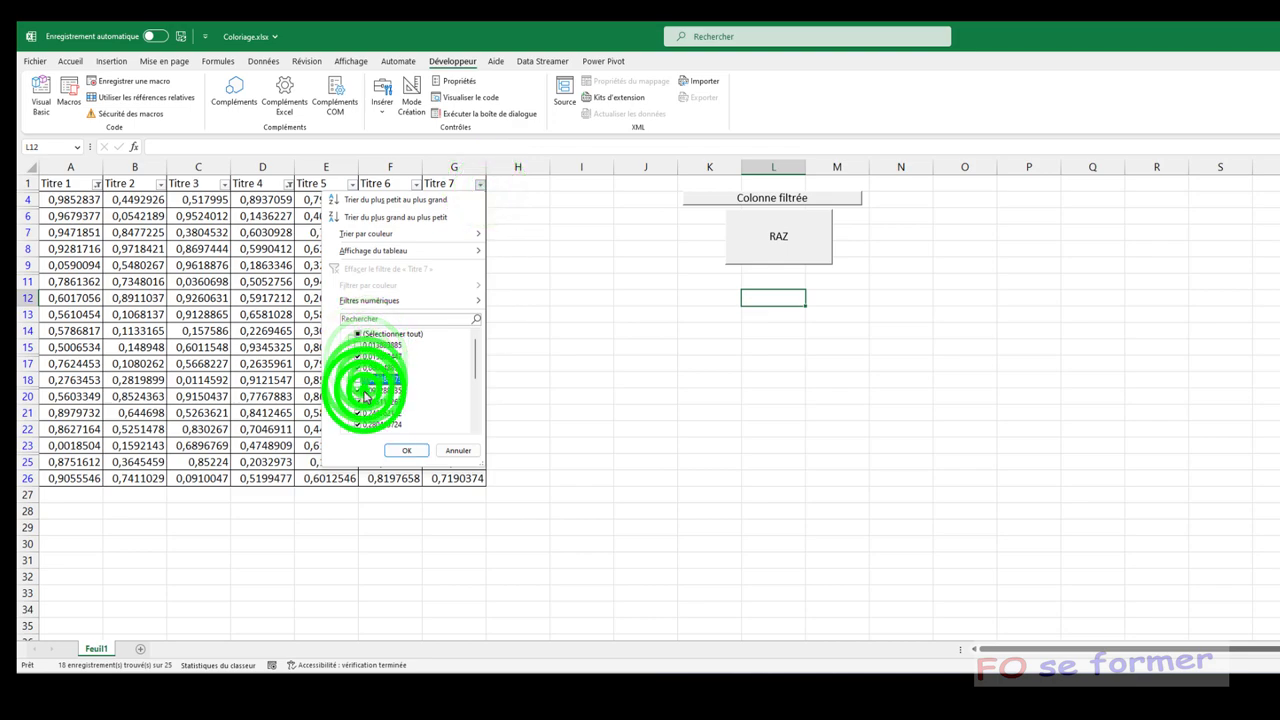
click(397, 450)
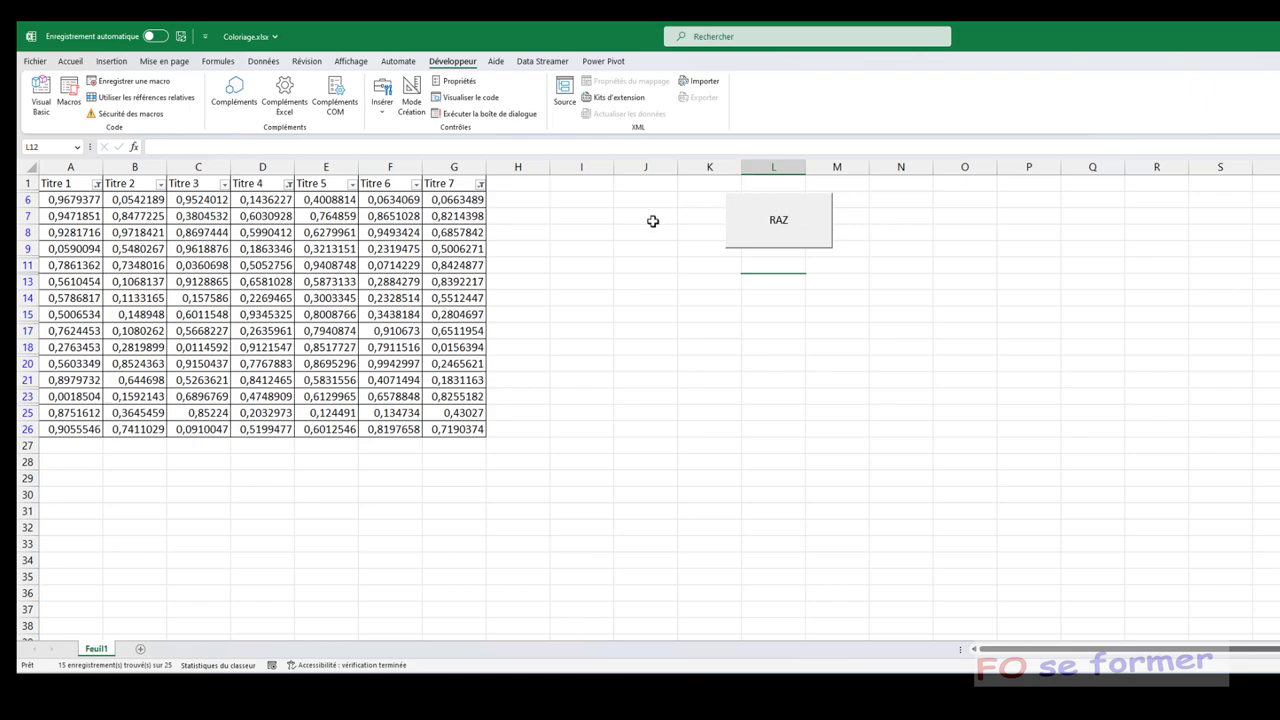
click(90, 84)
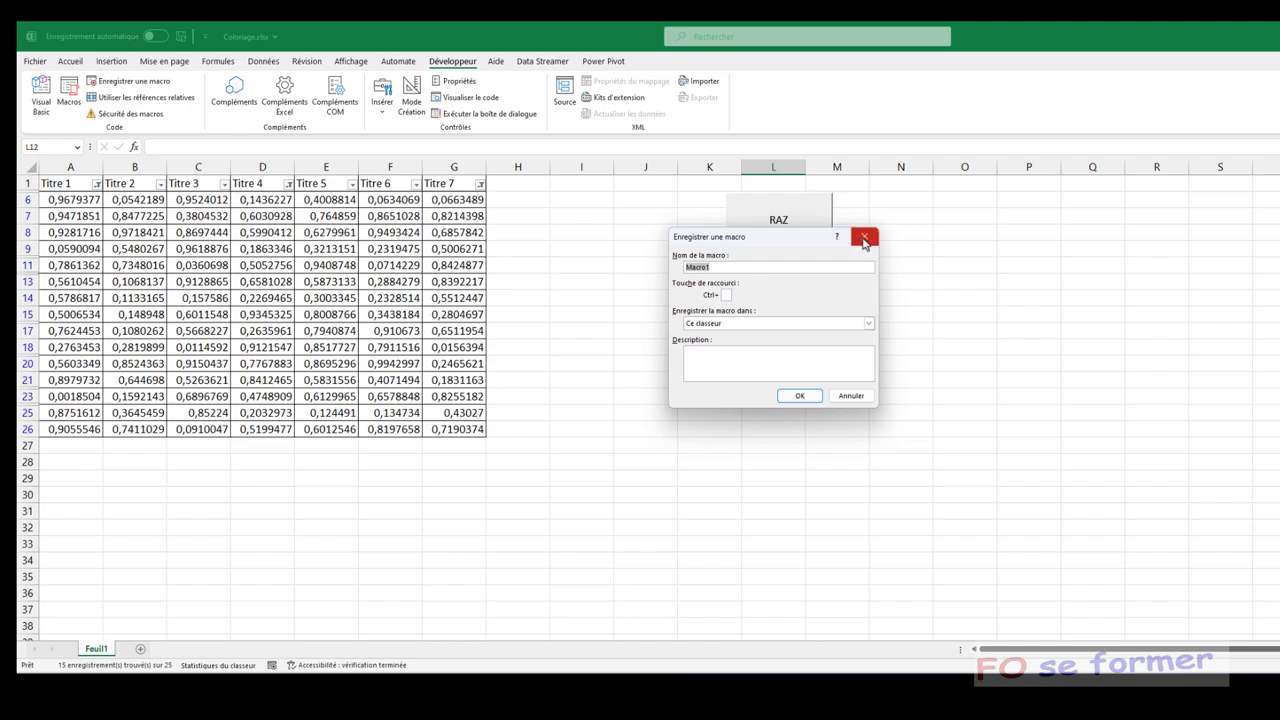
click(864, 240)
click(70, 90)
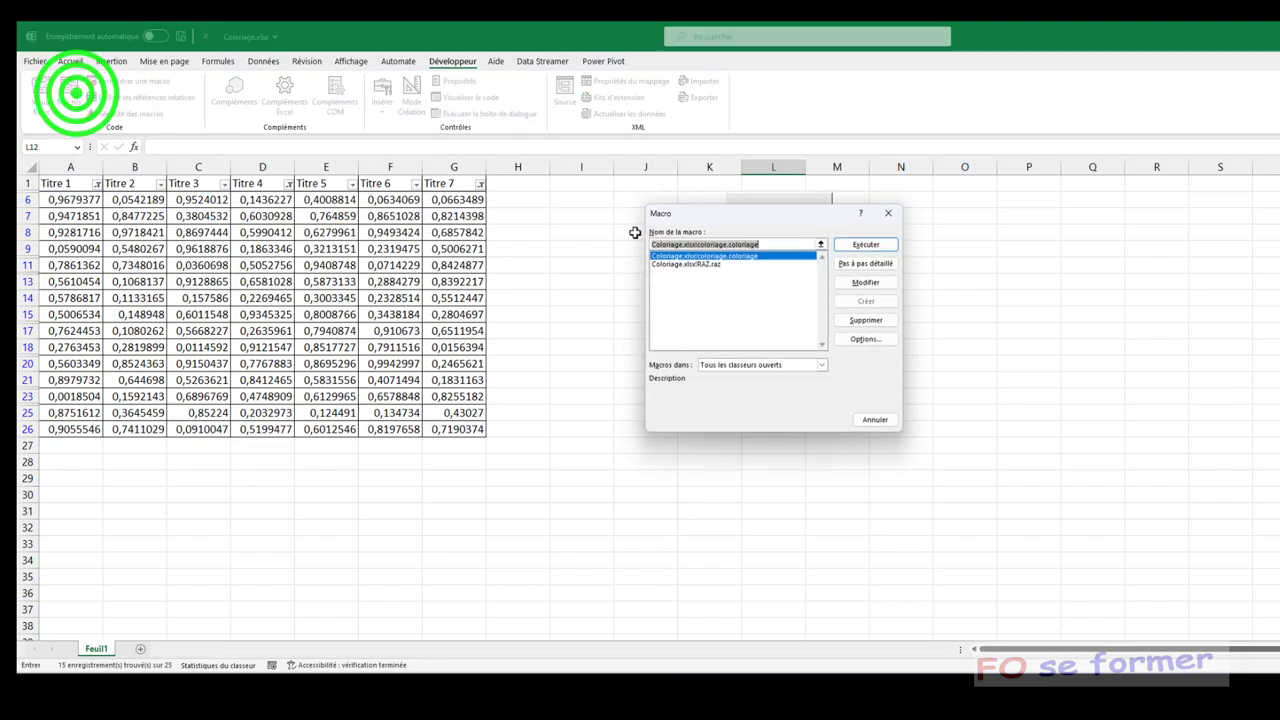
click(866, 246)
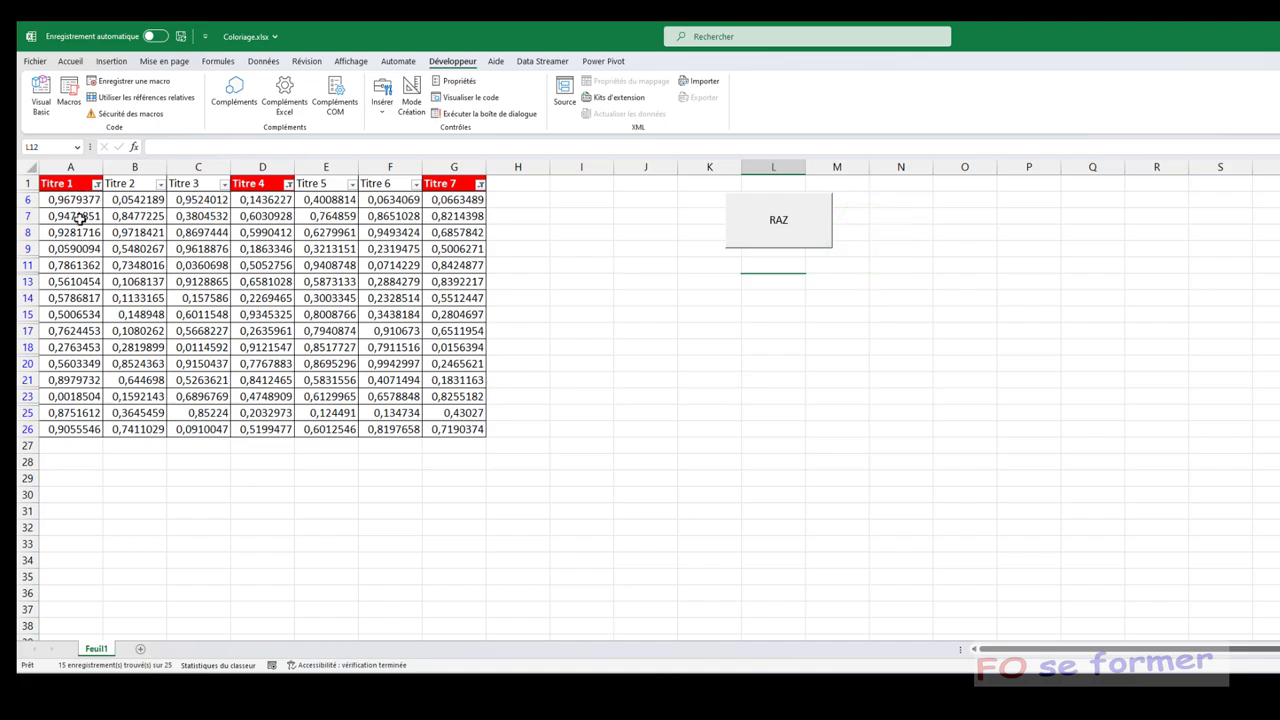
click(821, 226)
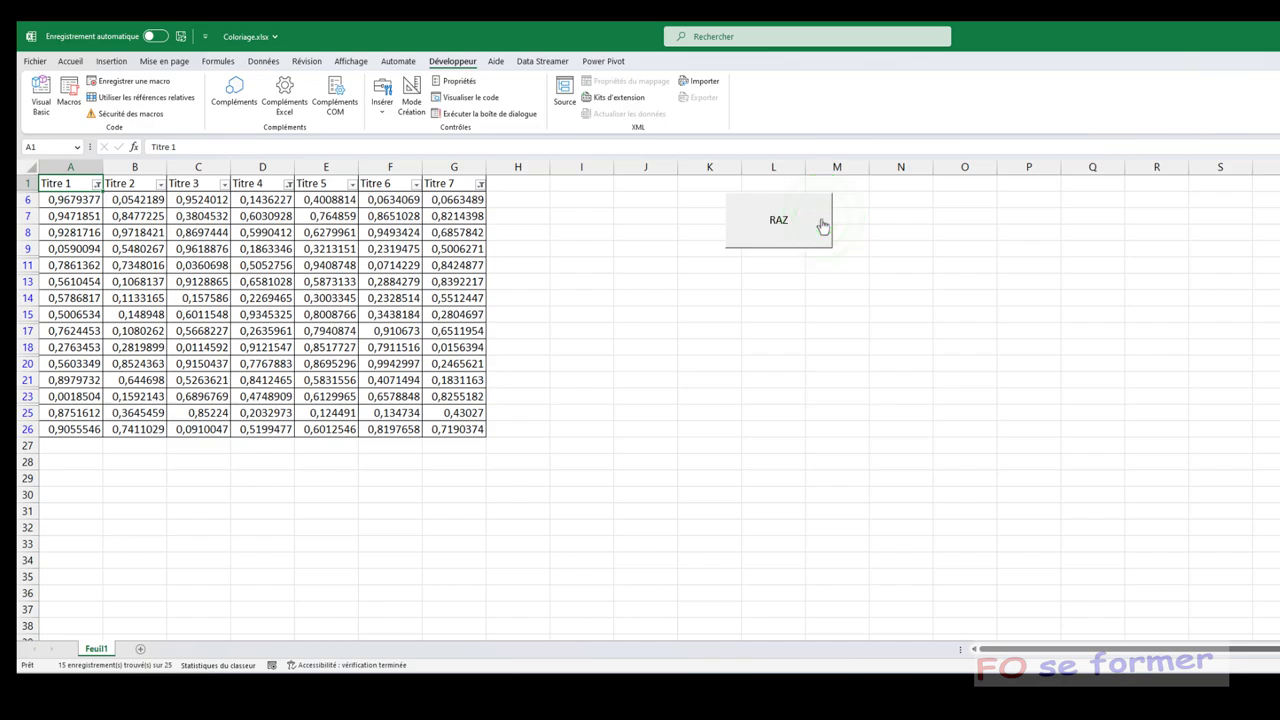
click(347, 233)
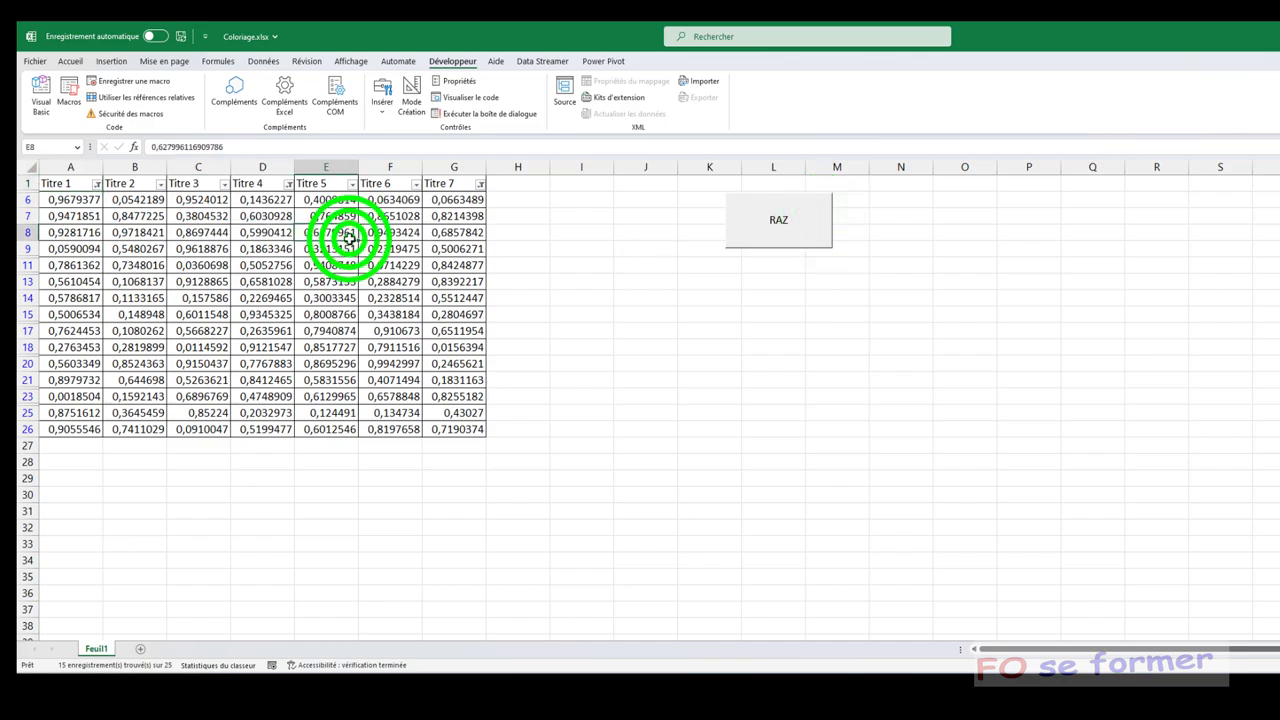
Step: Move the Colonne filtrée button below the table near row 26
click(68, 62)
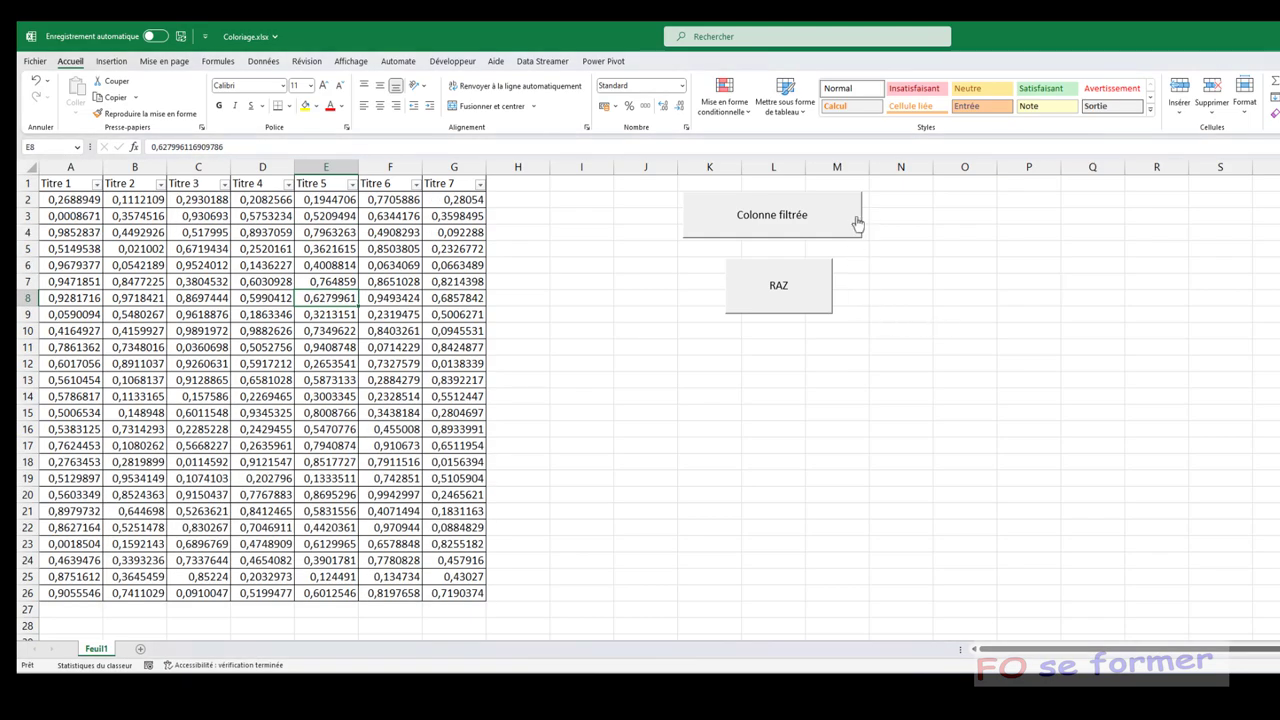
right_click(853, 219)
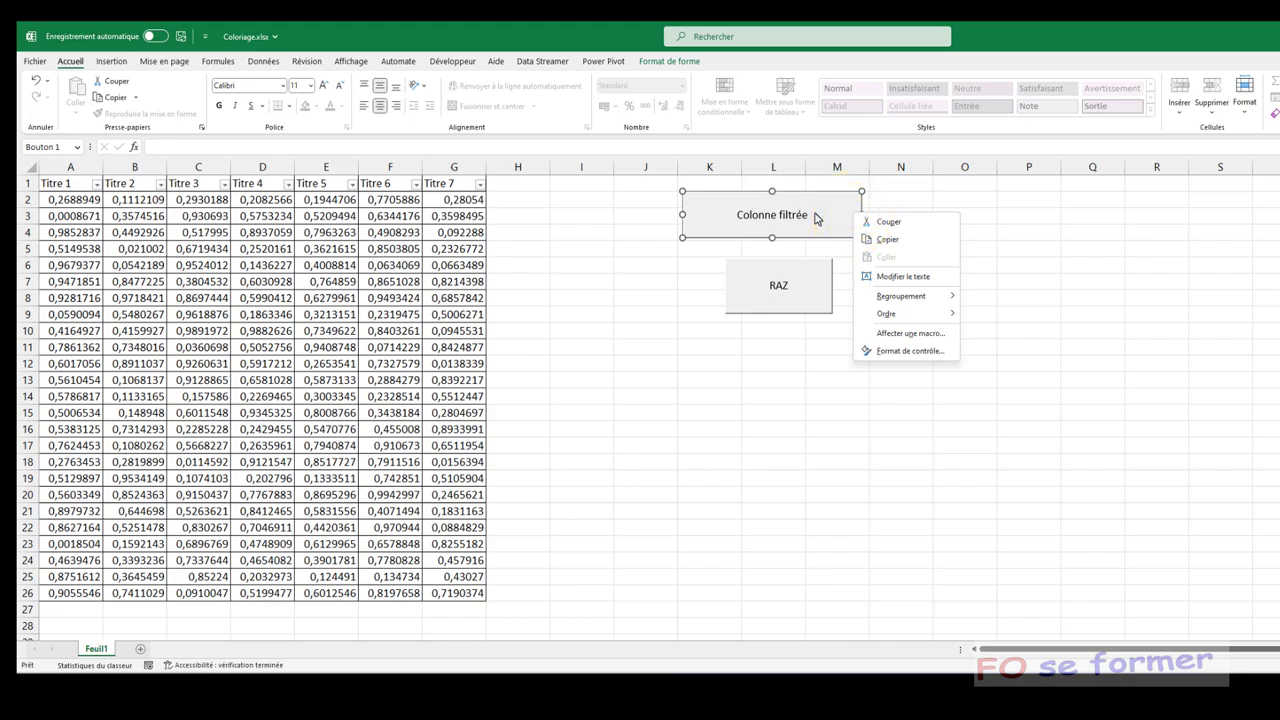
click(812, 212)
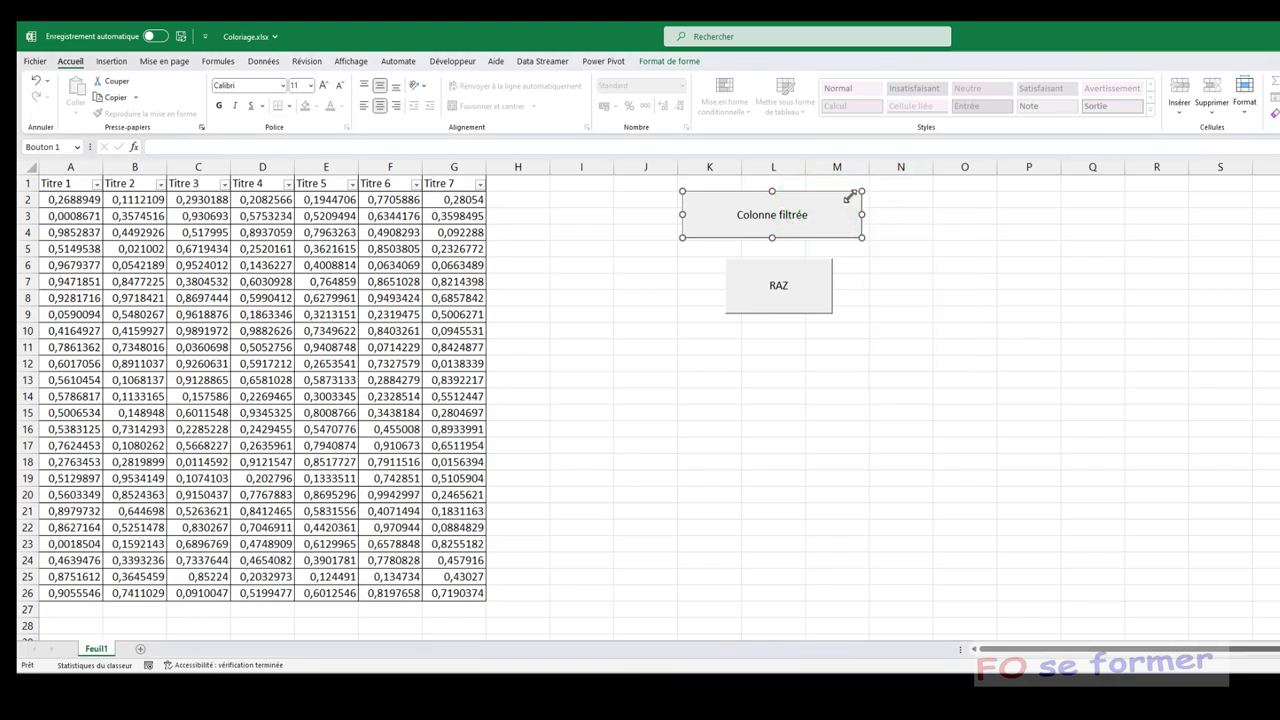
mouse_move(848, 198)
mouse_down()
mouse_move(757, 586)
mouse_move(692, 595)
mouse_up()
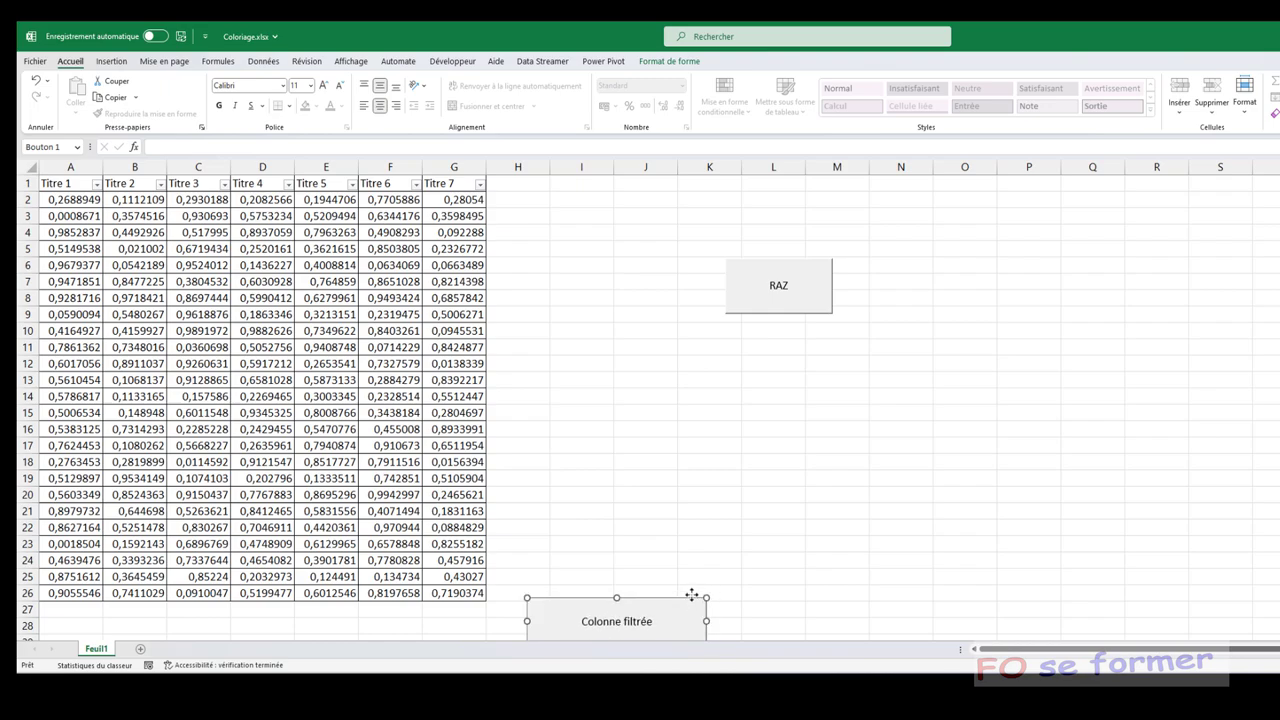
Step: Move the RAZ button below the table beside Colonne filtrée
right_click(804, 286)
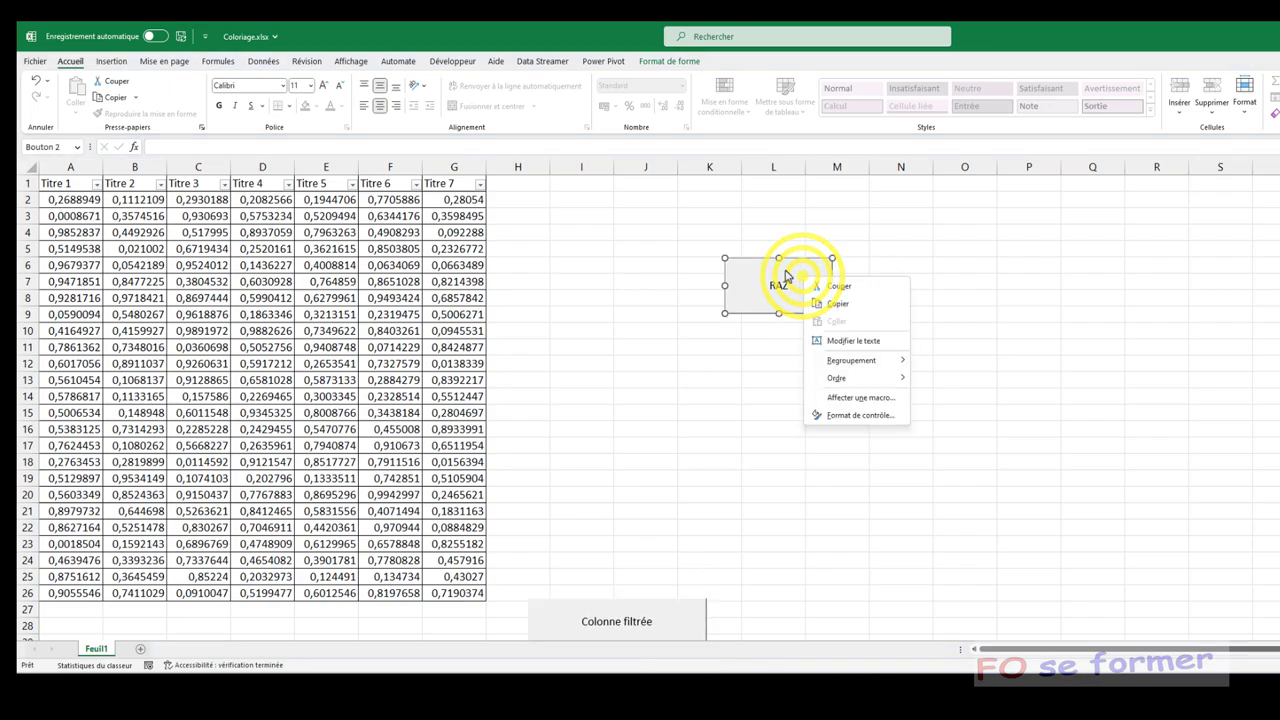
click(787, 278)
mouse_move(797, 292)
mouse_down()
mouse_move(792, 442)
mouse_move(814, 620)
mouse_up()
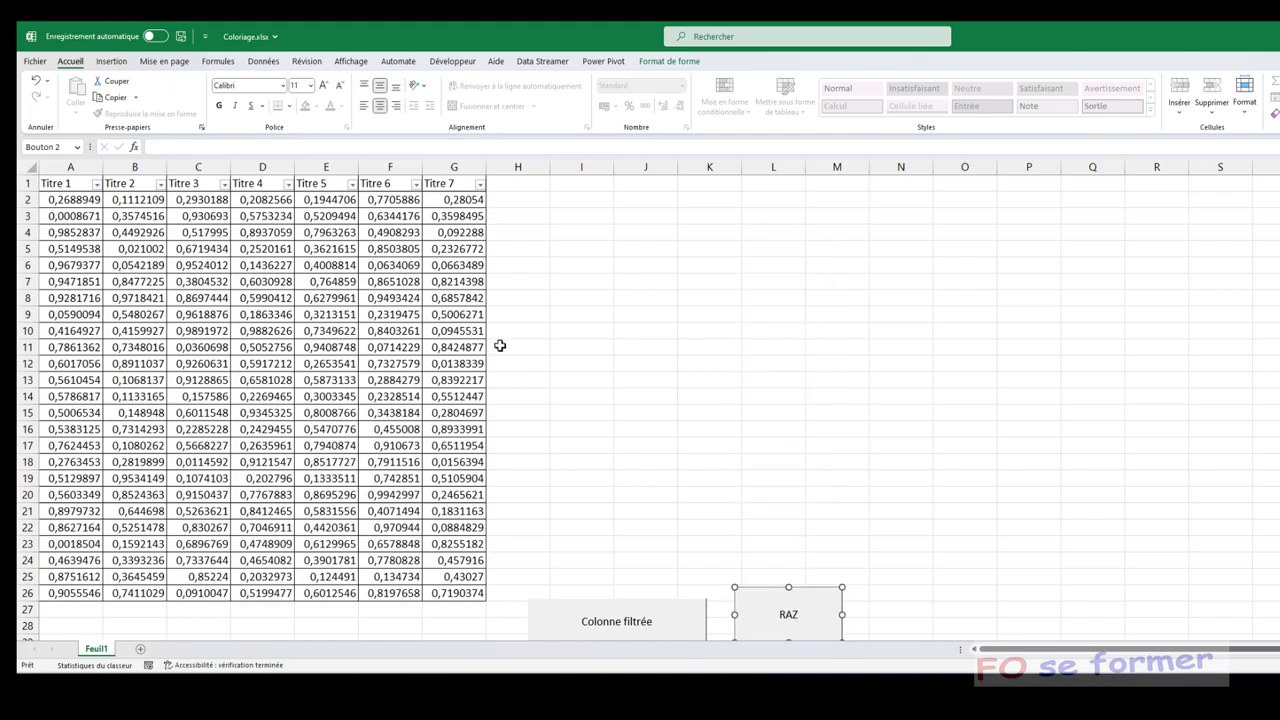
Step: Filter Titre 2 by unticking three values and Titre 4 by unticking several values
click(161, 184)
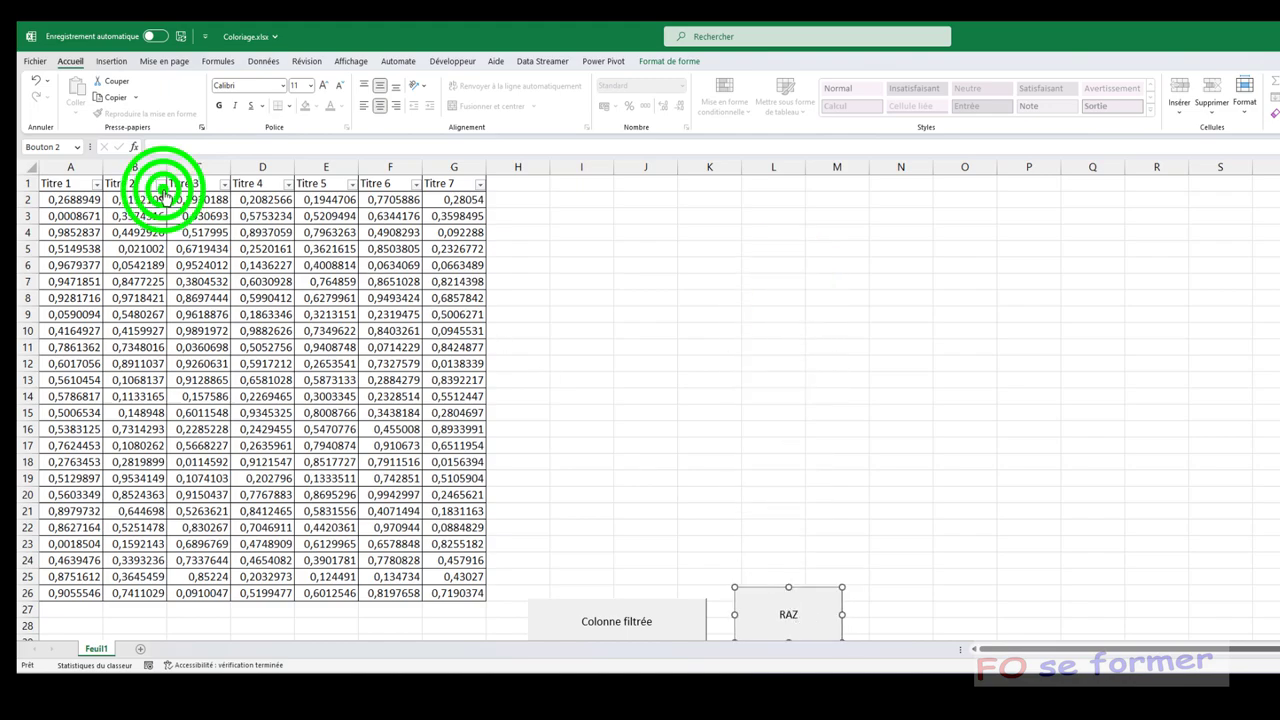
click(75, 356)
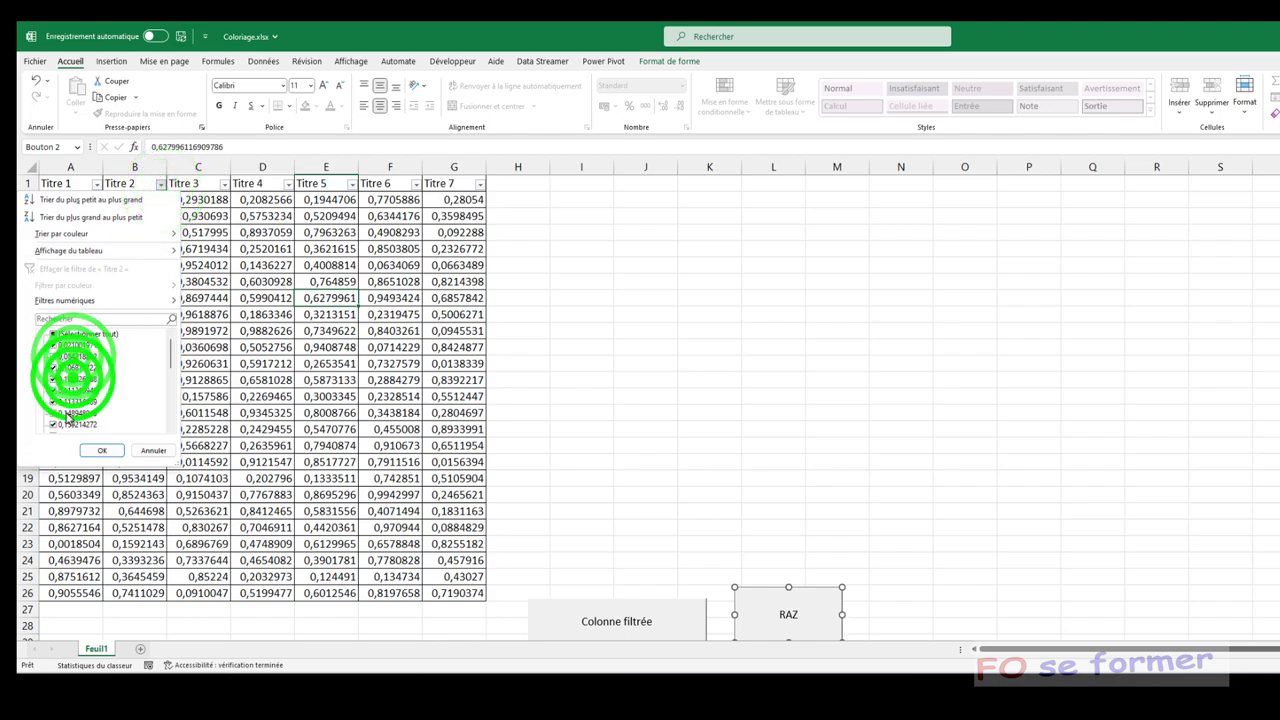
click(73, 367)
click(73, 380)
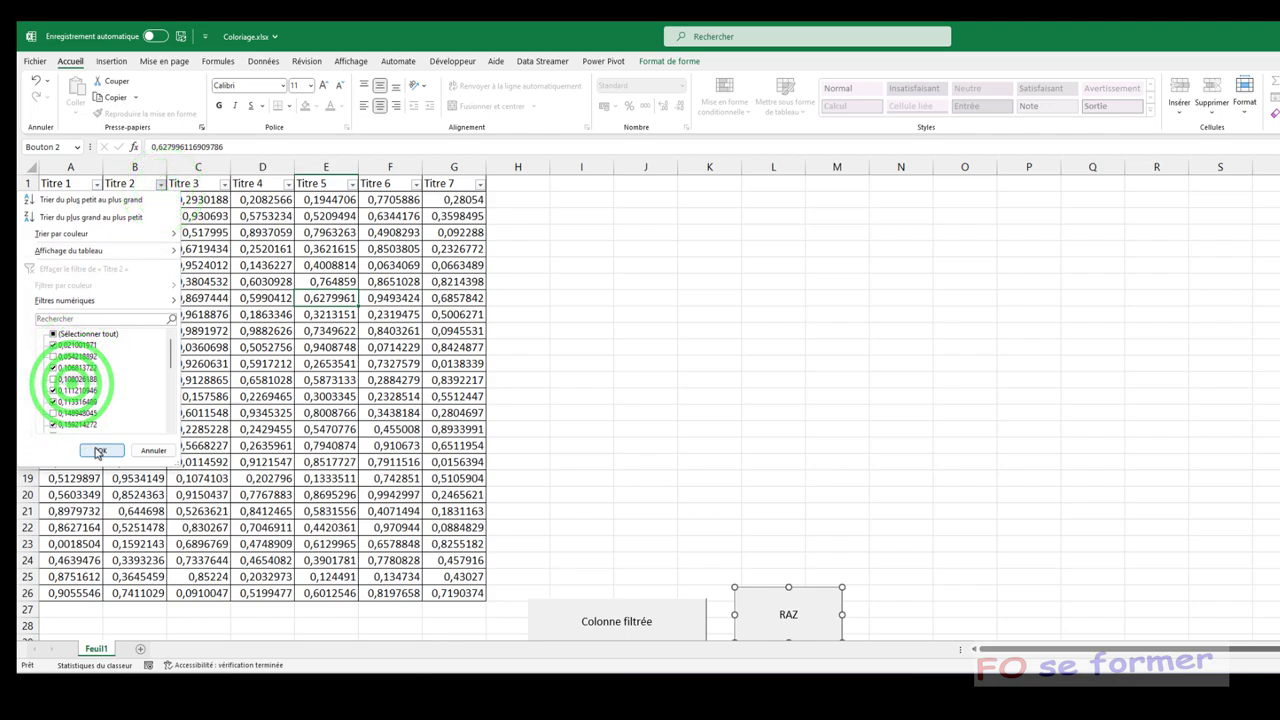
click(102, 450)
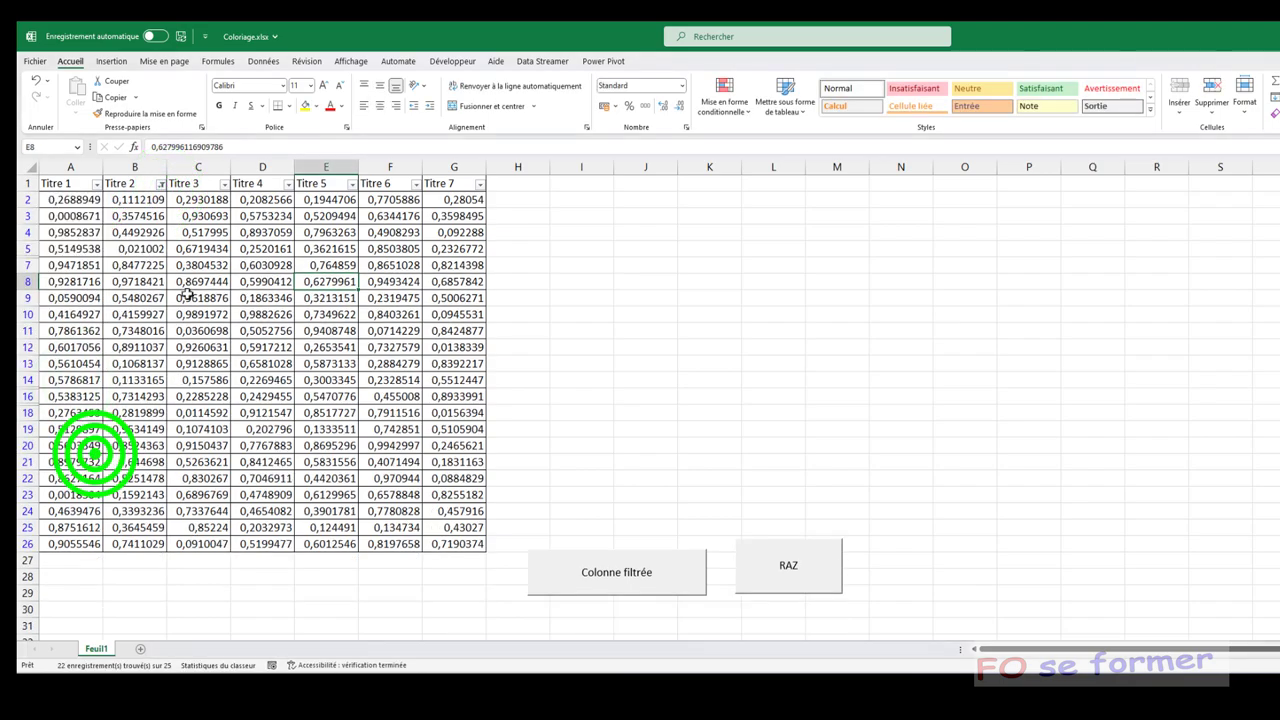
click(288, 184)
click(190, 350)
click(188, 370)
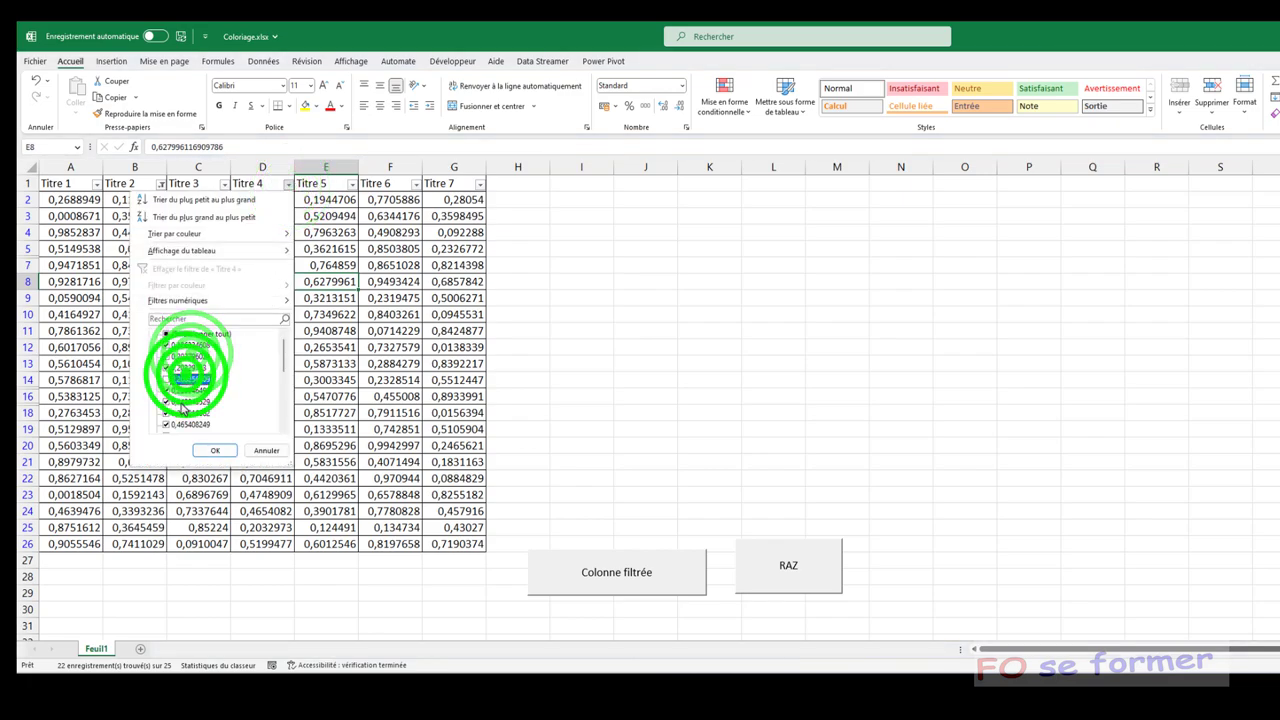
click(183, 405)
click(214, 450)
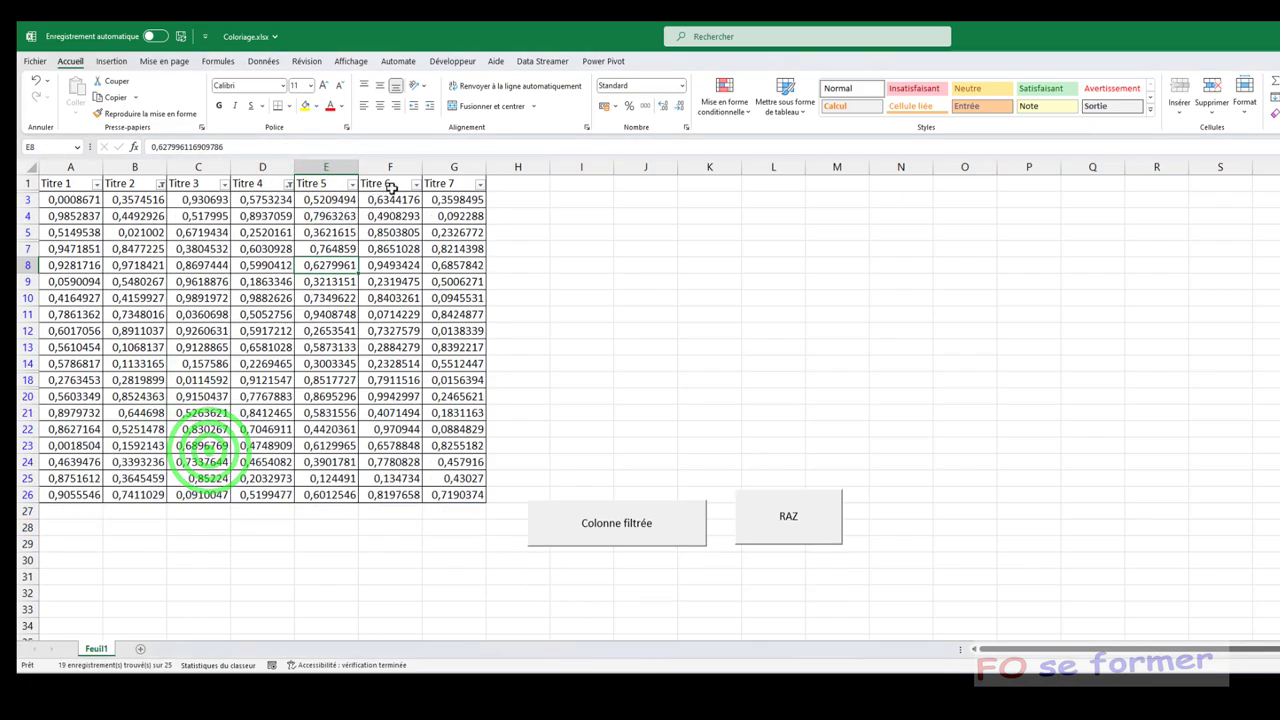
Step: Filter Titre 7, colour the filtered headers red with Colonne filtrée, then reset with RAZ
click(480, 184)
click(370, 356)
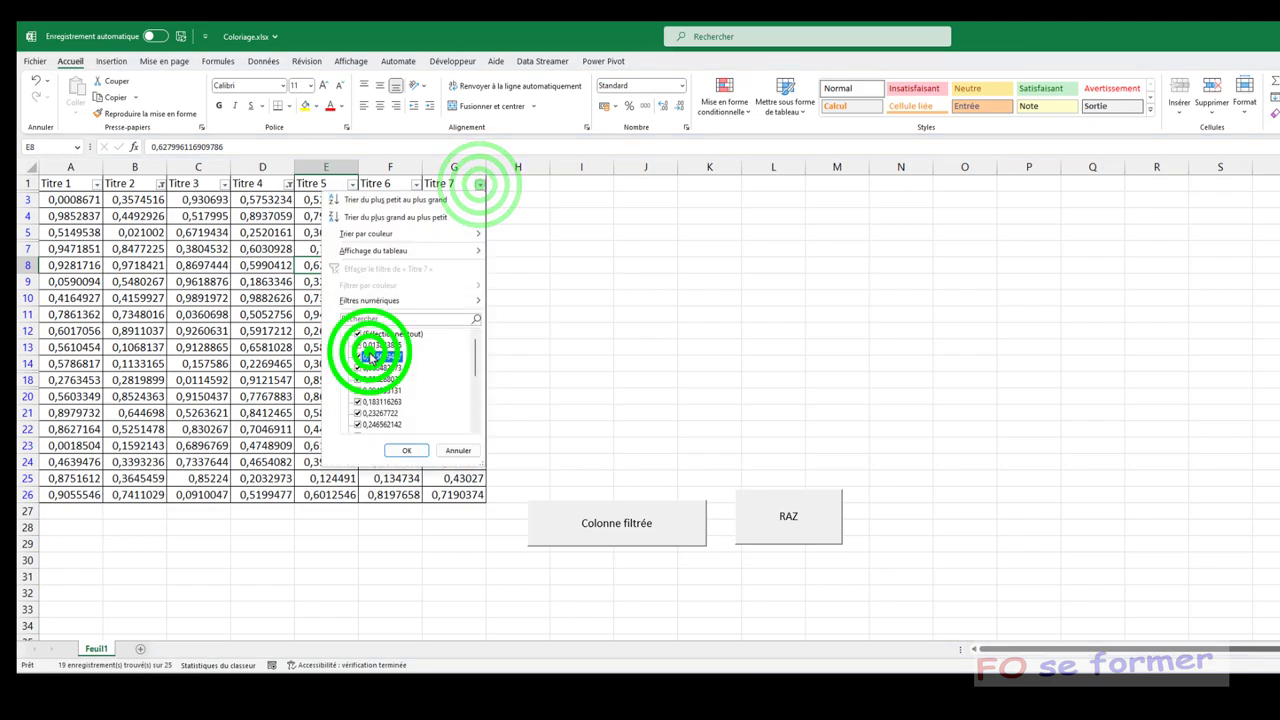
click(372, 367)
click(372, 389)
click(406, 450)
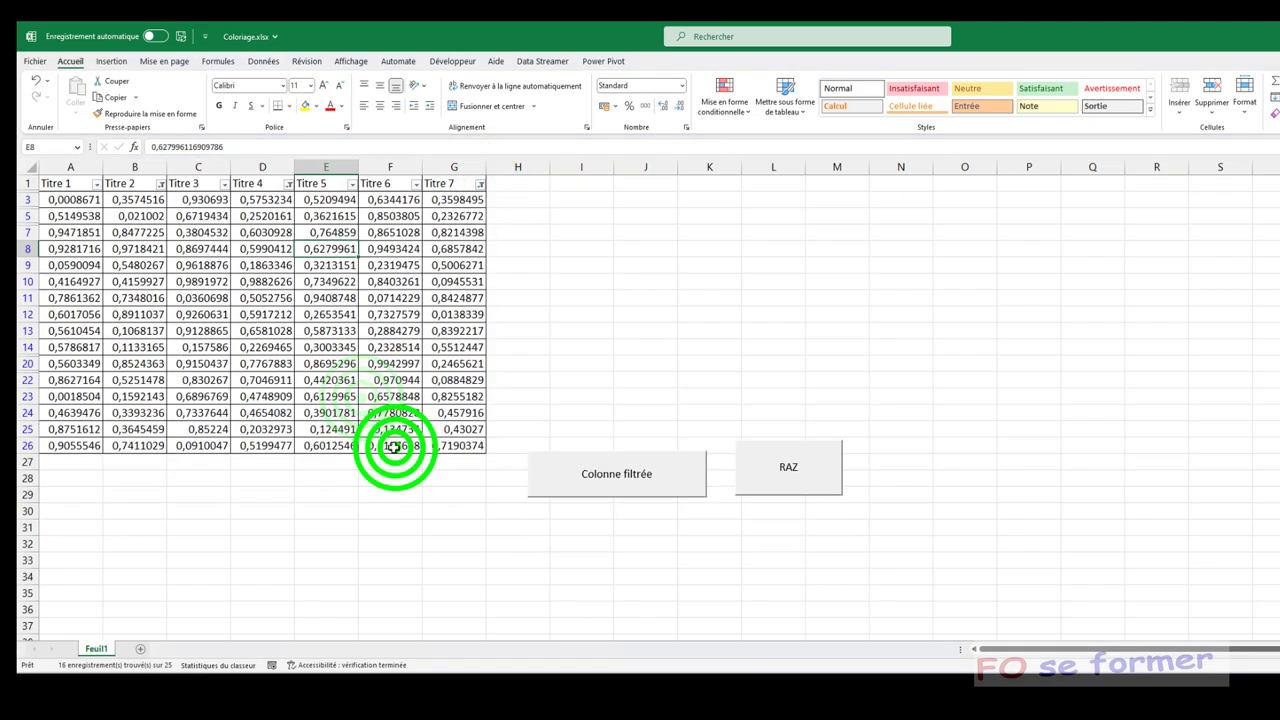
click(630, 479)
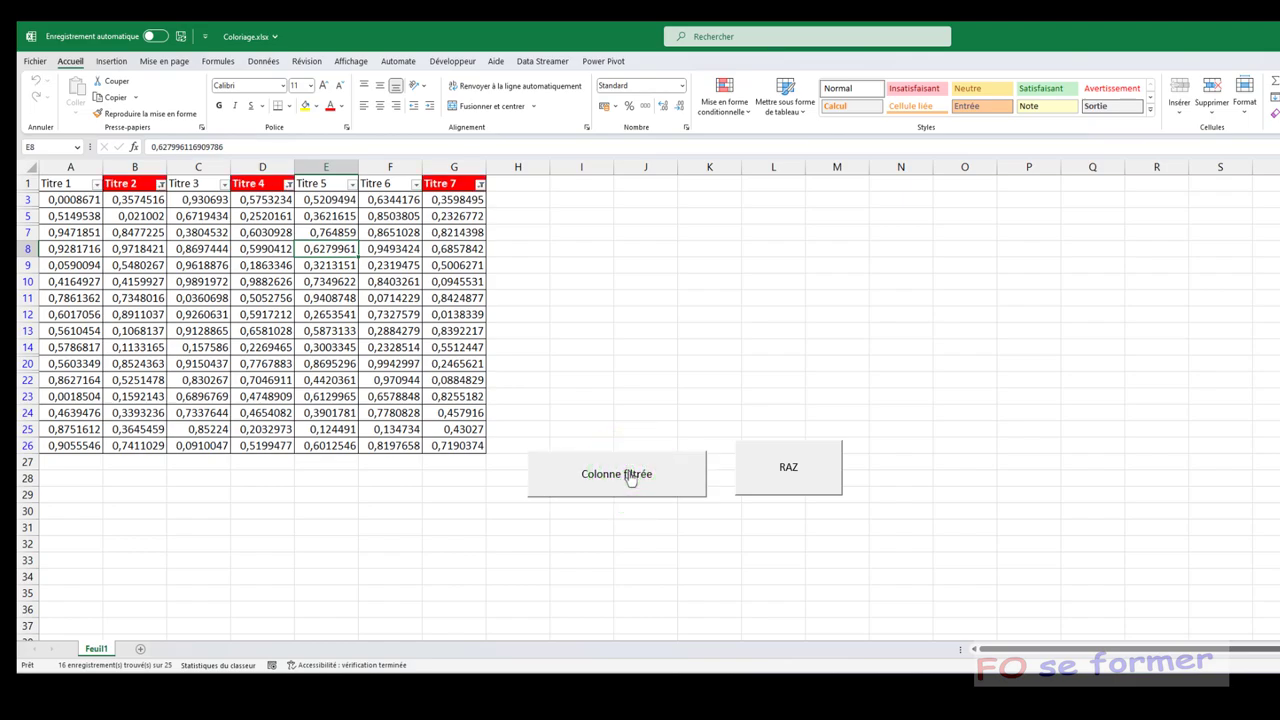
click(775, 472)
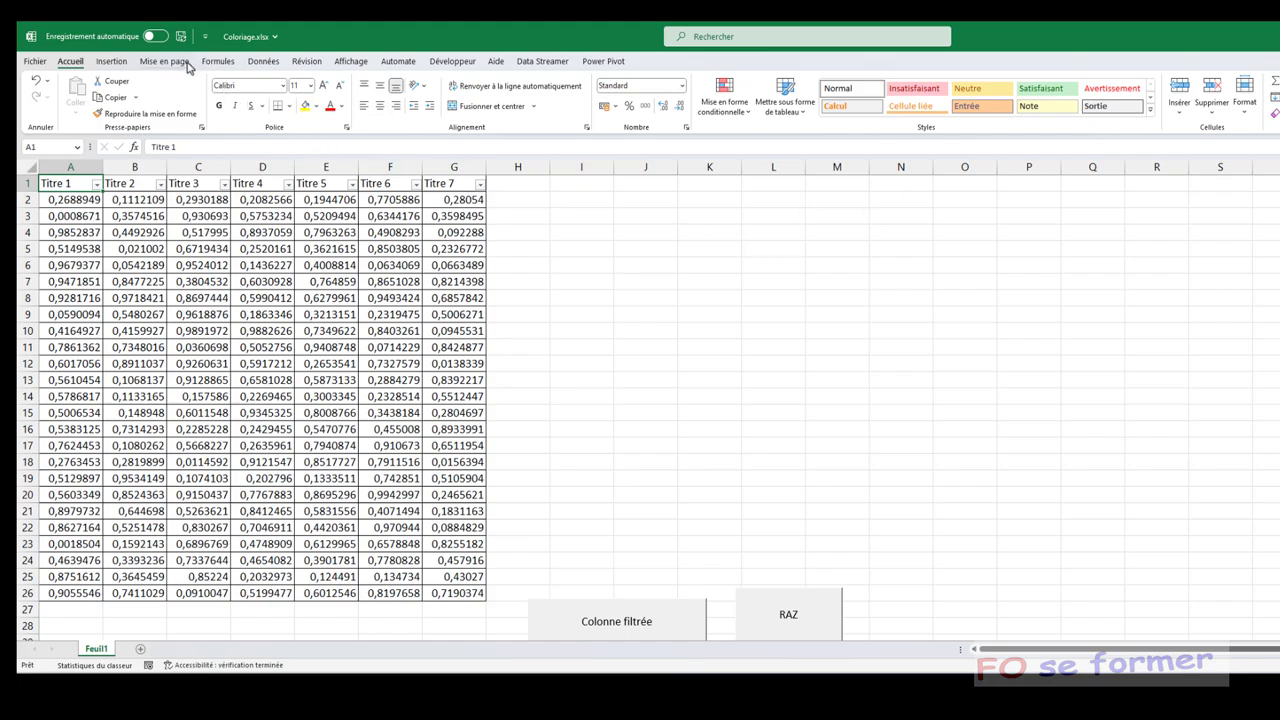
Step: Open the Visual Basic editor maximised and display the coloriage module's code
click(451, 61)
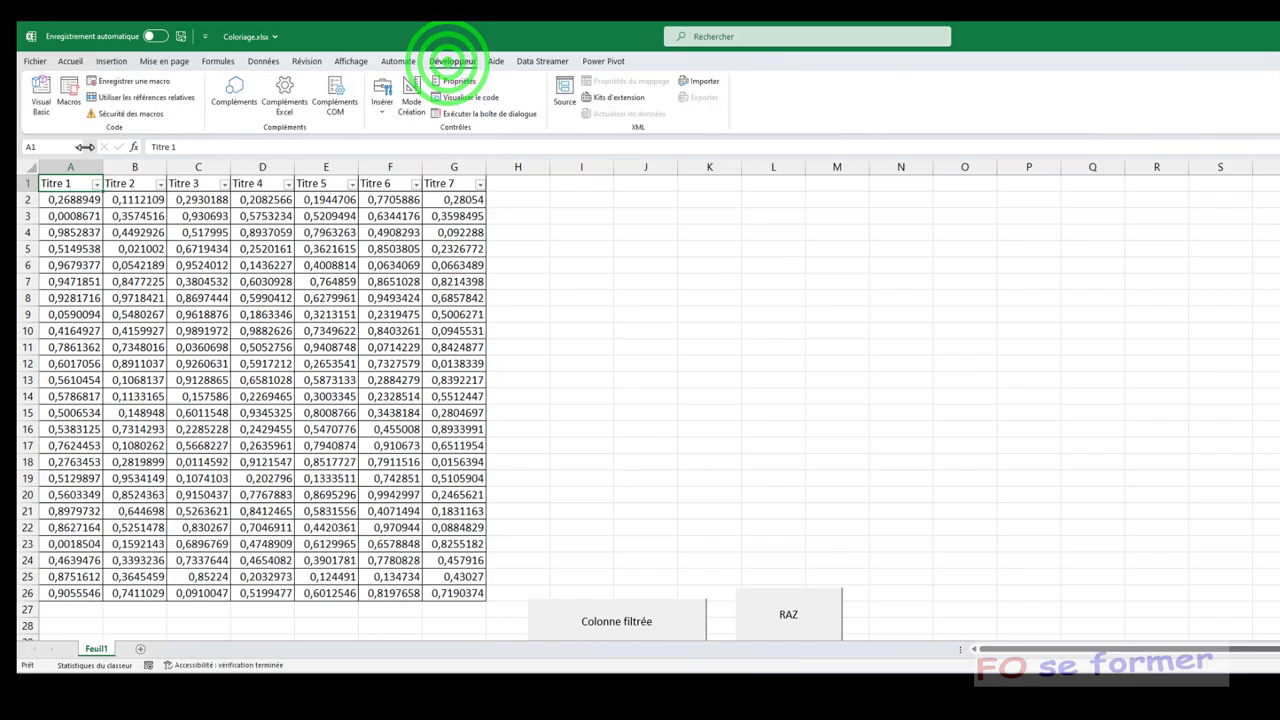
click(41, 95)
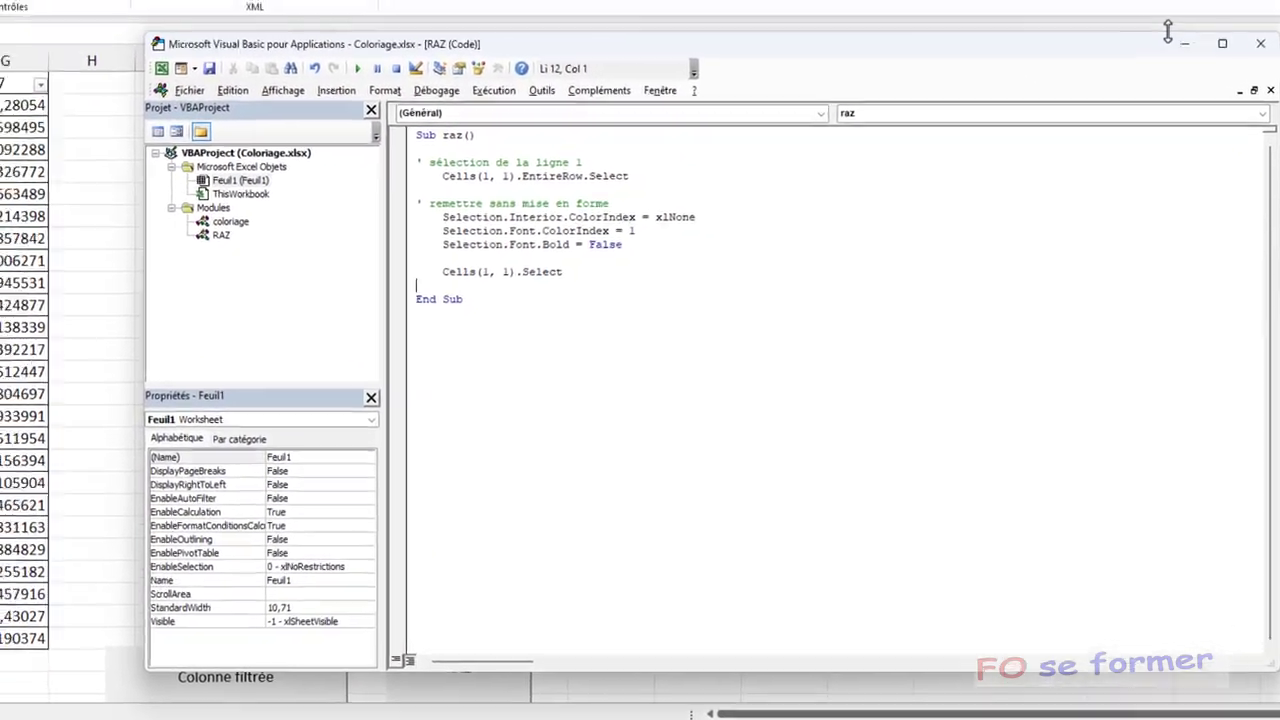
double_click(1167, 32)
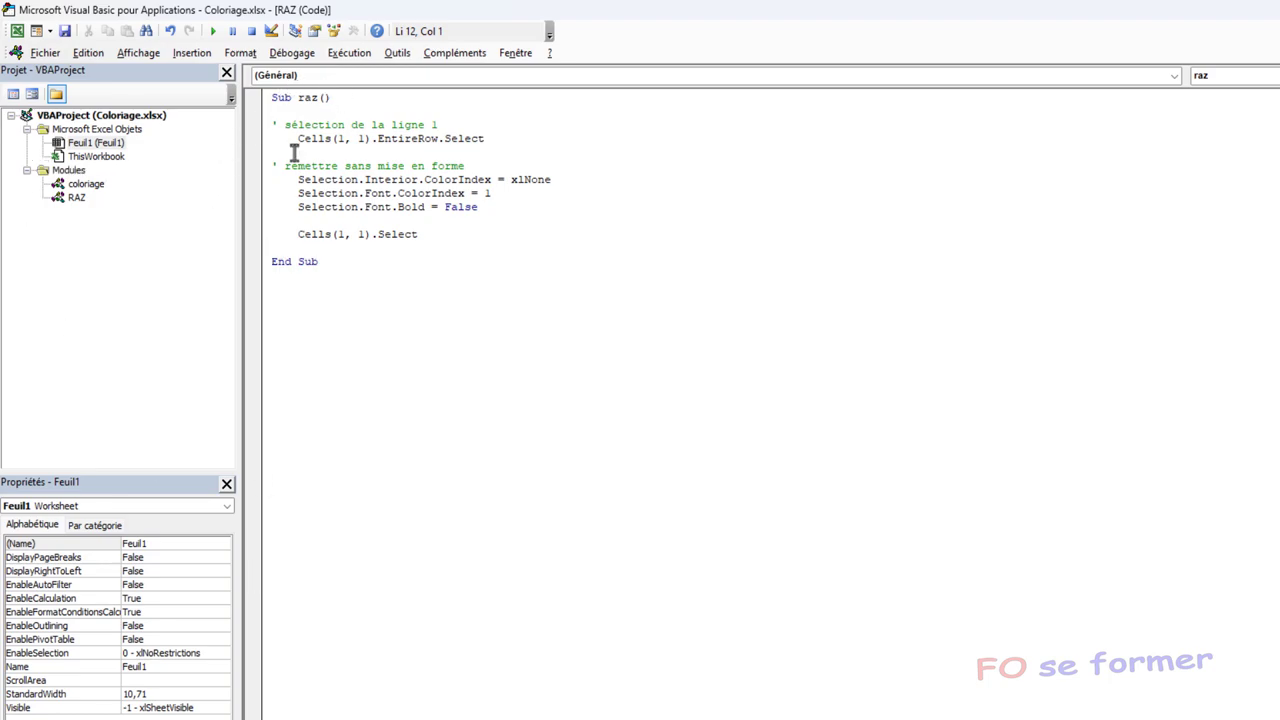
click(88, 186)
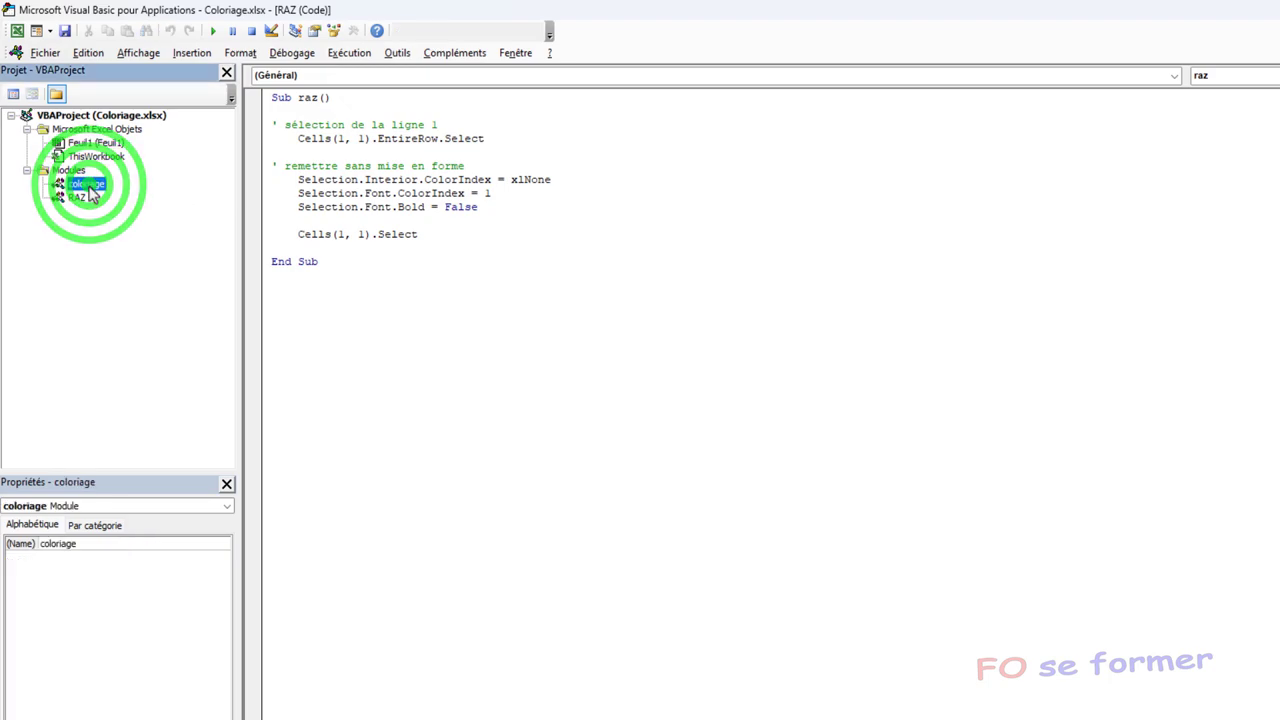
double_click(88, 186)
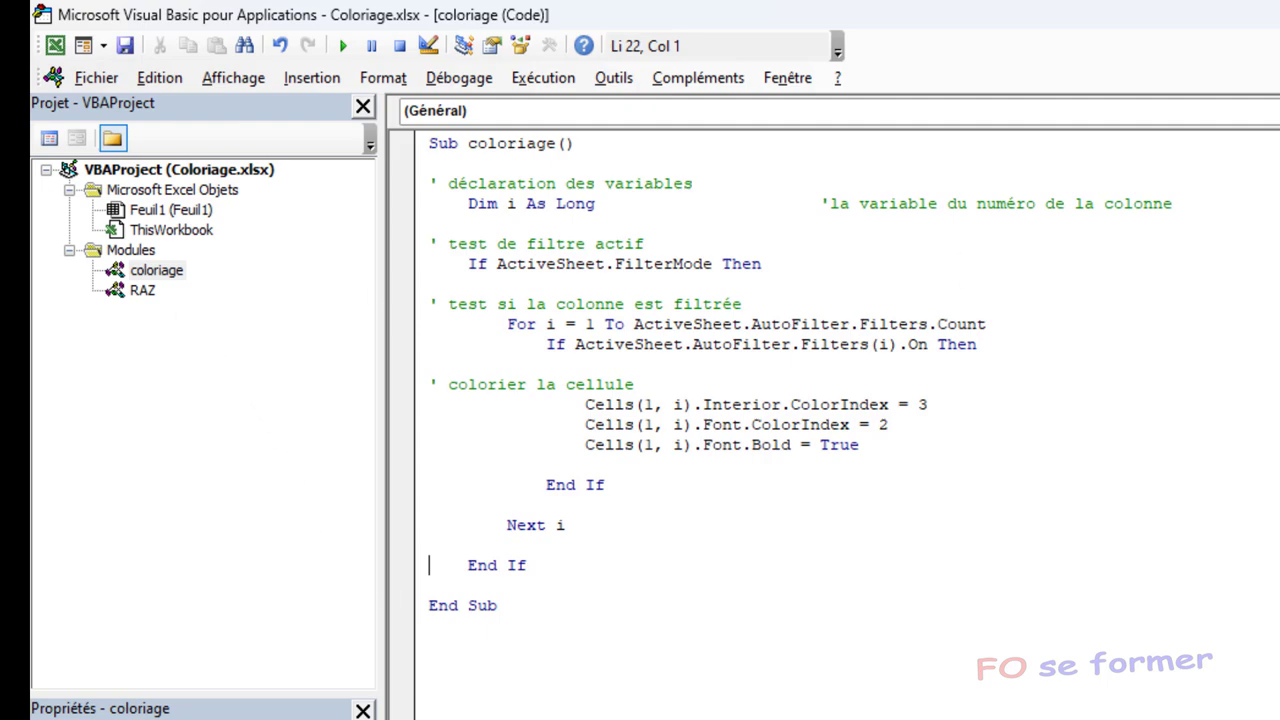
Step: Display the RAZ code in its own window to the right of the coloriage code
double_click(141, 290)
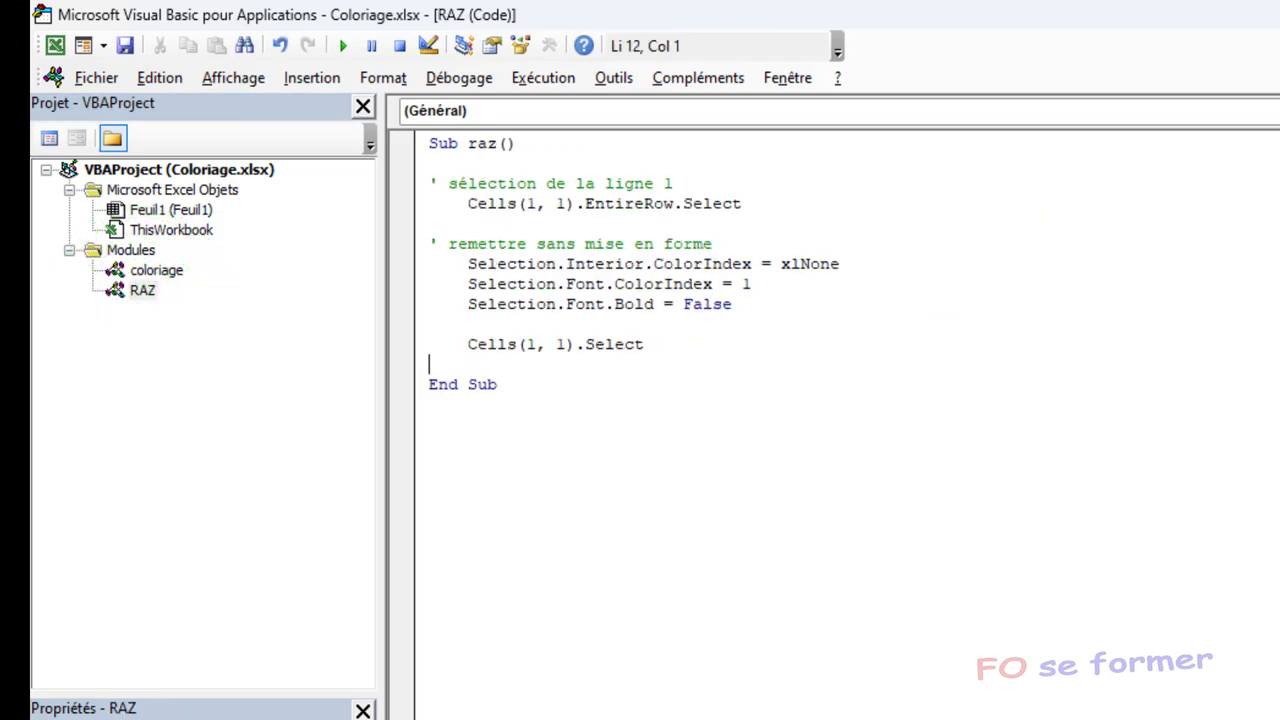
key(ctrl+F5)
double_click(156, 270)
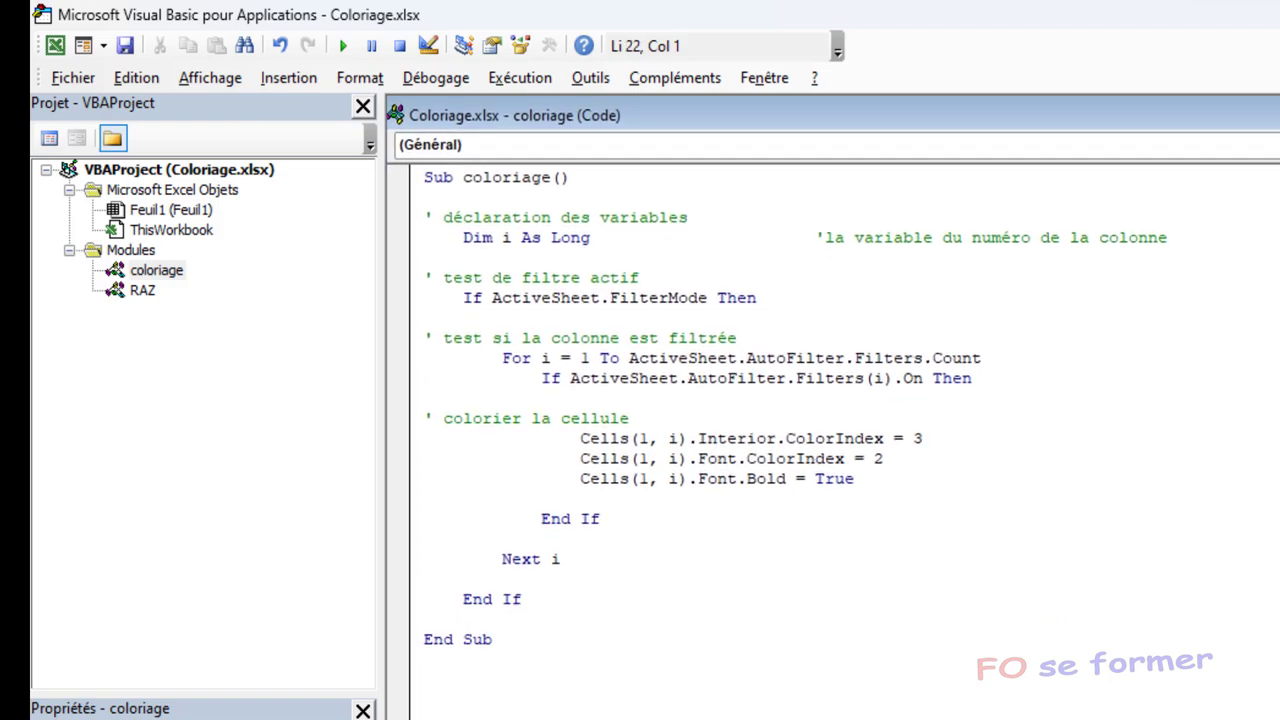
double_click(141, 290)
drag(857, 457, 1270, 130)
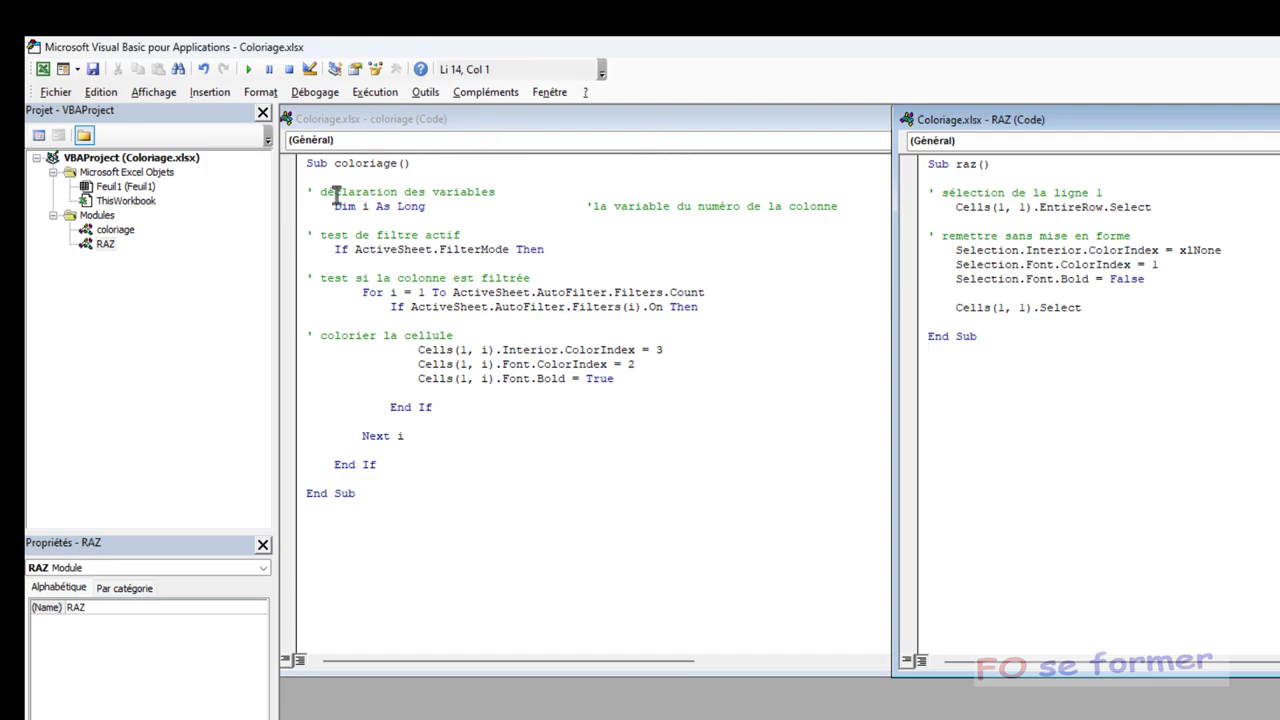
click(490, 122)
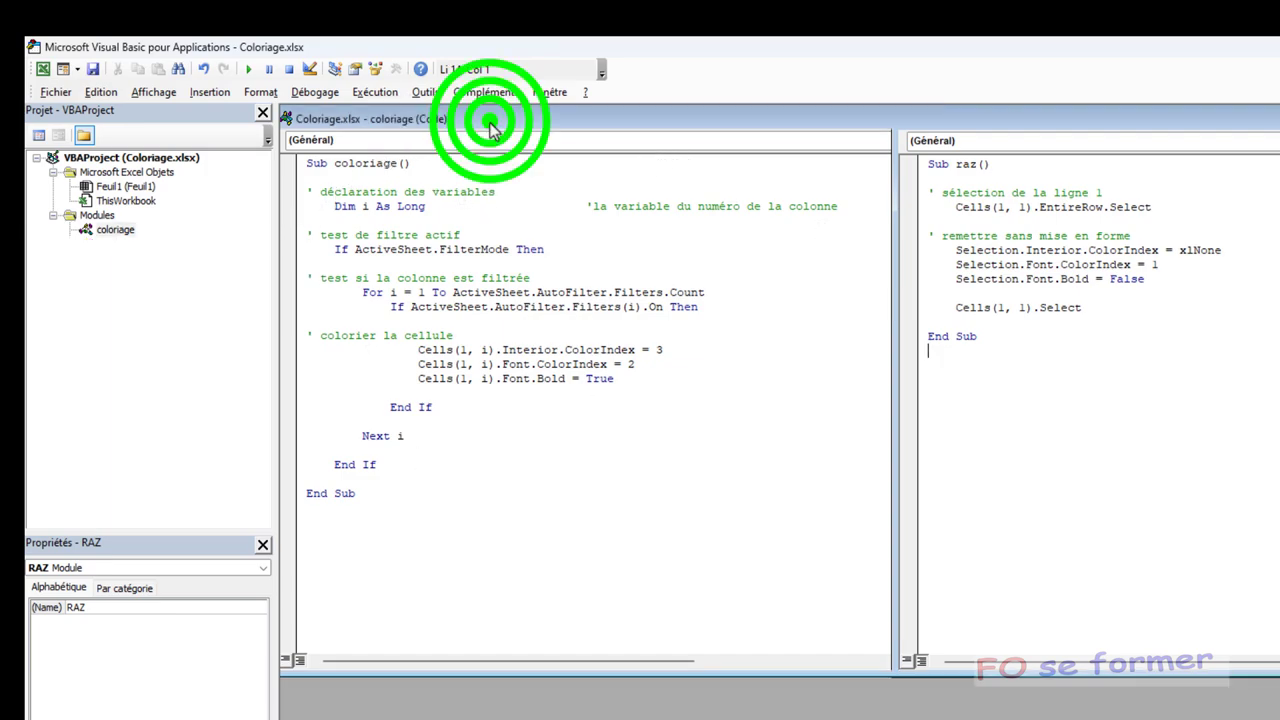